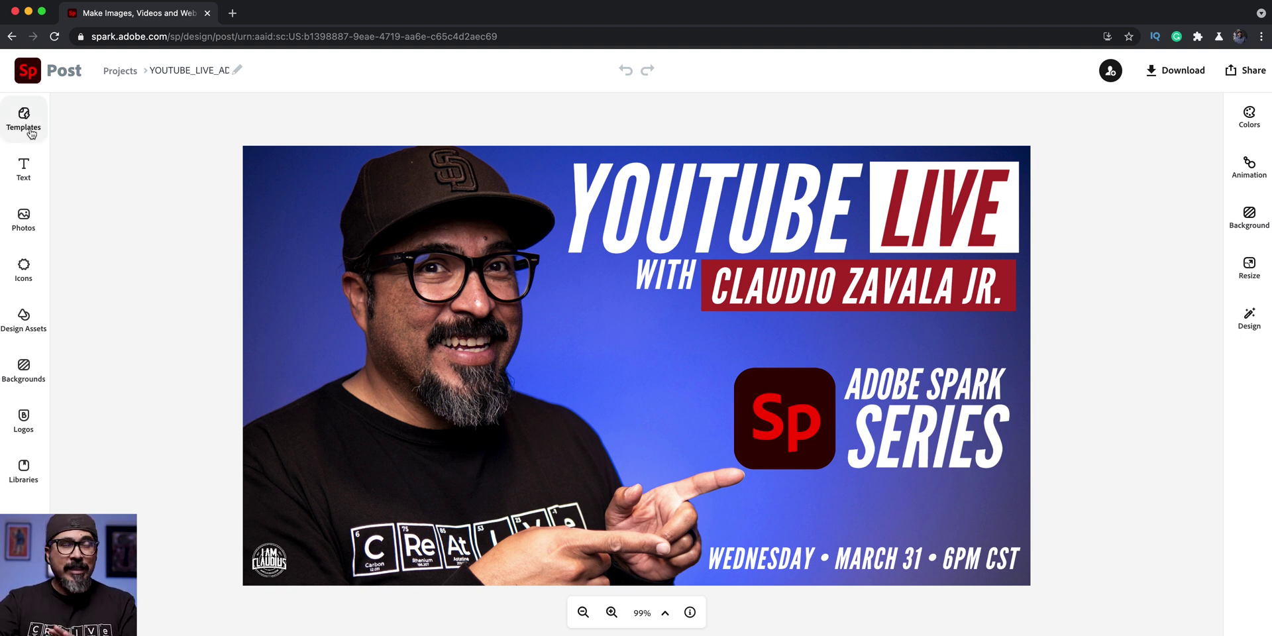
Create a new blank post using the 1080 x 1080 Instagram social post size
{"action": "left_click", "coordinate": [32, 74]}
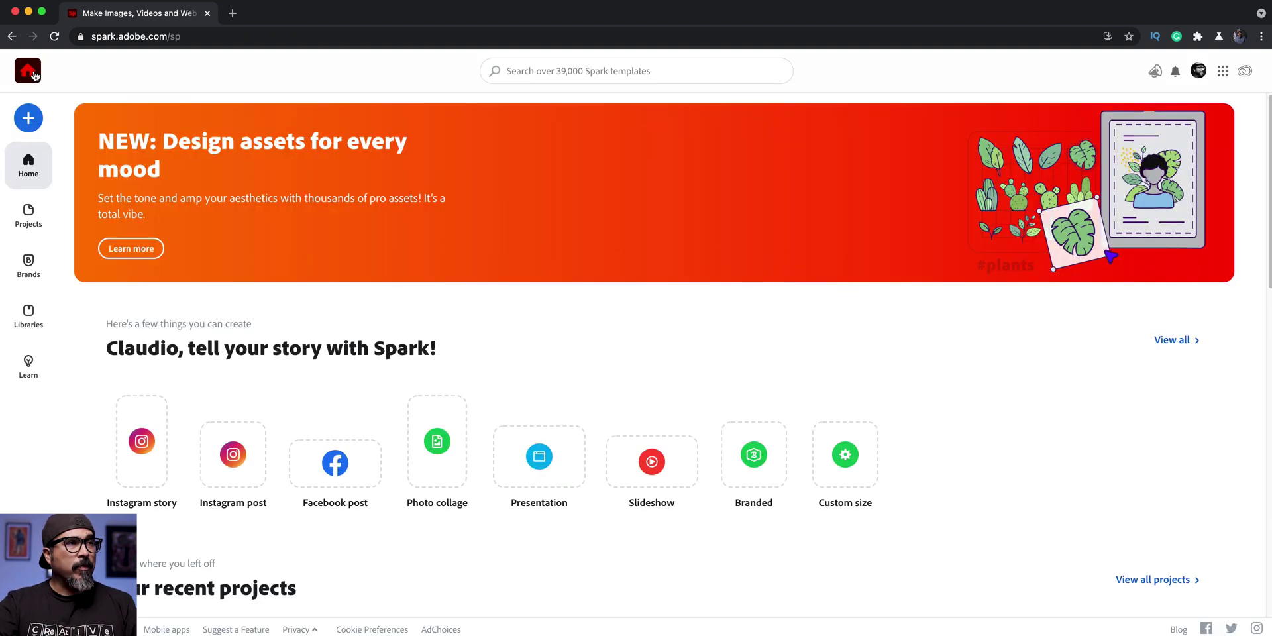
{"action": "left_click", "coordinate": [33, 127]}
{"action": "left_click", "coordinate": [60, 346]}
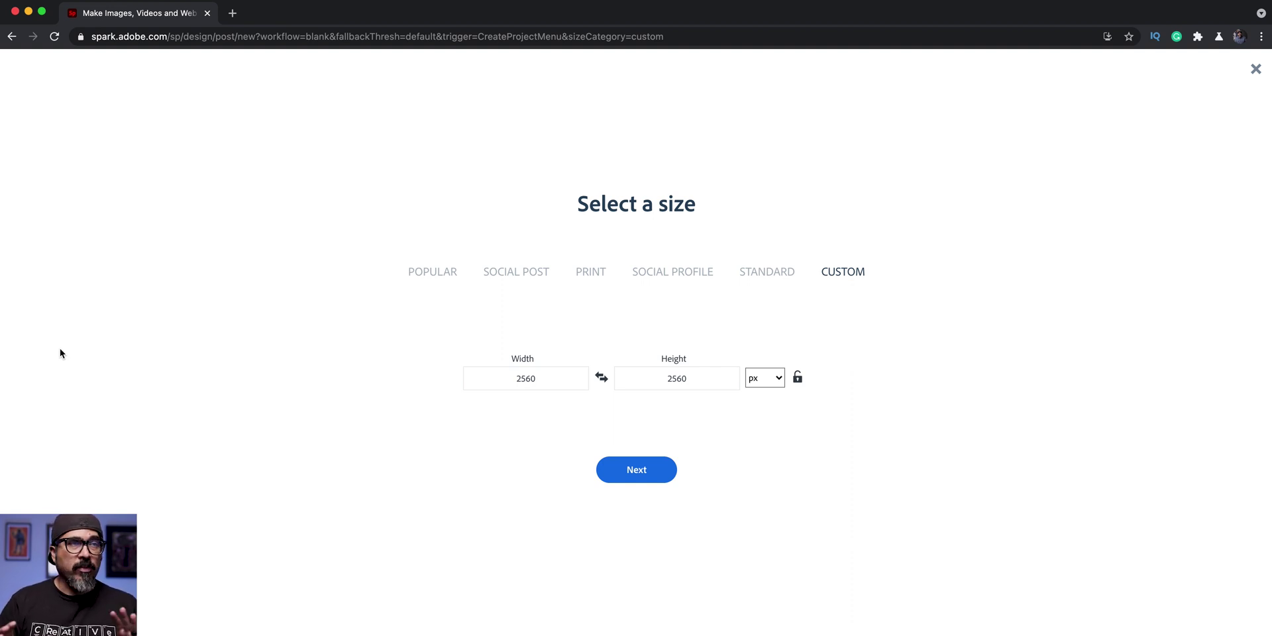
{"action": "left_click", "coordinate": [499, 278]}
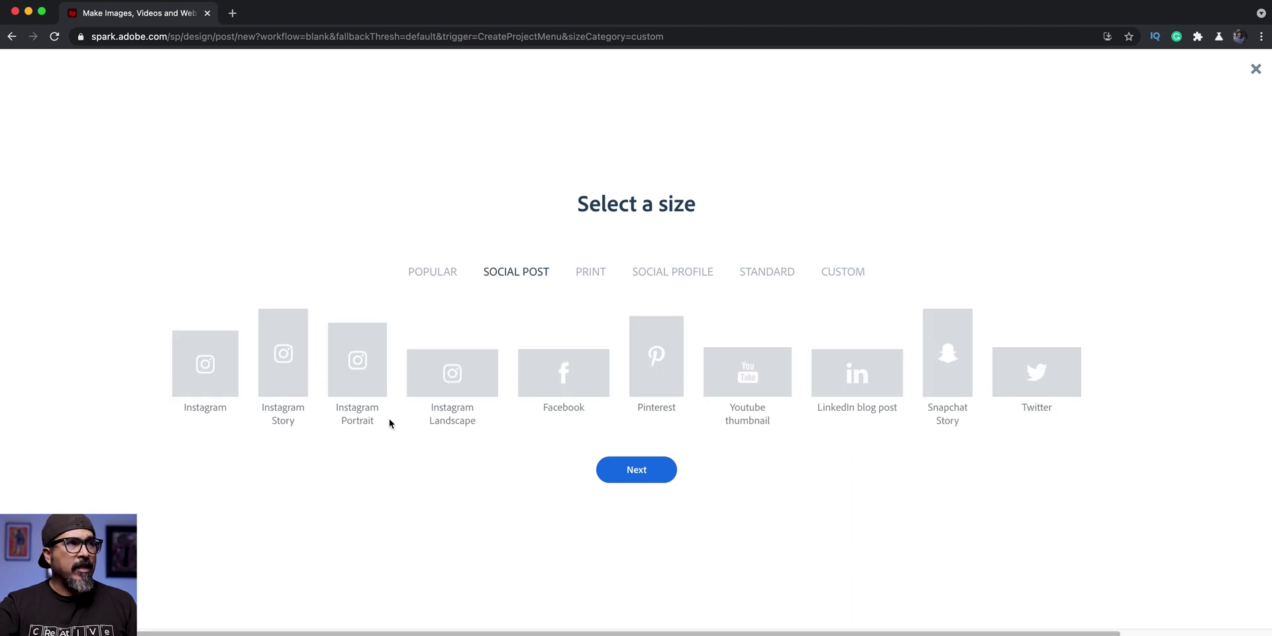
{"action": "left_click", "coordinate": [207, 392]}
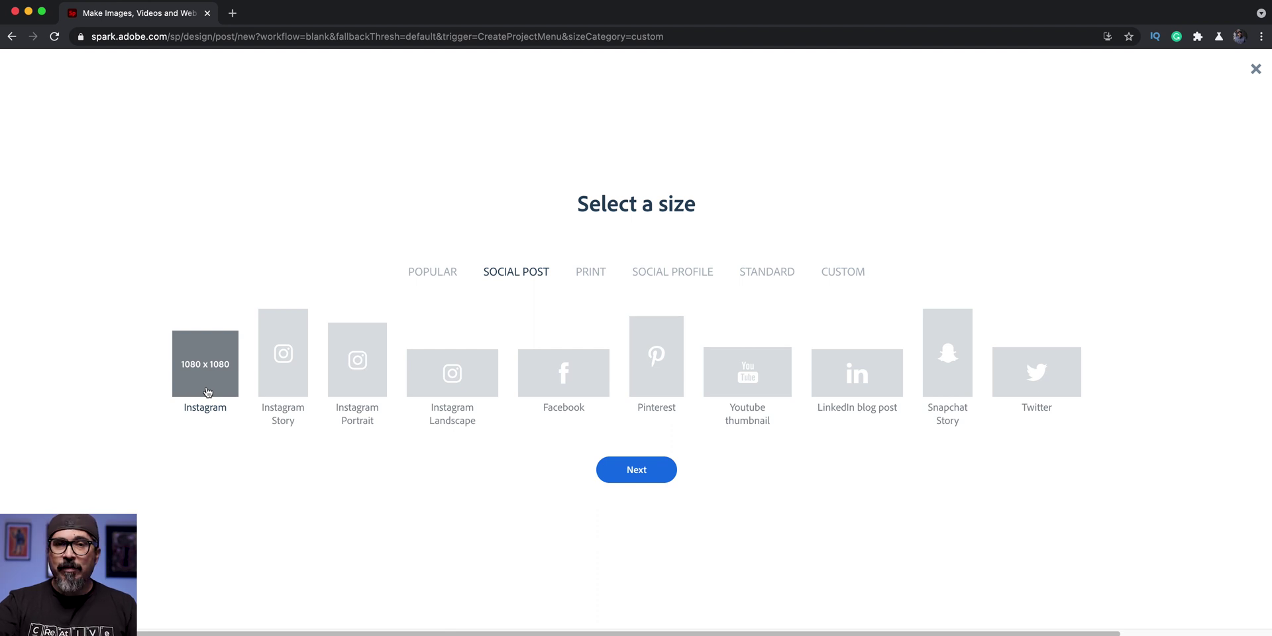
{"action": "left_click", "coordinate": [600, 469]}
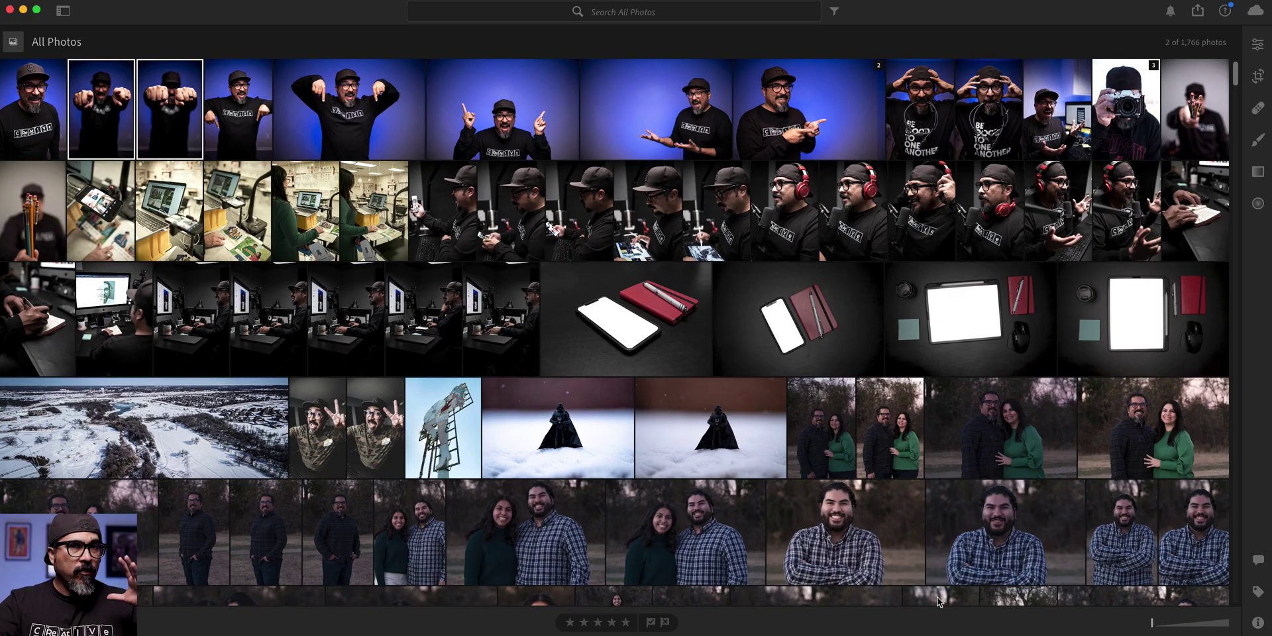
Switch to Lightroom and compare the blue-background portraits one by one, examining each pose and the free space around the subject
{"action": "left_click", "coordinate": [40, 115]}
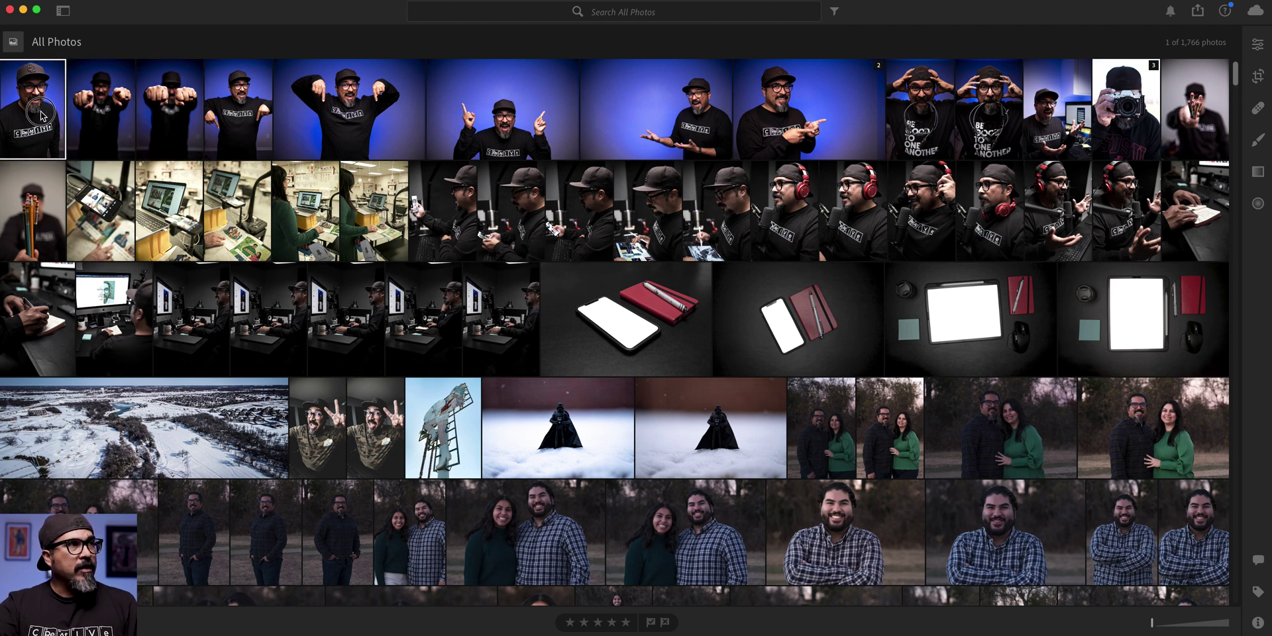
{"action": "double_click", "coordinate": [40, 114]}
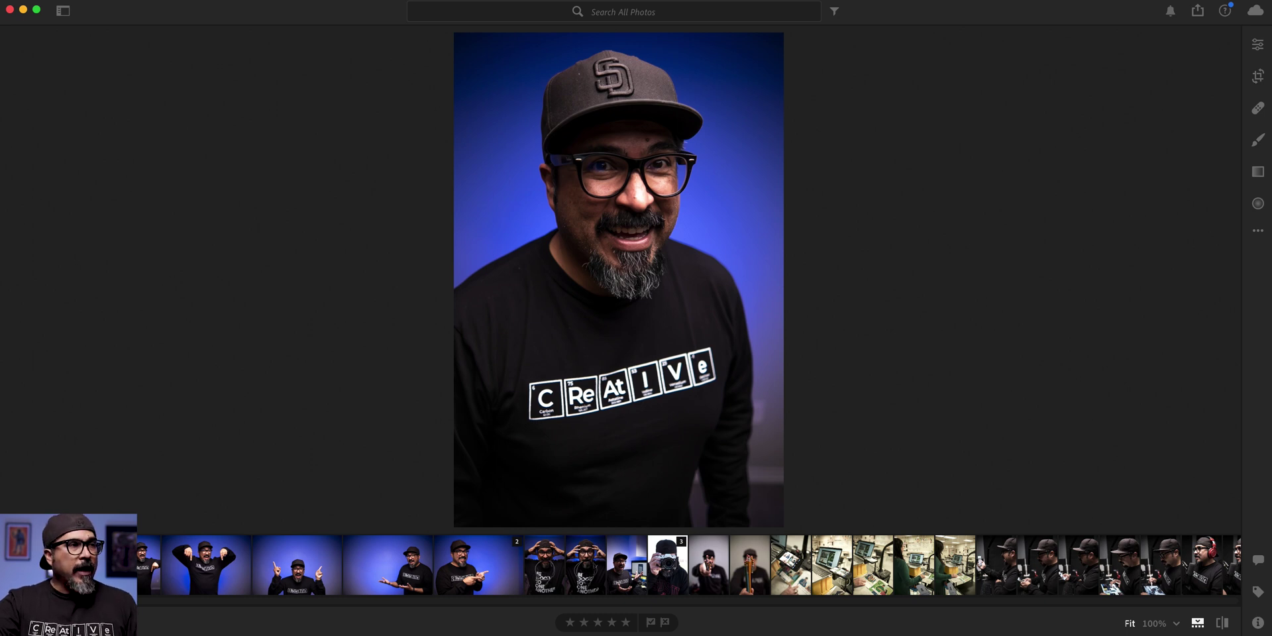
{"action": "key", "text": "Right"}
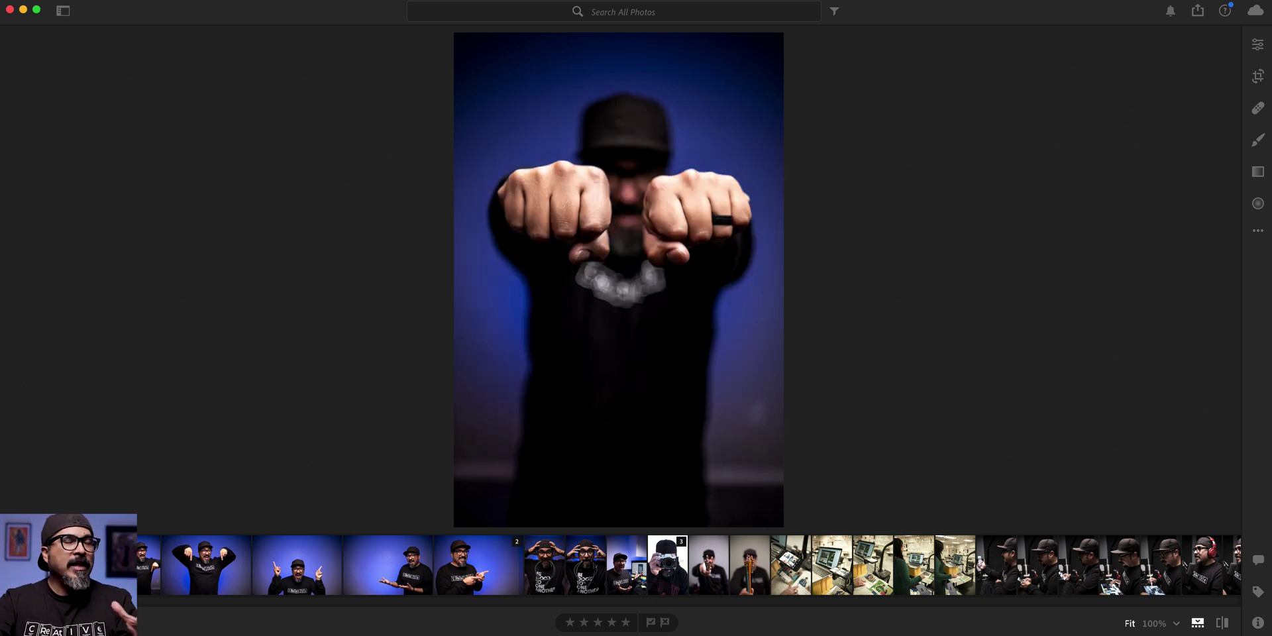
{"action": "left_click", "coordinate": [141, 575]}
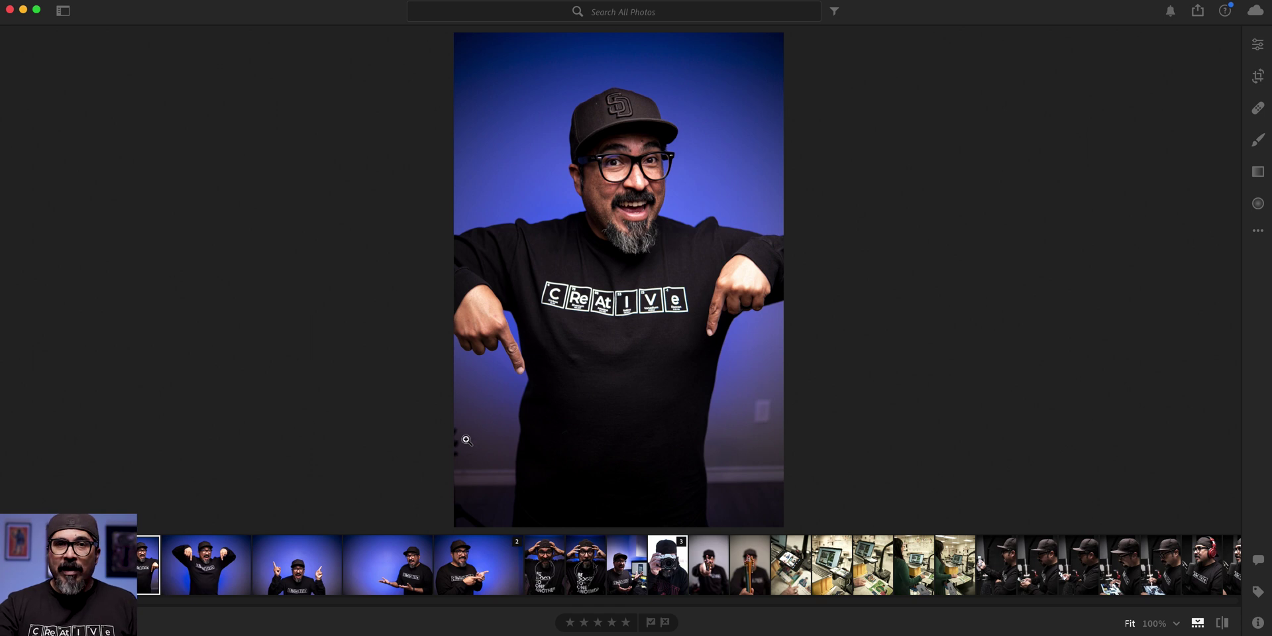
{"action": "left_click", "coordinate": [205, 583]}
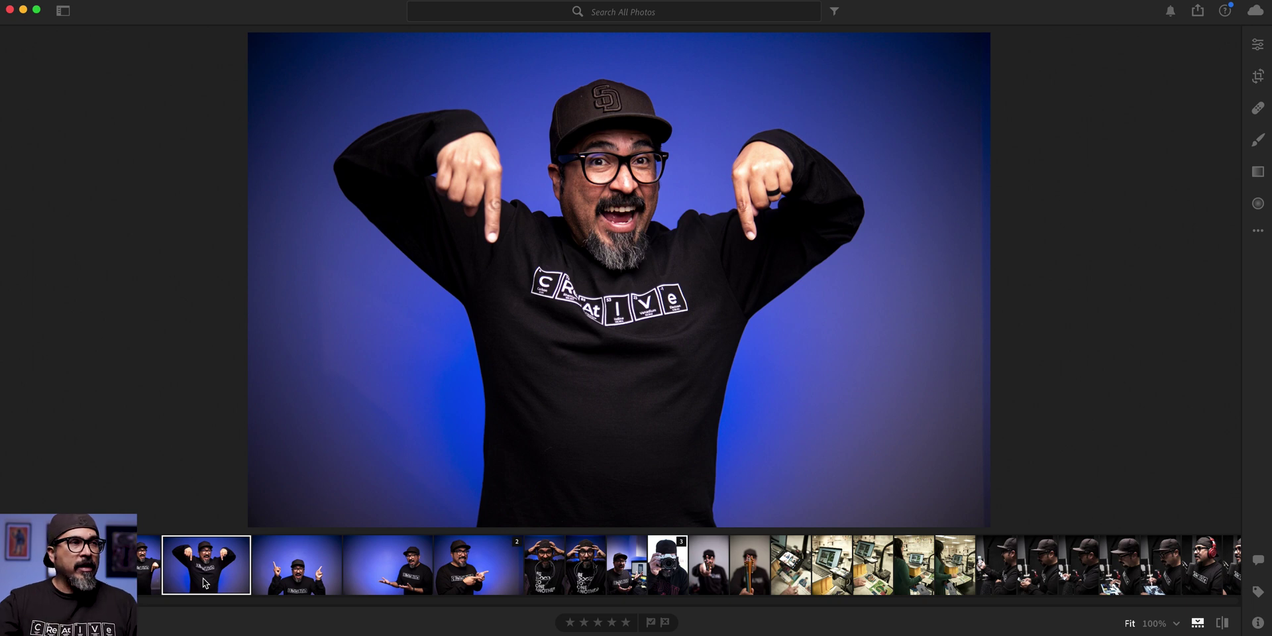
{"action": "left_click", "coordinate": [157, 580]}
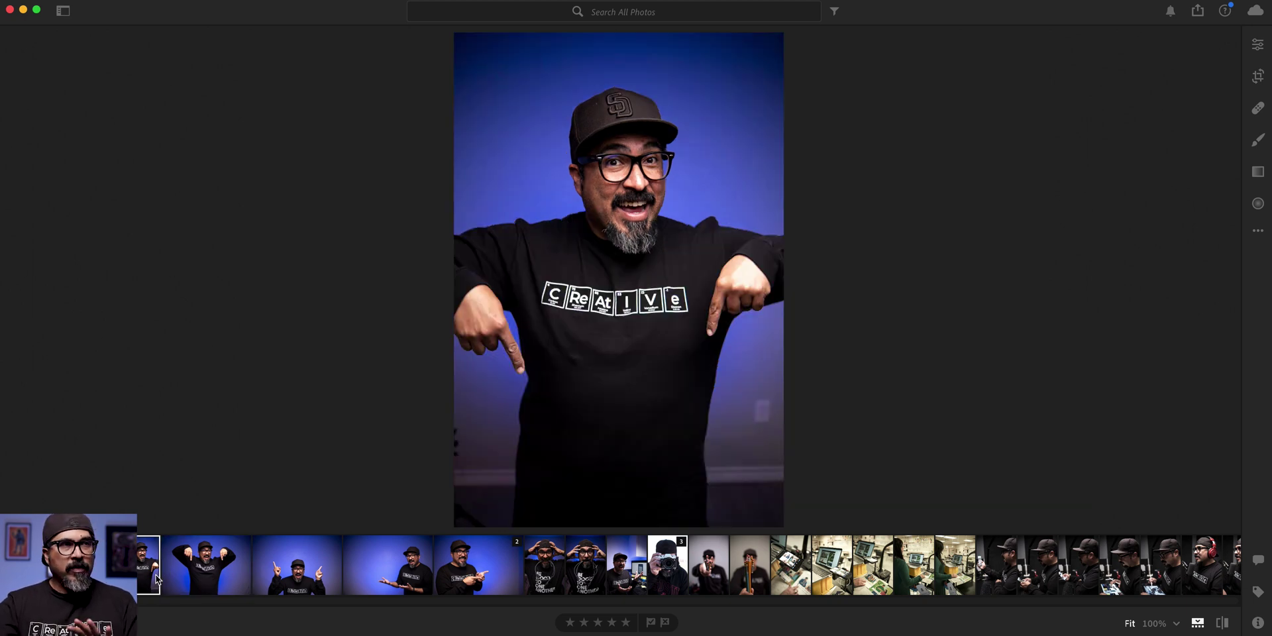
{"action": "left_click", "coordinate": [230, 564]}
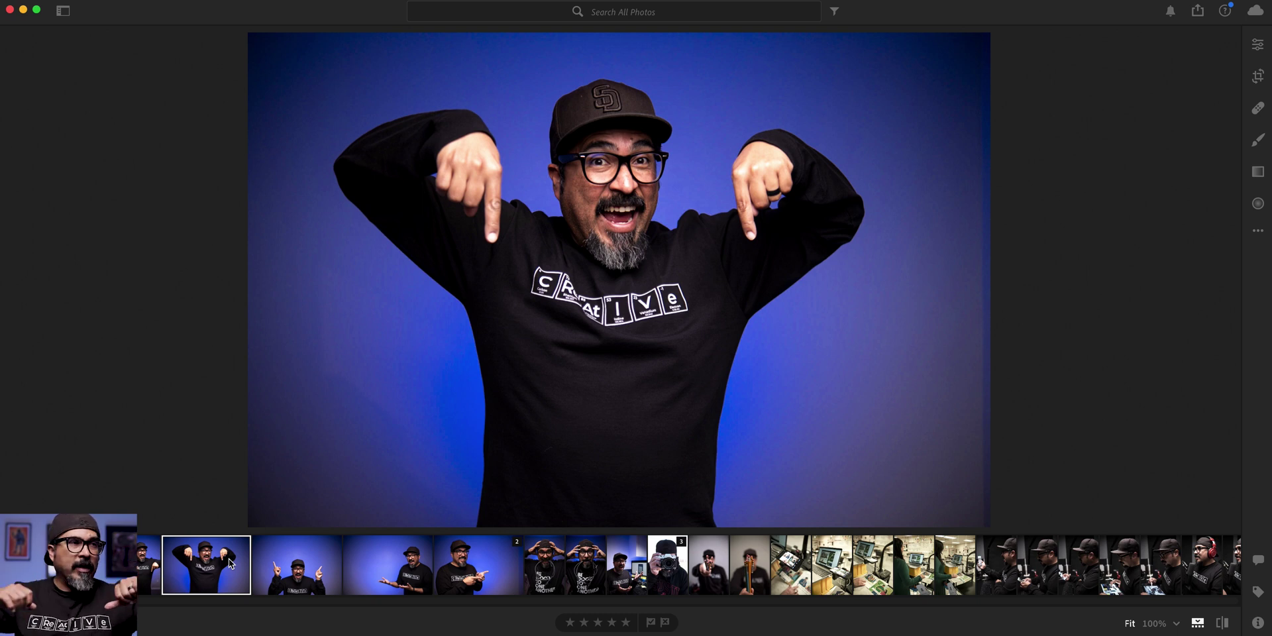
{"action": "left_click", "coordinate": [291, 567]}
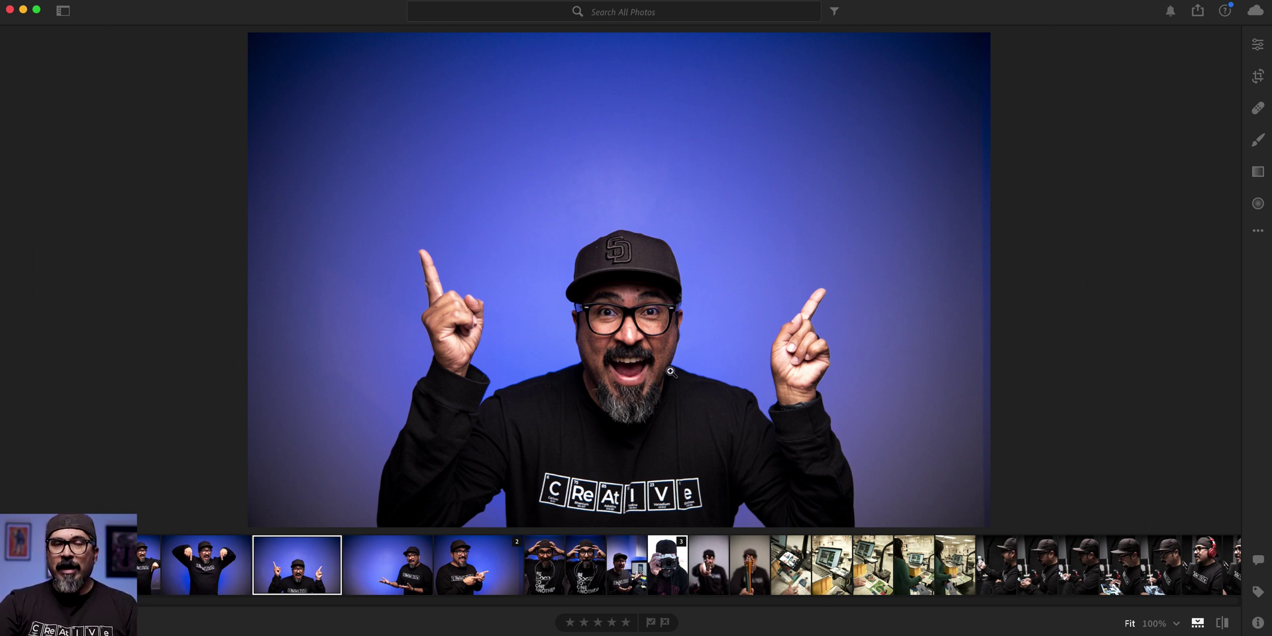
{"action": "left_click", "coordinate": [417, 563]}
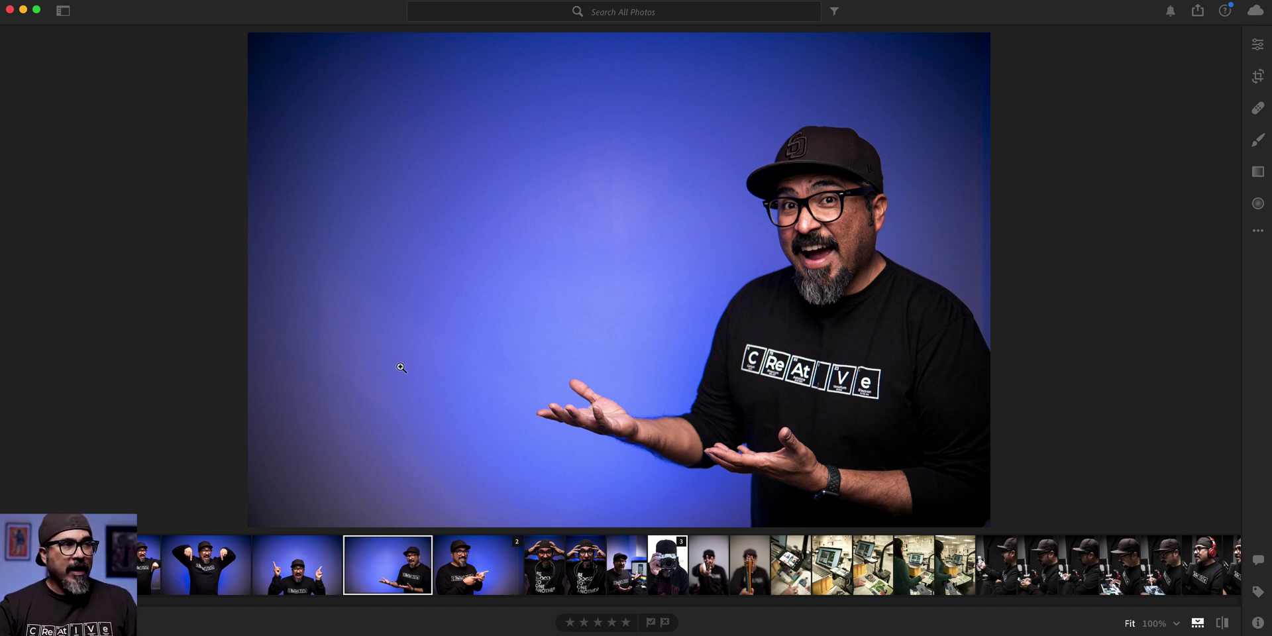
{"action": "left_click", "coordinate": [472, 554]}
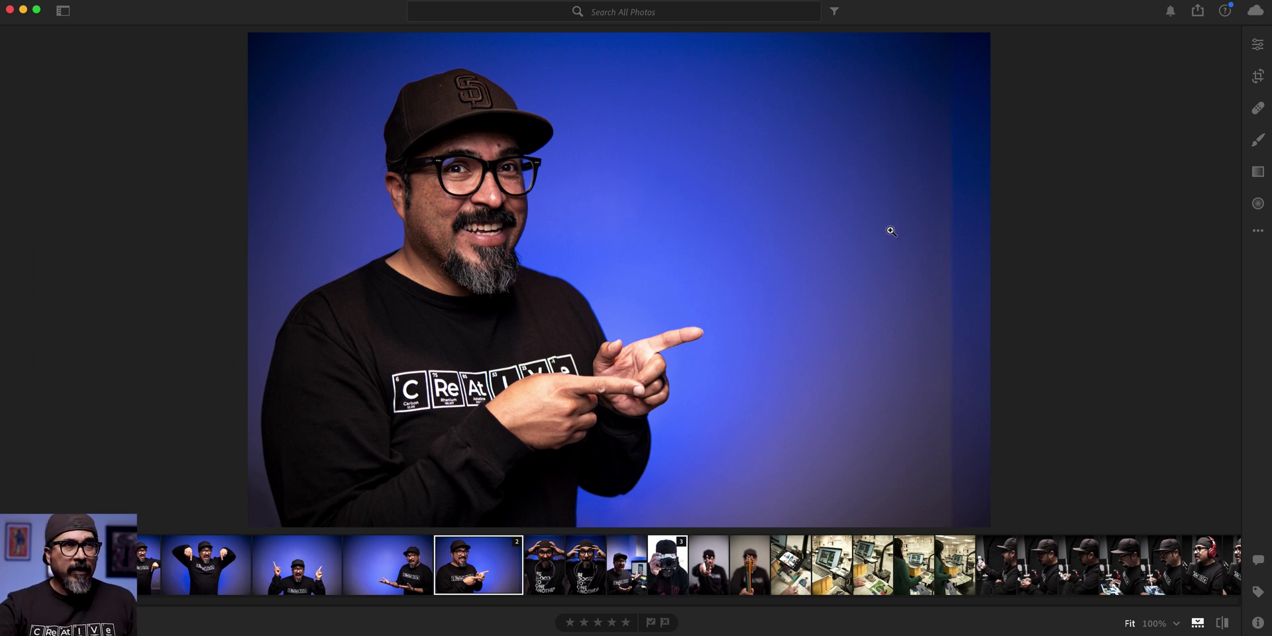
{"action": "left_click", "coordinate": [377, 569]}
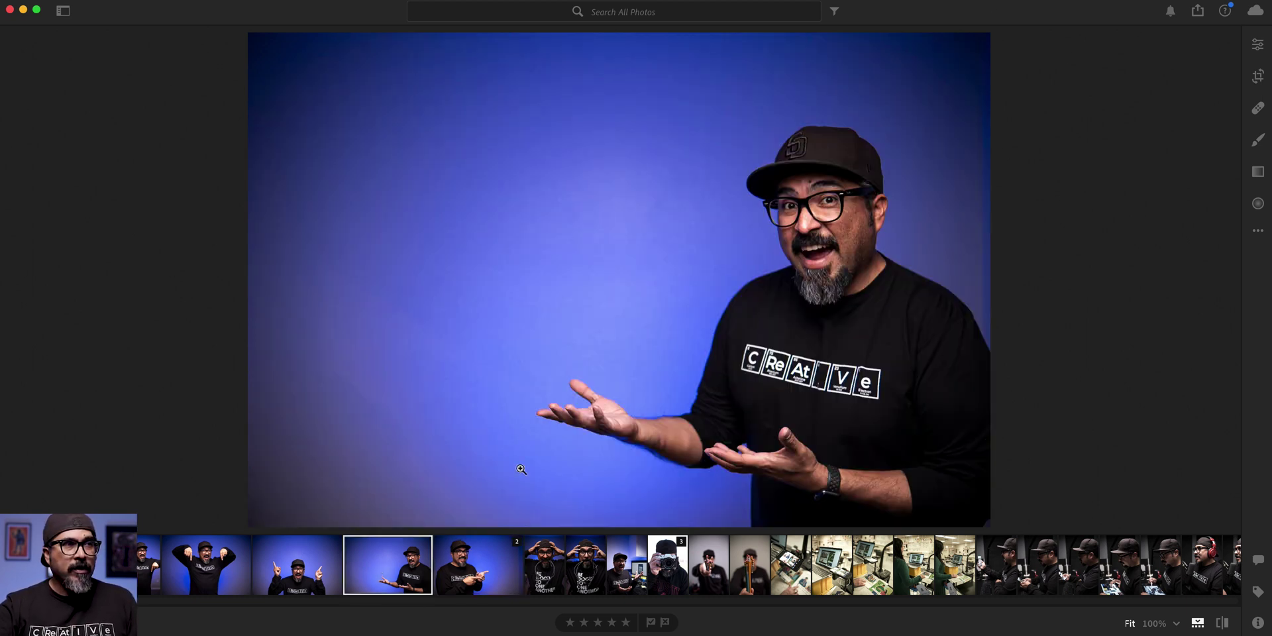
{"action": "left_click", "coordinate": [314, 575]}
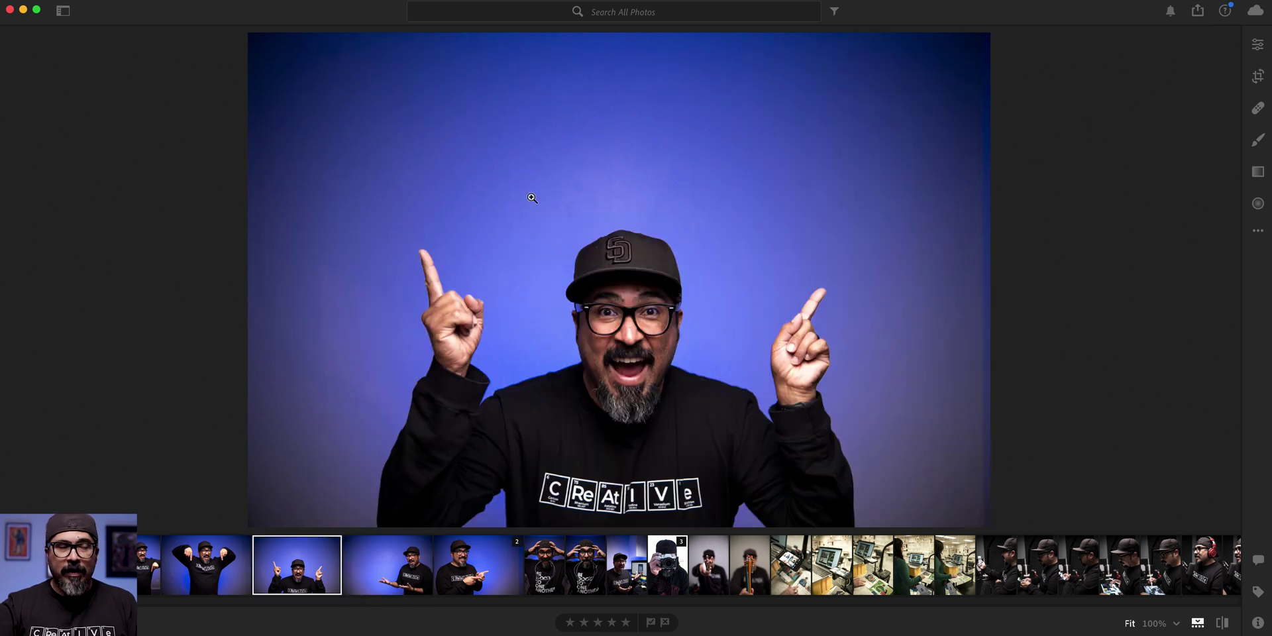
{"action": "left_click", "coordinate": [186, 580]}
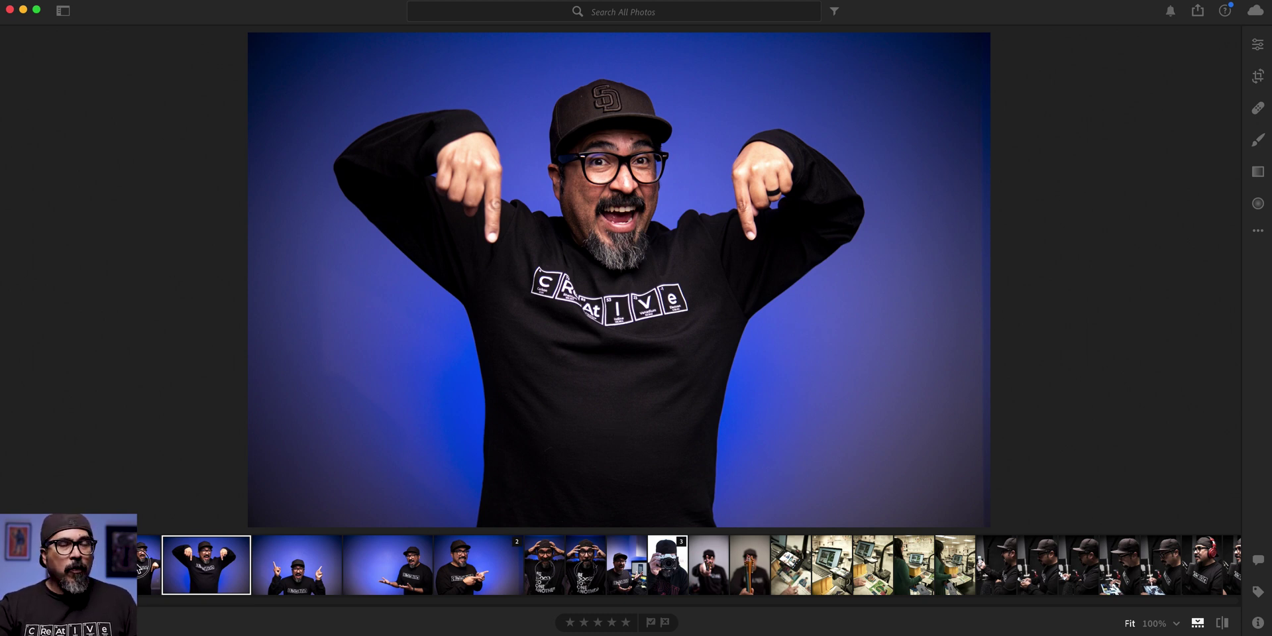
{"action": "left_click", "coordinate": [148, 564]}
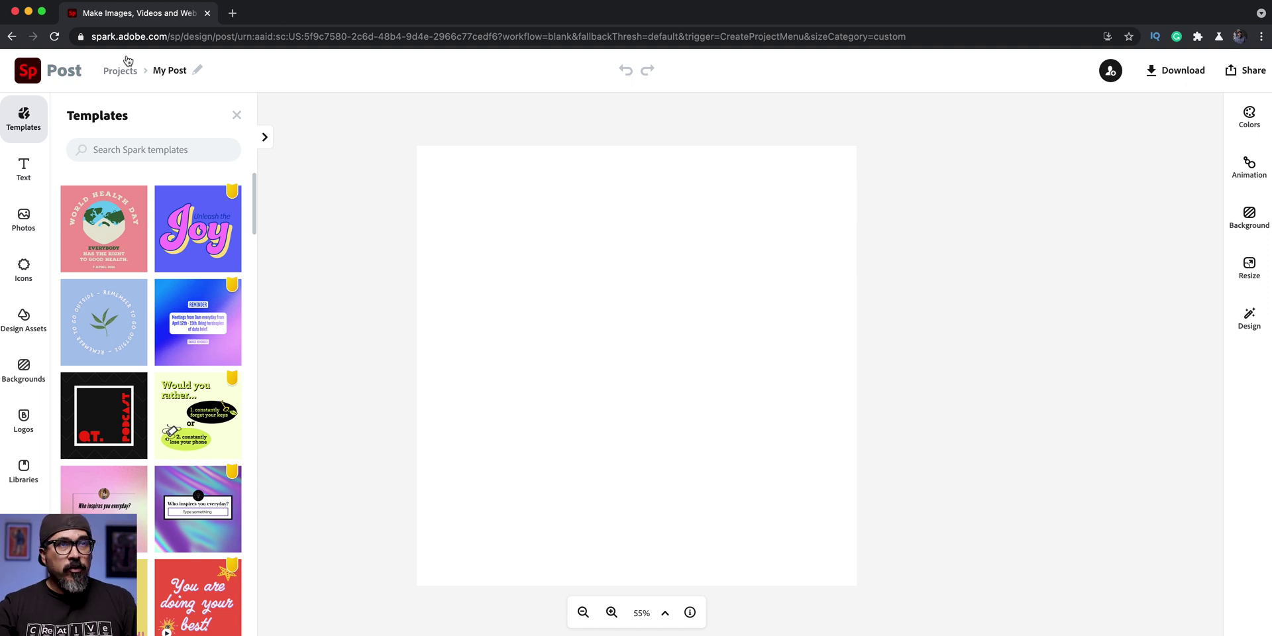
Switch back to Spark Post and upload DSCF1328.jpg from the photo folder on the Desktop into the blank post
{"action": "left_click", "coordinate": [19, 222]}
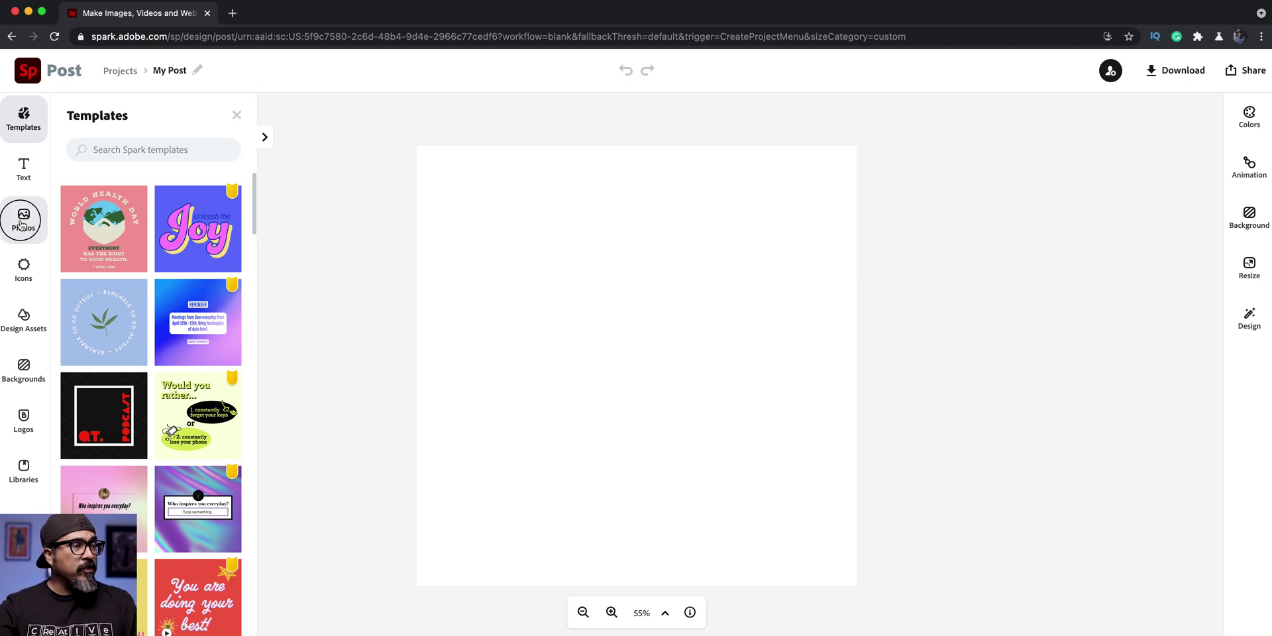
{"action": "left_click", "coordinate": [143, 170]}
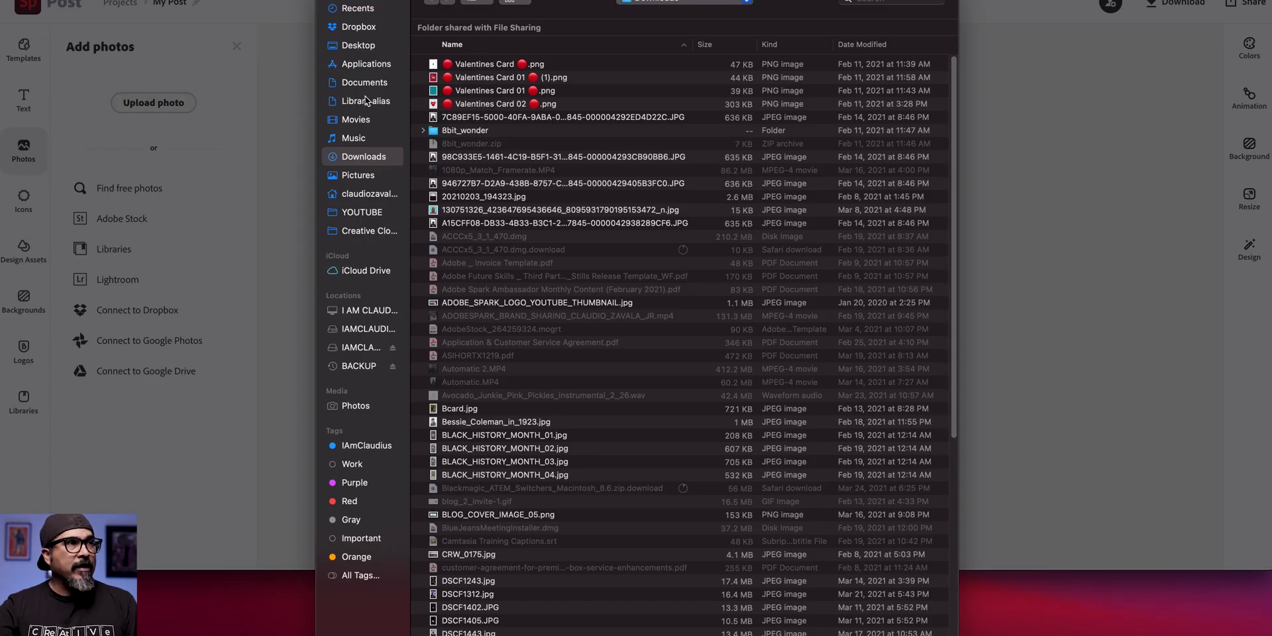
{"action": "left_click", "coordinate": [361, 47]}
{"action": "left_click", "coordinate": [461, 79]}
{"action": "double_click", "coordinate": [462, 78]}
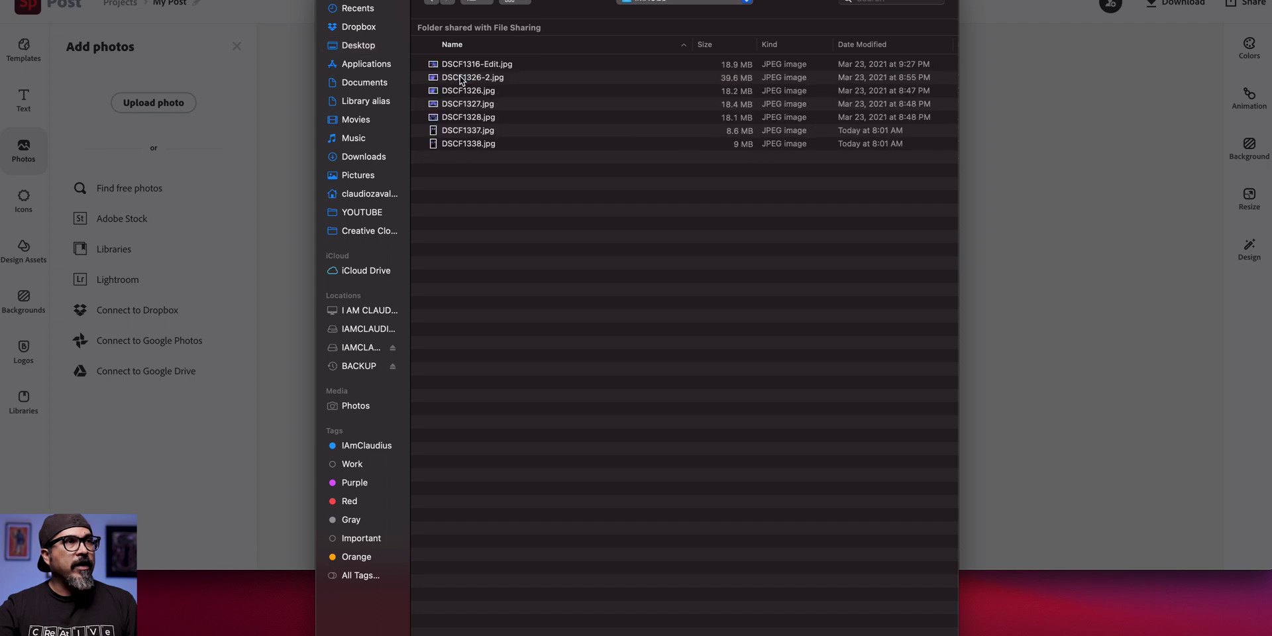
{"action": "left_click", "coordinate": [469, 4]}
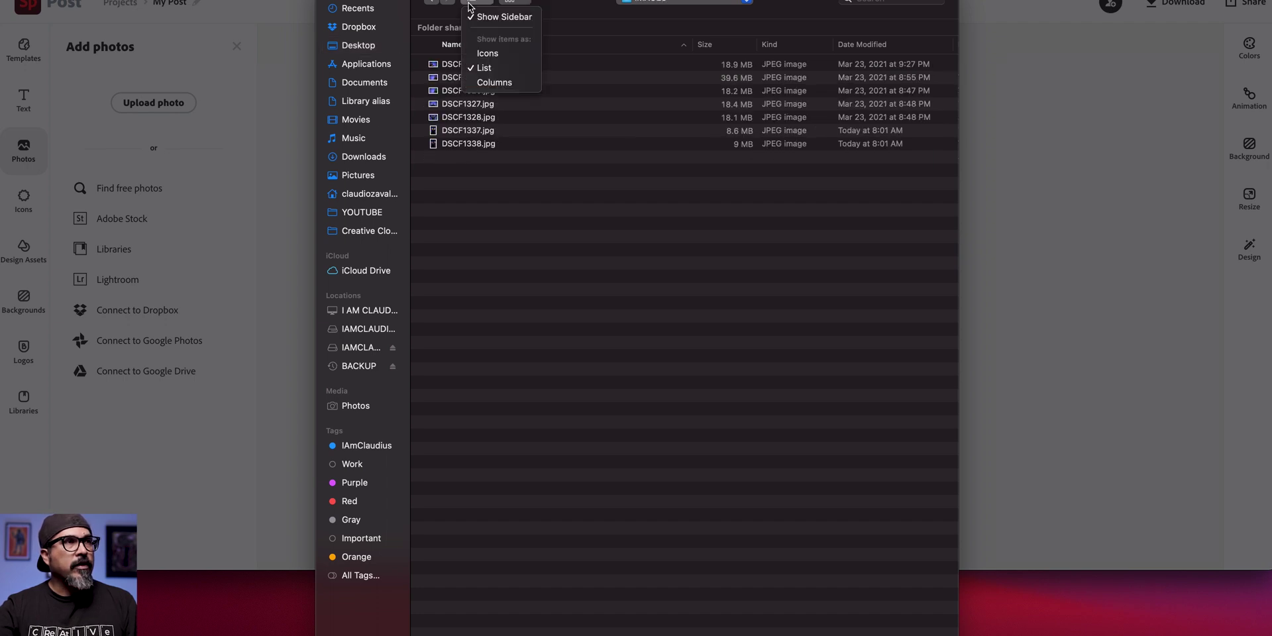
{"action": "left_click", "coordinate": [477, 51]}
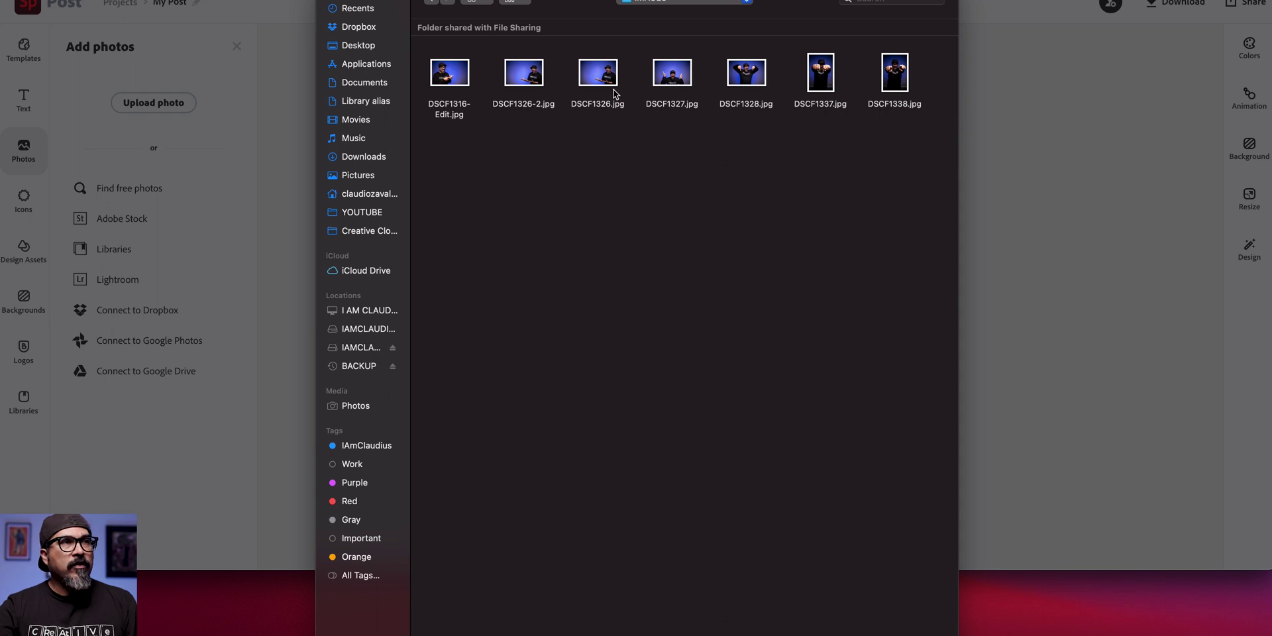
{"action": "left_click", "coordinate": [746, 80]}
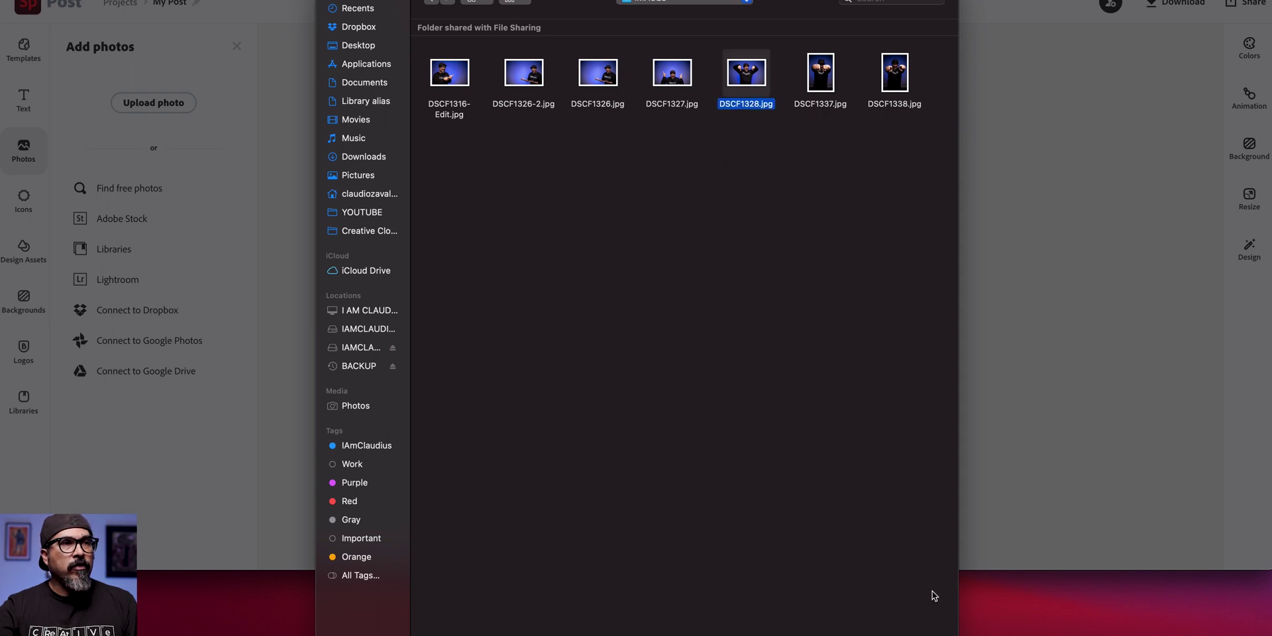
{"action": "key", "text": "Return"}
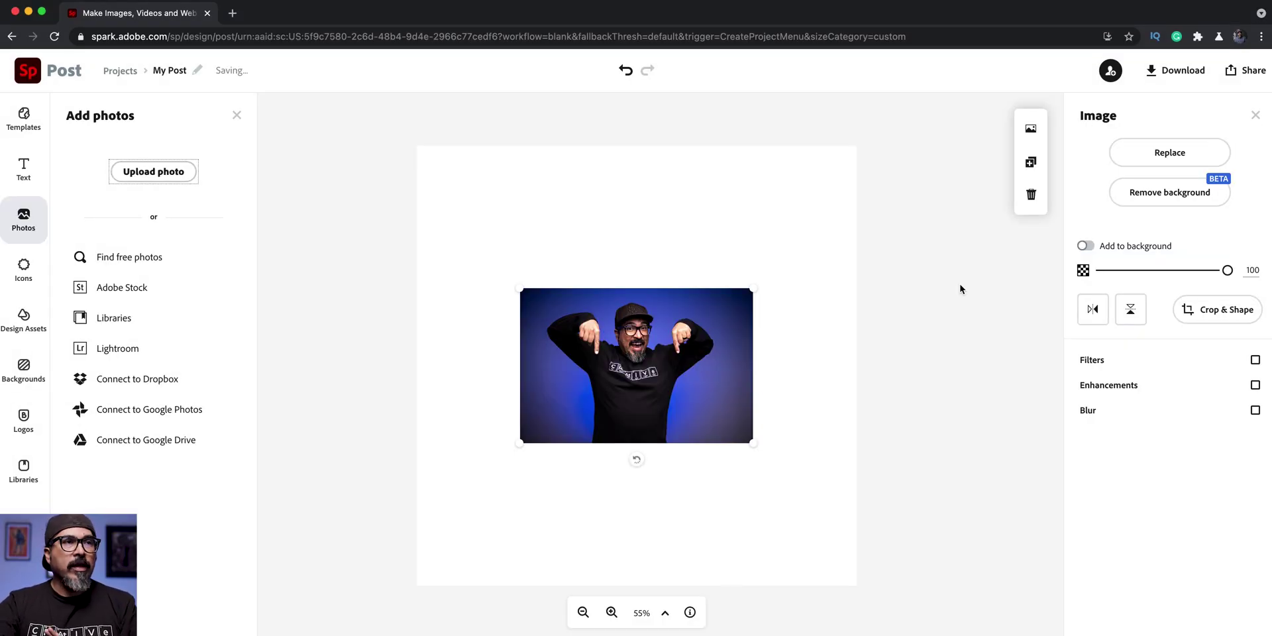
Make the uploaded photo the post's background and adjust its position slightly
{"action": "left_click", "coordinate": [1087, 246]}
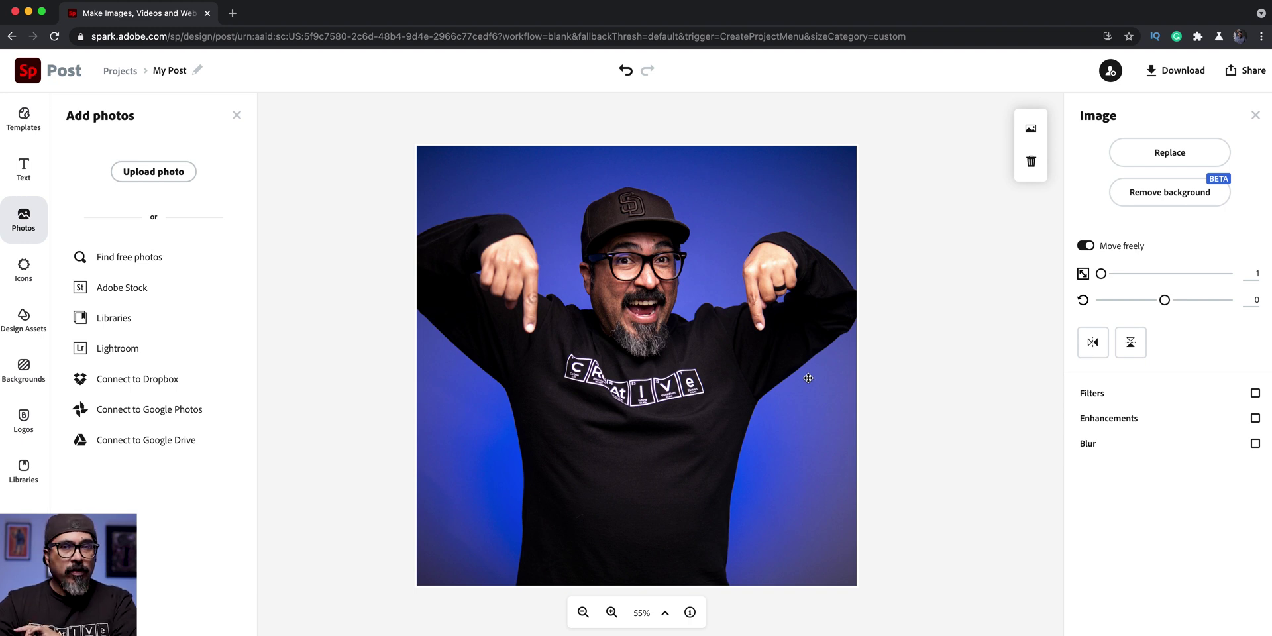
{"action": "left_click_drag", "start_coordinate": [765, 405], "coordinate": [768, 400]}
Try enlarging the background photo with a scale of 50
{"action": "left_click_drag", "start_coordinate": [1099, 277], "coordinate": [1103, 284]}
{"action": "left_click", "coordinate": [1246, 271]}
{"action": "key", "text": "BackSpace"}
{"action": "type", "text": "50"}
{"action": "key", "text": "Return"}
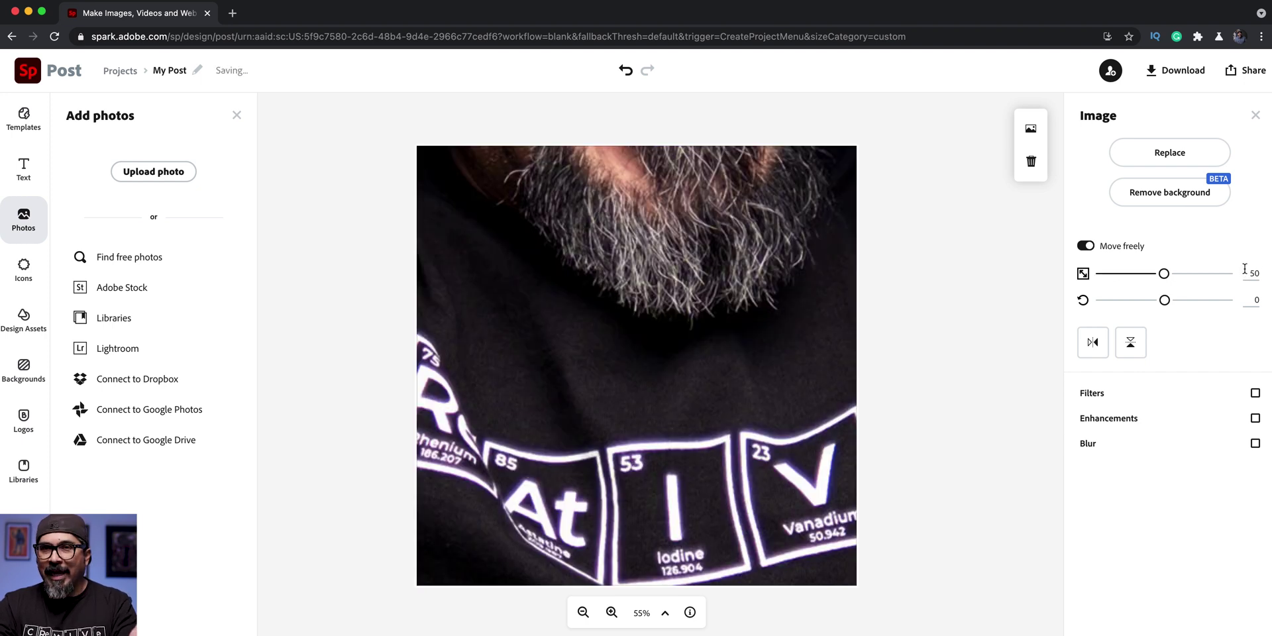
Set the background photo's scale to 3 and reposition it so the face and both pointing hands stay in frame
{"action": "double_click", "coordinate": [1245, 269]}
{"action": "type", "text": "3"}
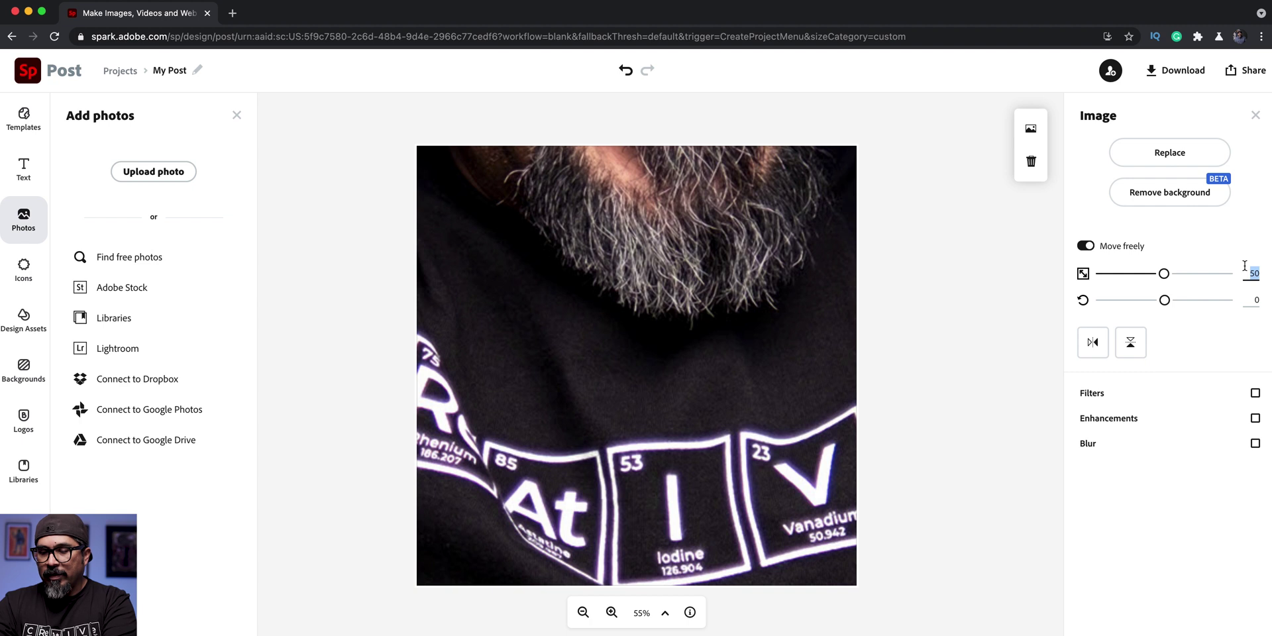
{"action": "key", "text": "Return"}
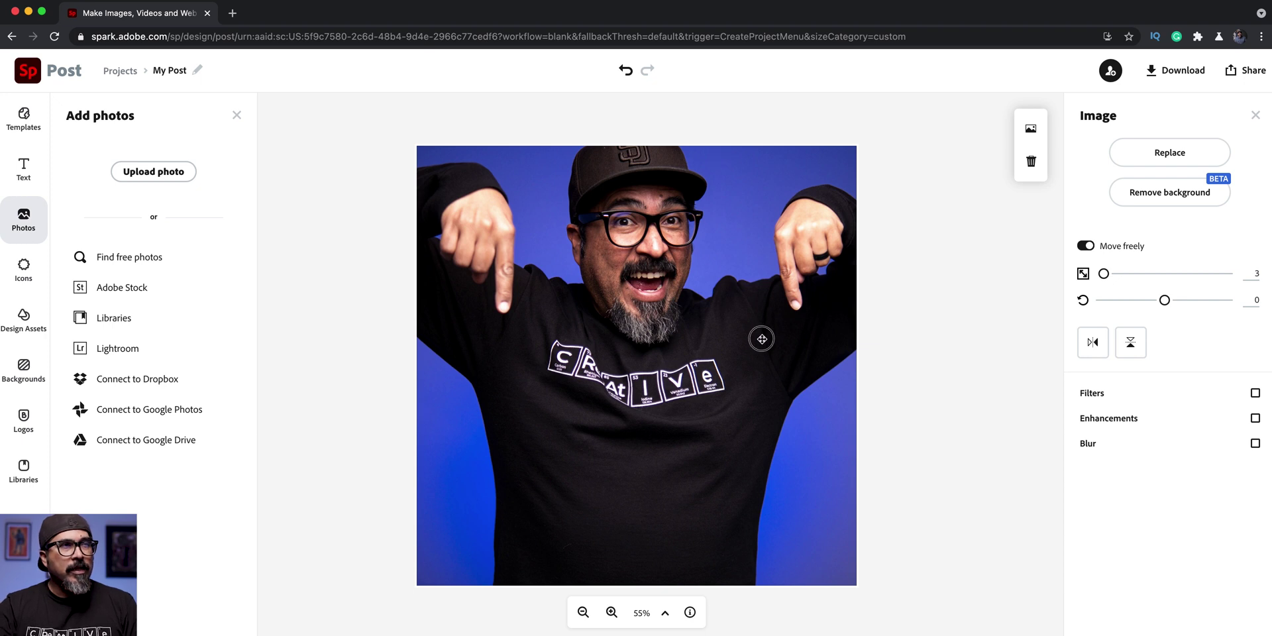
{"action": "left_click_drag", "start_coordinate": [761, 338], "coordinate": [767, 347]}
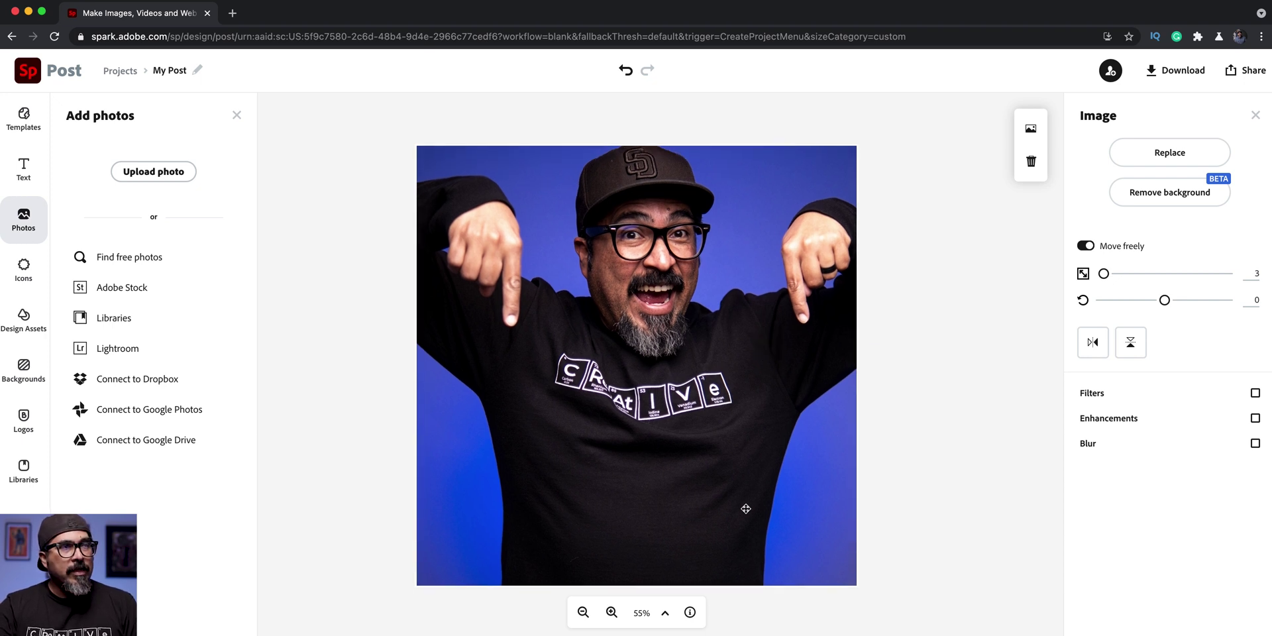
{"action": "left_click_drag", "start_coordinate": [691, 476], "coordinate": [692, 468]}
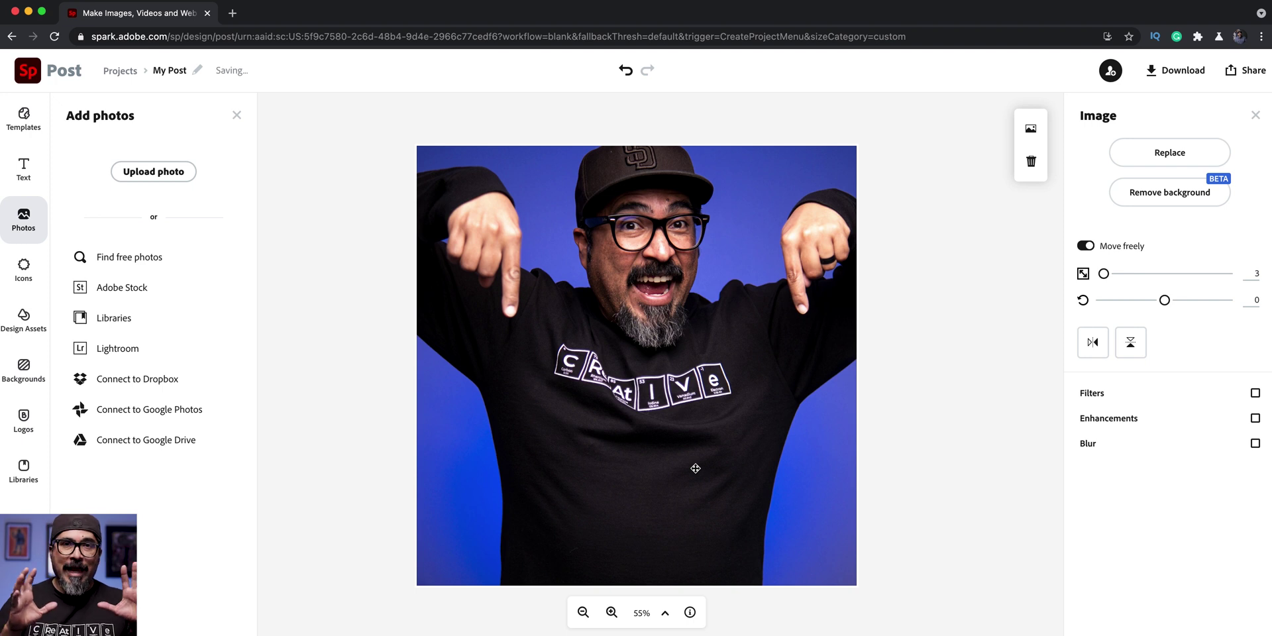
Add the white round I AM CLAUDIUS brand logo and shrink it in the post's bottom-right corner
{"action": "left_click", "coordinate": [24, 429]}
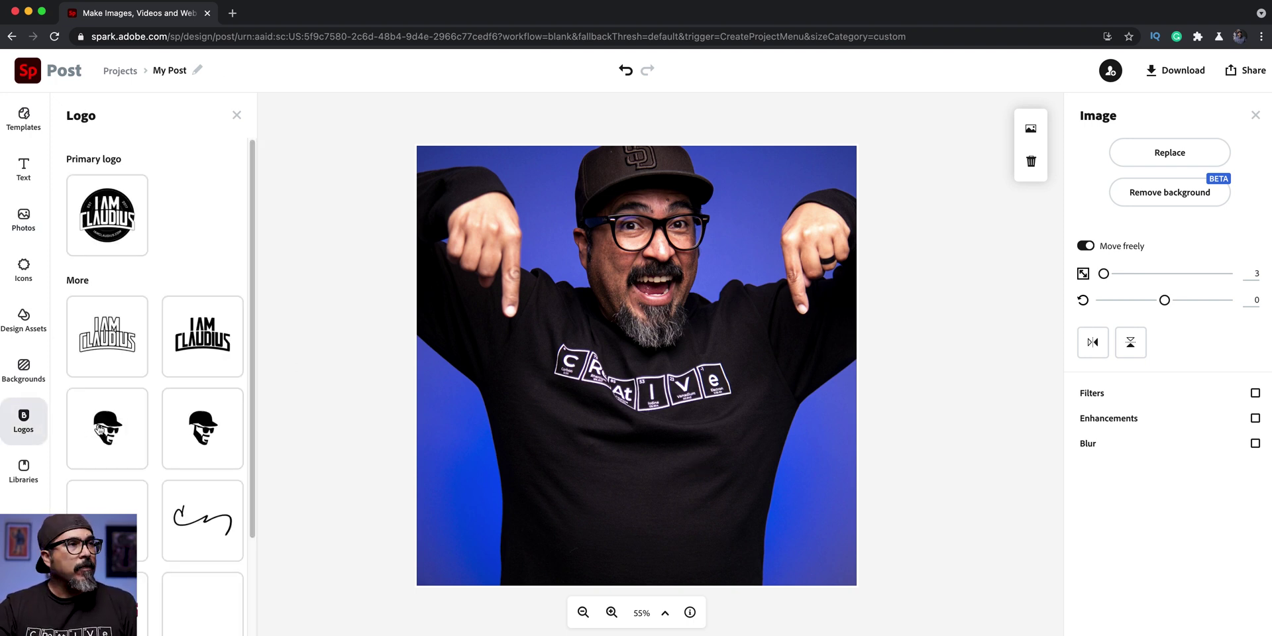
{"action": "scroll", "coordinate": [100, 429], "scroll_direction": "down", "scroll_amount": 3}
{"action": "left_click", "coordinate": [202, 516]}
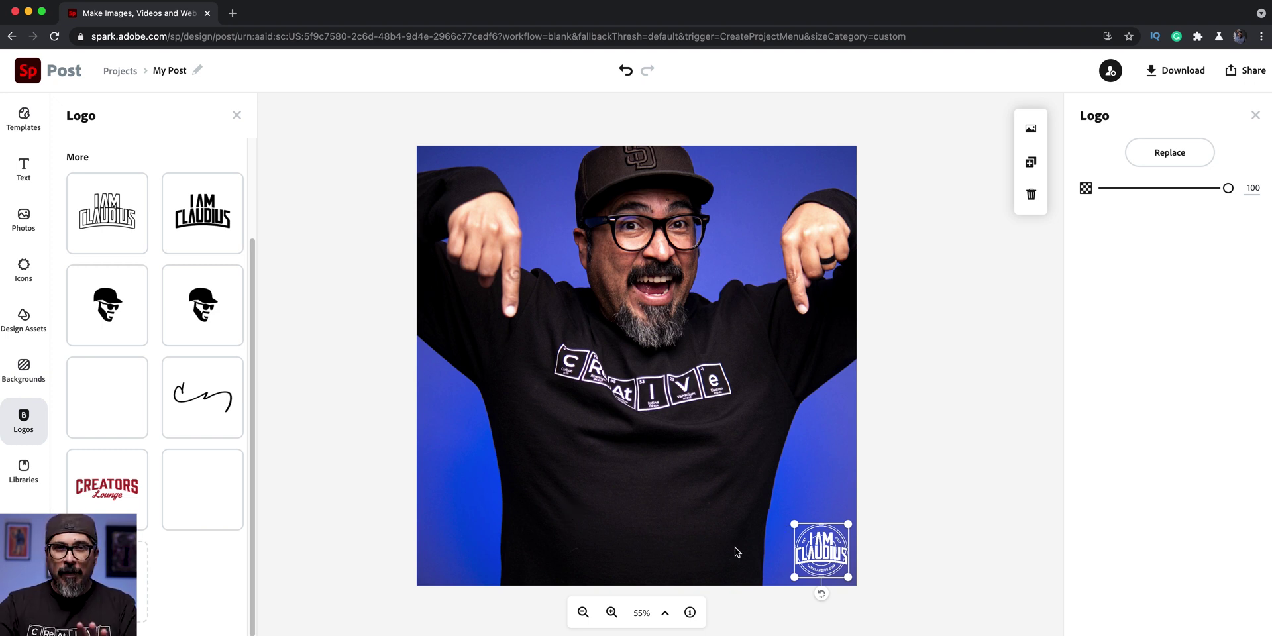
{"action": "left_click_drag", "start_coordinate": [794, 524], "coordinate": [813, 541]}
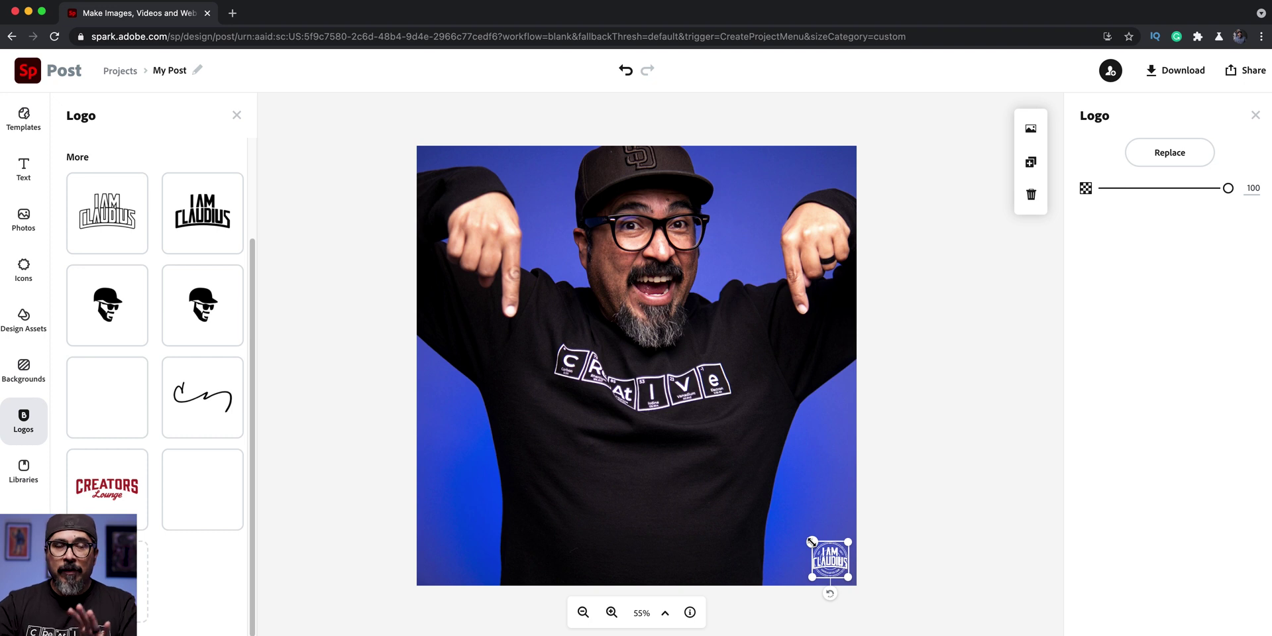
Nudge the round logo further into the post's bottom-right corner, and undo a trial placement in the bottom-left corner
{"action": "left_click_drag", "start_coordinate": [817, 546], "coordinate": [823, 555]}
{"action": "left_click", "coordinate": [965, 534]}
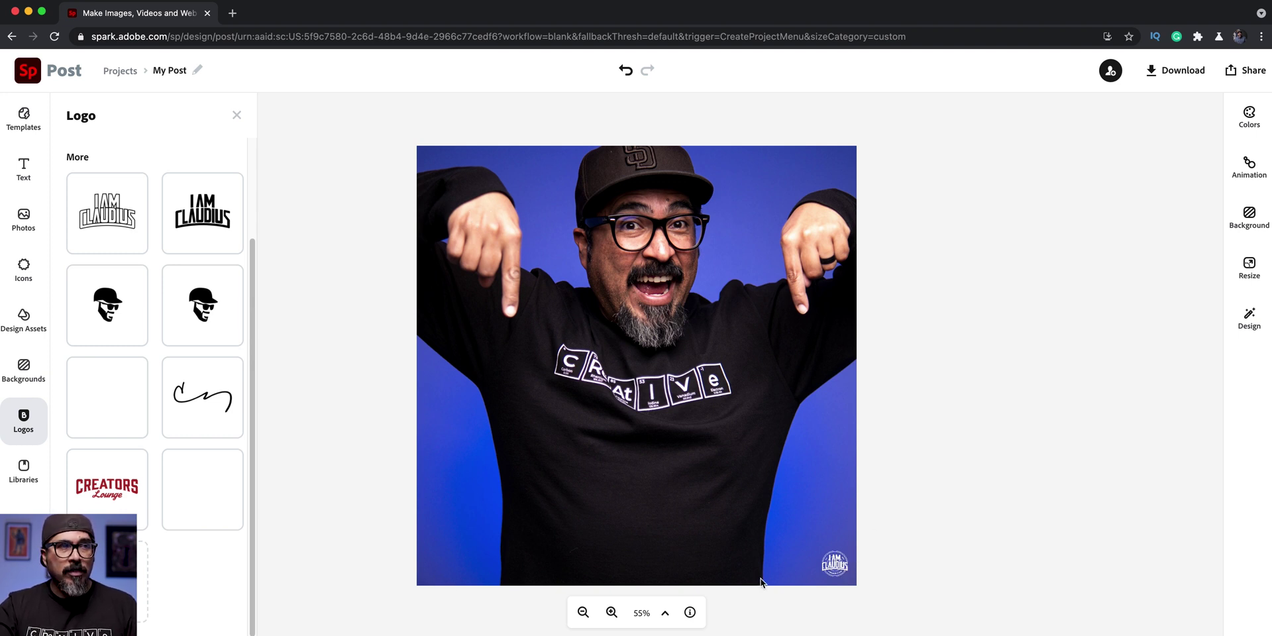
{"action": "left_click_drag", "start_coordinate": [823, 571], "coordinate": [437, 572]}
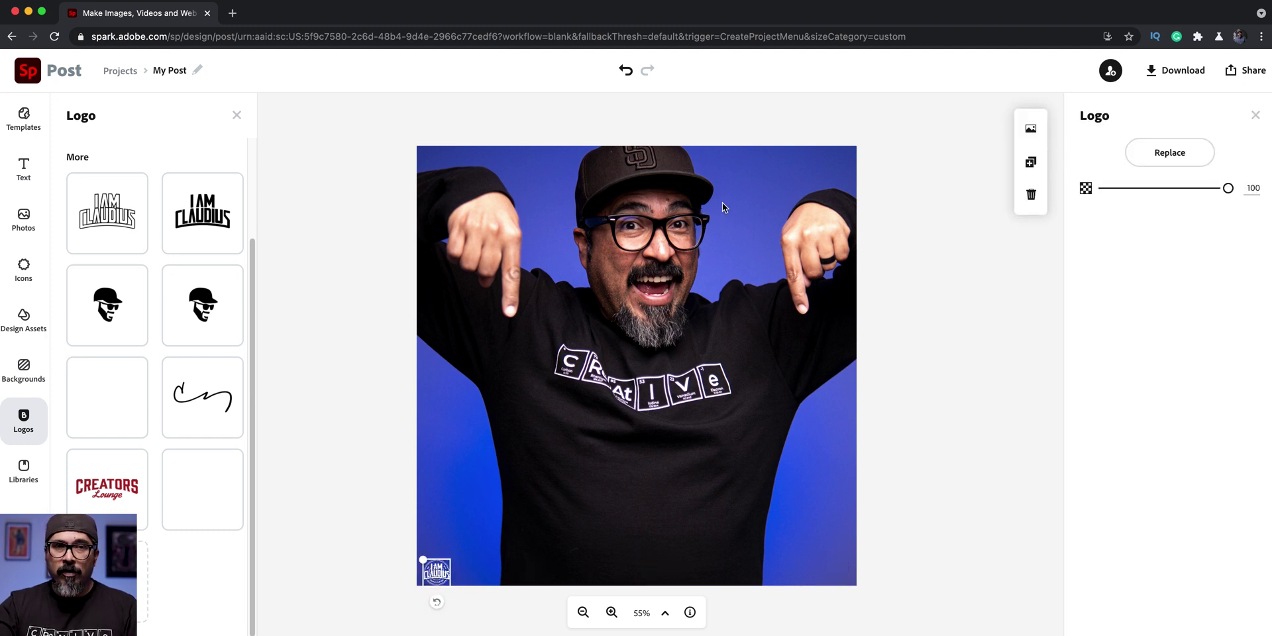
{"action": "left_click", "coordinate": [633, 71]}
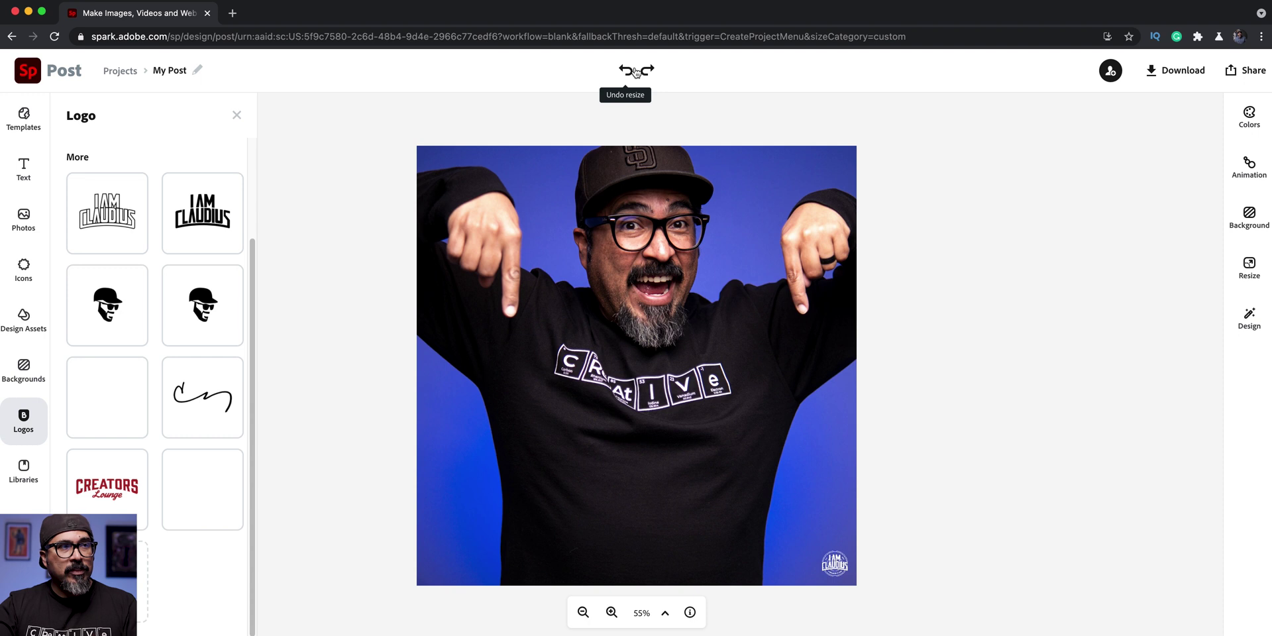
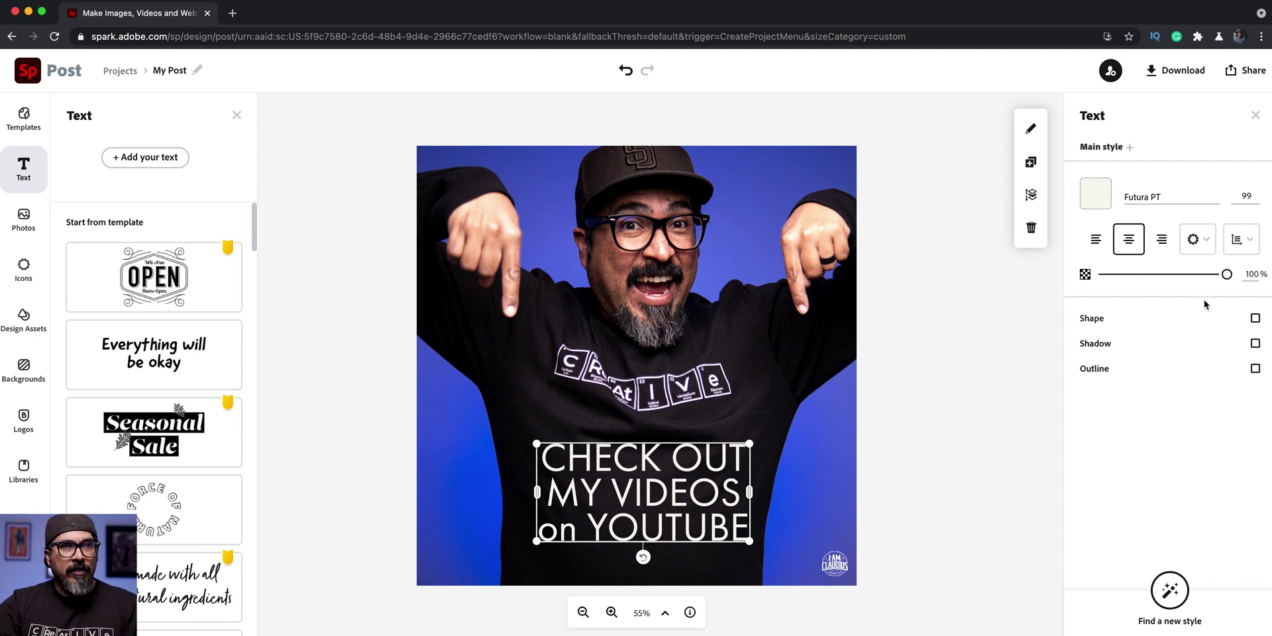
Add a solid rectangular shape behind the CHECK OUT MY VIDEOS on YOUTUBE text and color it teal #207178
{"action": "left_click", "coordinate": [1255, 318]}
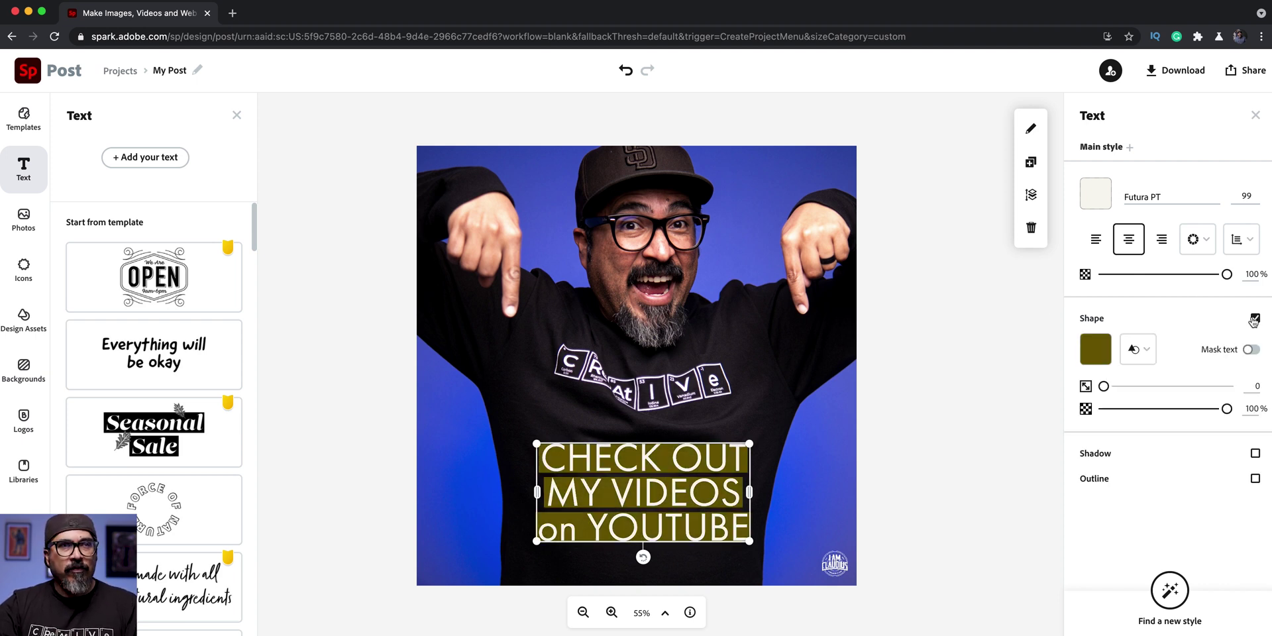
{"action": "left_click", "coordinate": [1101, 358]}
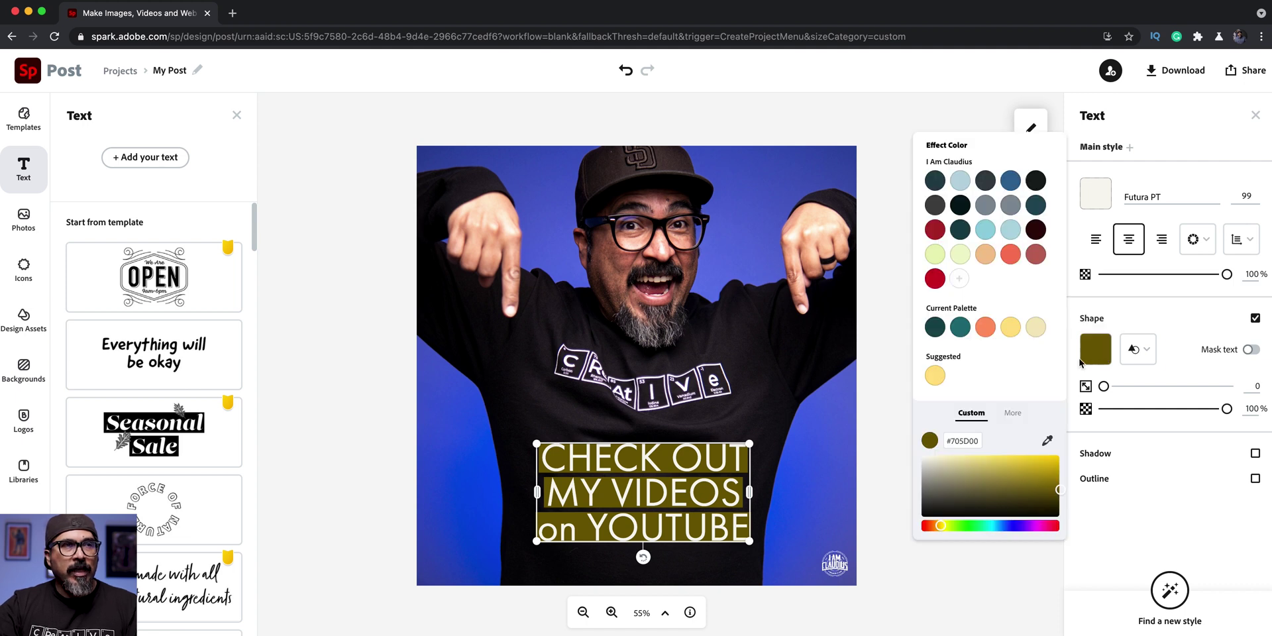
{"action": "left_click", "coordinate": [959, 331]}
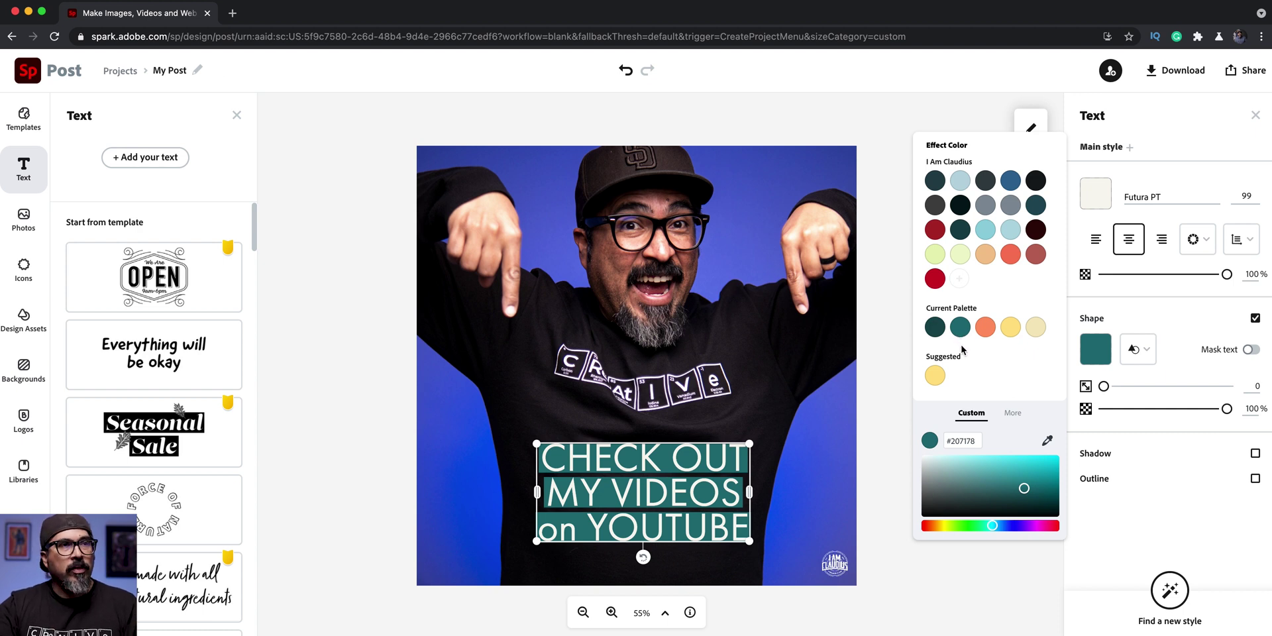
{"action": "left_click", "coordinate": [1136, 352]}
{"action": "left_click", "coordinate": [992, 357]}
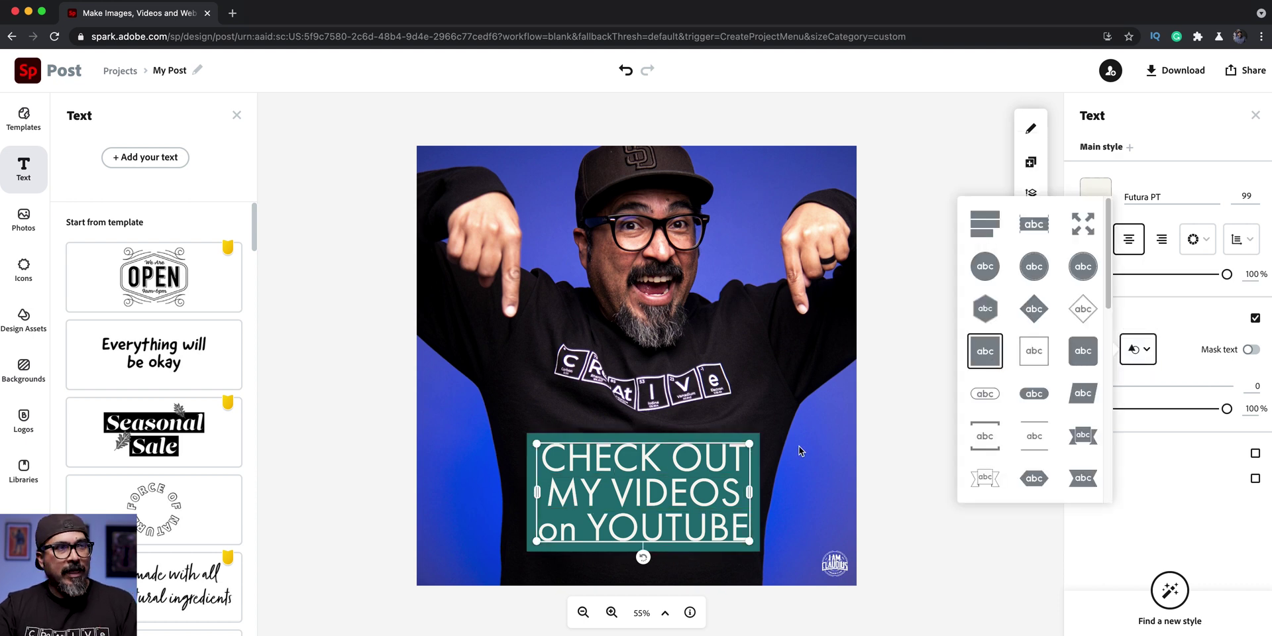
Enlarge the text block across the chest, apply the Magic text layout and resize it to a font size of about 101
{"action": "left_click_drag", "start_coordinate": [749, 443], "coordinate": [836, 391]}
{"action": "left_click_drag", "start_coordinate": [819, 541], "coordinate": [793, 531]}
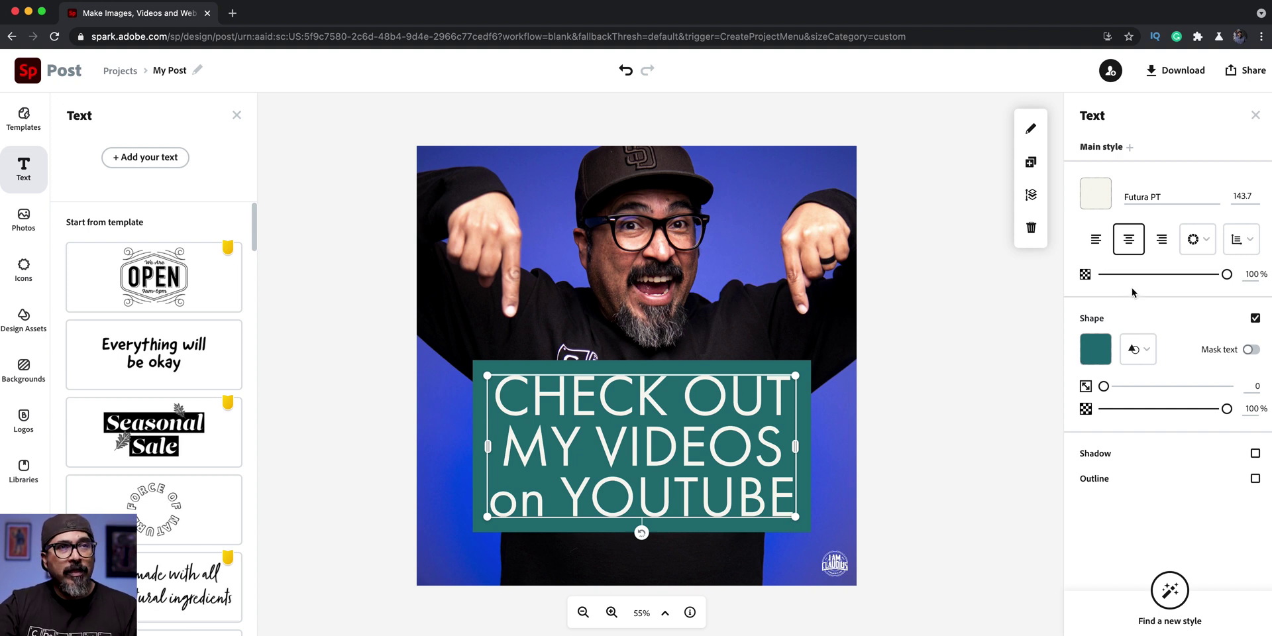
{"action": "left_click", "coordinate": [1192, 246]}
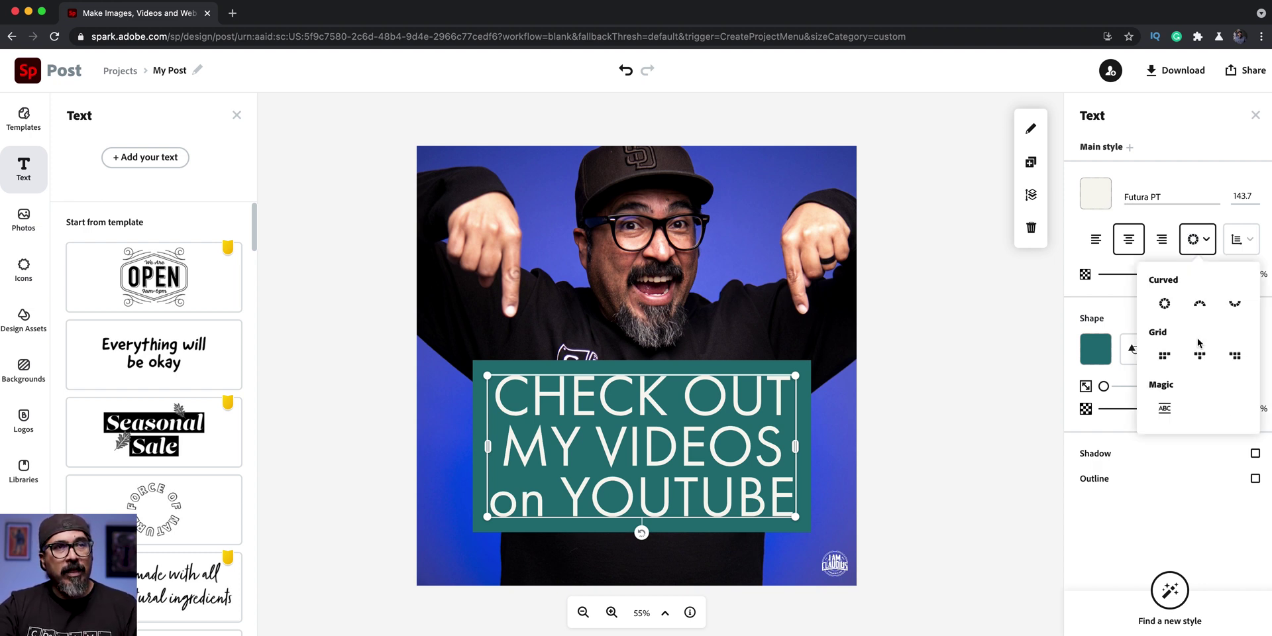
{"action": "left_click", "coordinate": [1166, 408]}
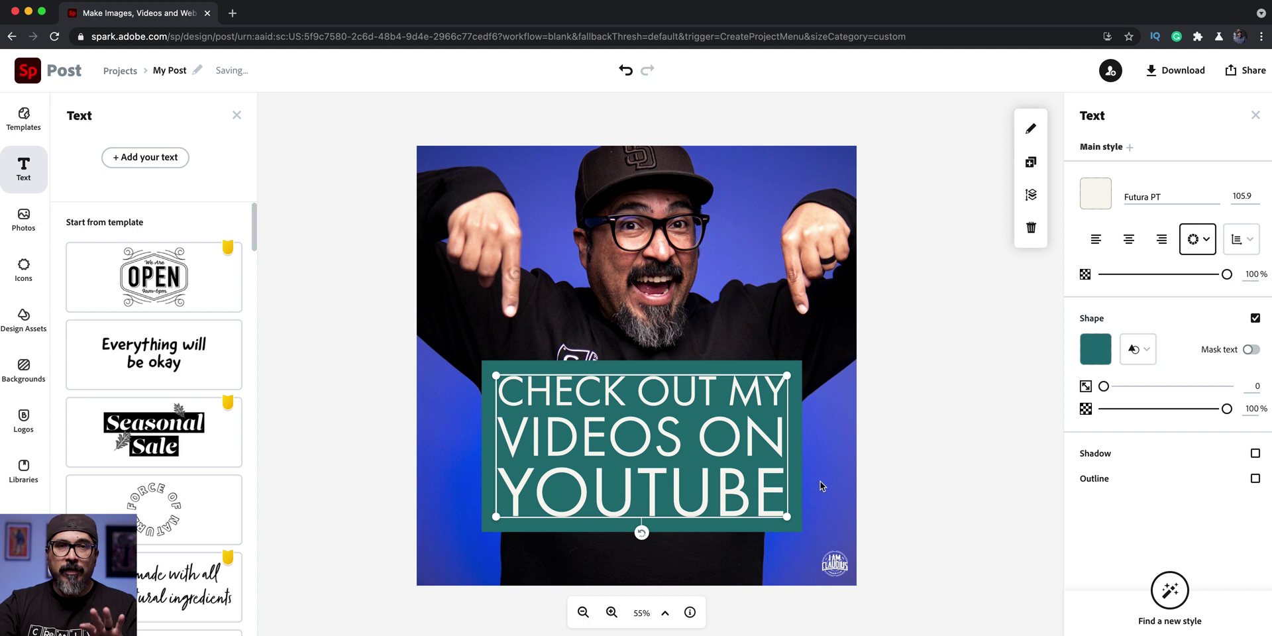
{"action": "mouse_move", "coordinate": [786, 515]}
{"action": "left_mouse_down"}
{"action": "mouse_move", "coordinate": [608, 511]}
{"action": "mouse_move", "coordinate": [788, 511]}
{"action": "left_mouse_up"}
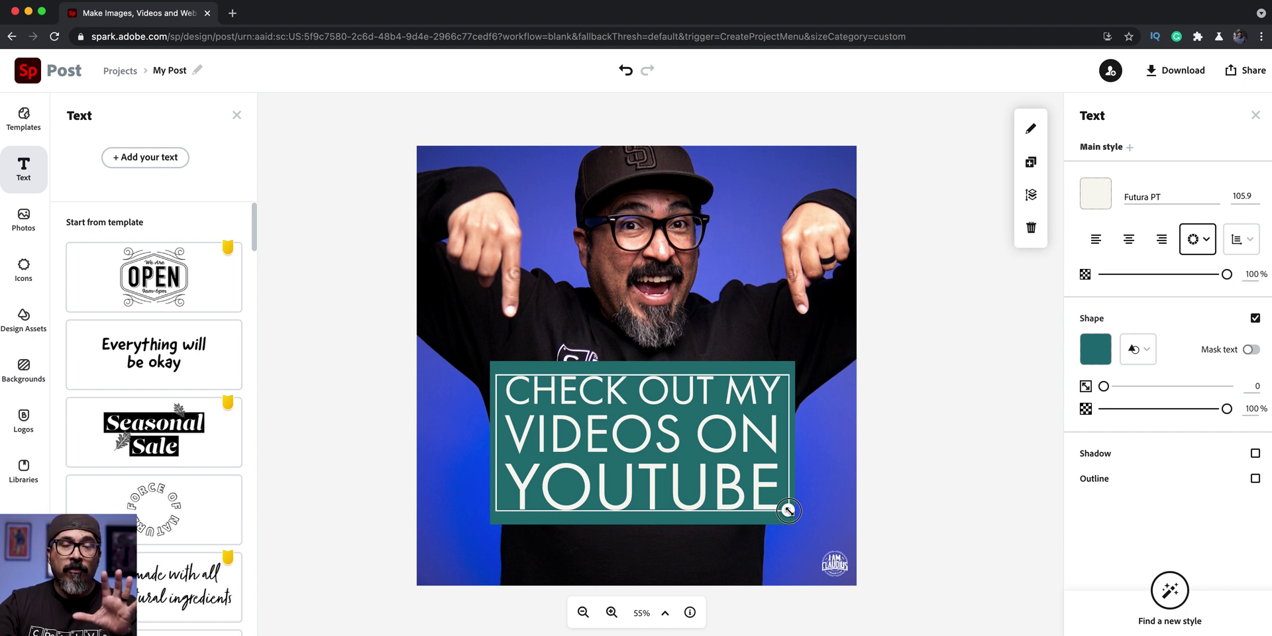
{"action": "left_click_drag", "start_coordinate": [788, 510], "coordinate": [781, 510]}
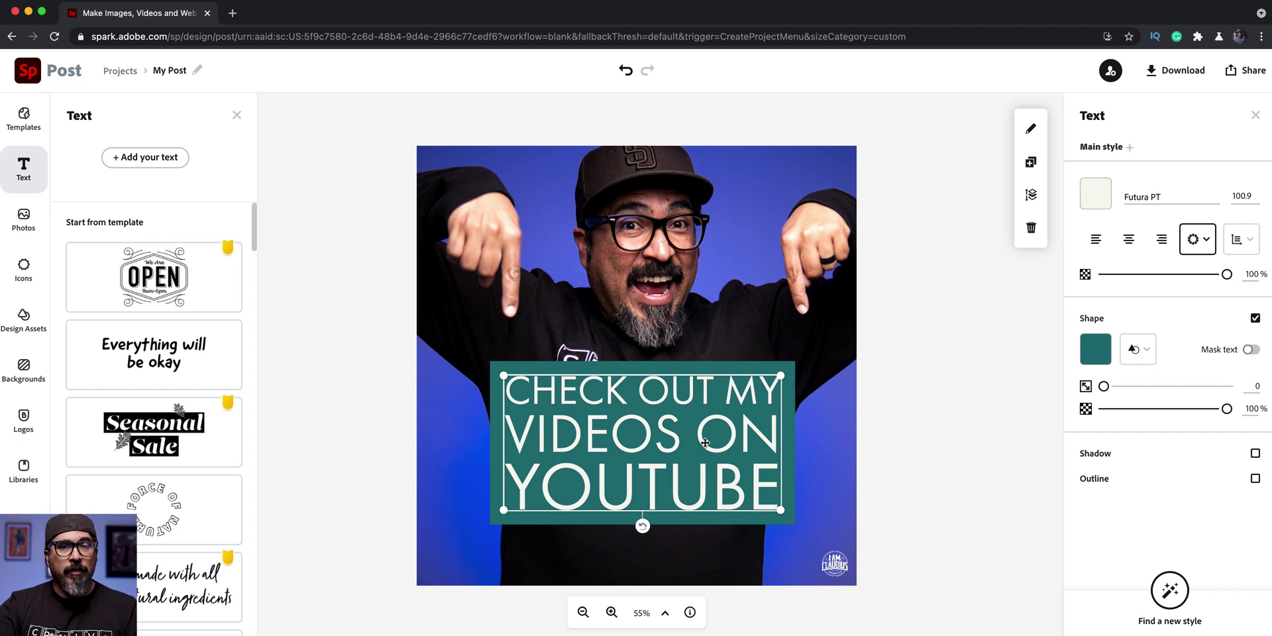
Set the text block's font to Industry Inc Base and its text color to white
{"action": "left_click", "coordinate": [1210, 197]}
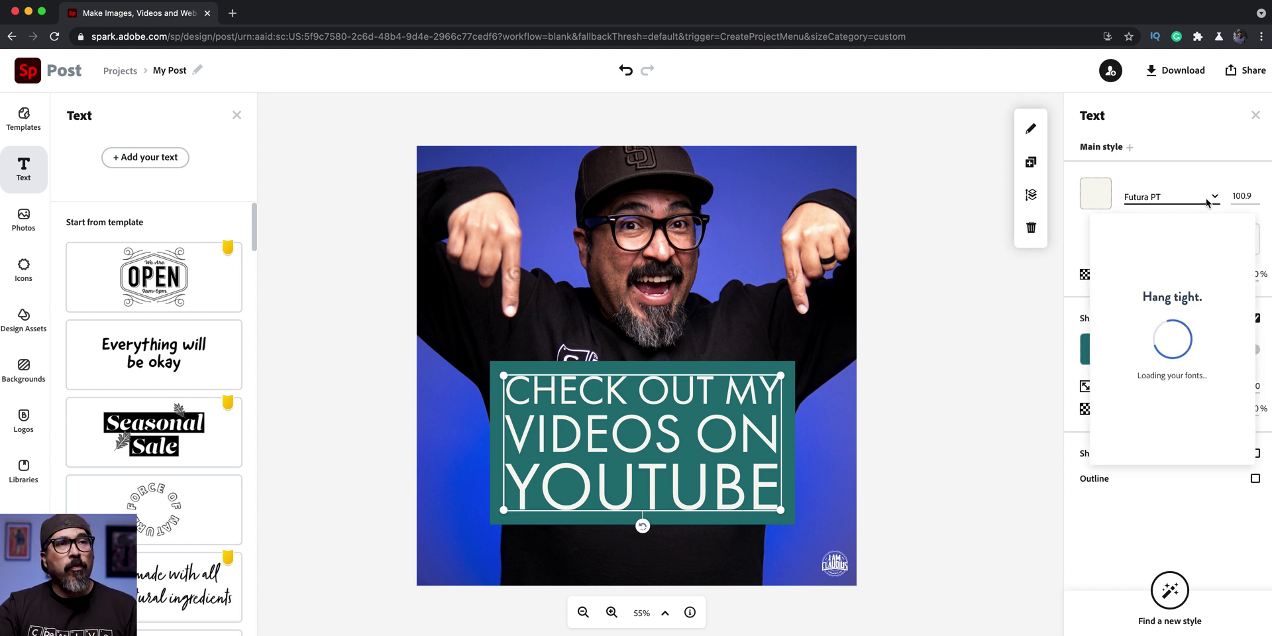
{"action": "scroll", "coordinate": [1182, 277], "scroll_direction": "up", "scroll_amount": 10}
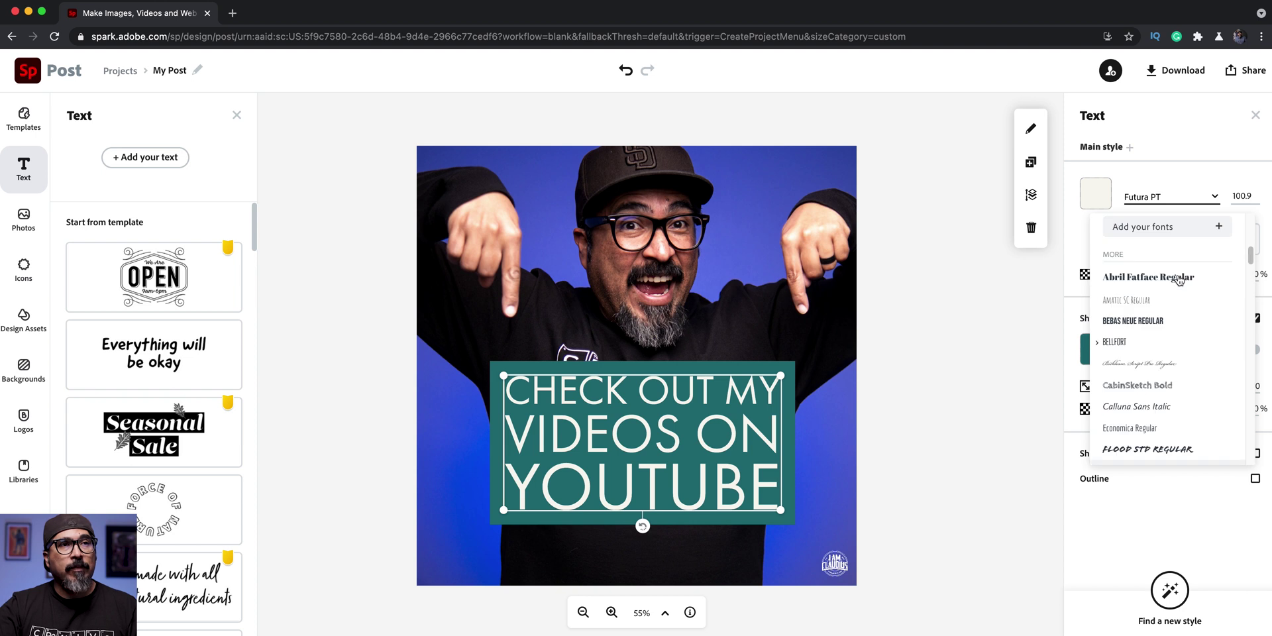
{"action": "left_click", "coordinate": [1184, 259]}
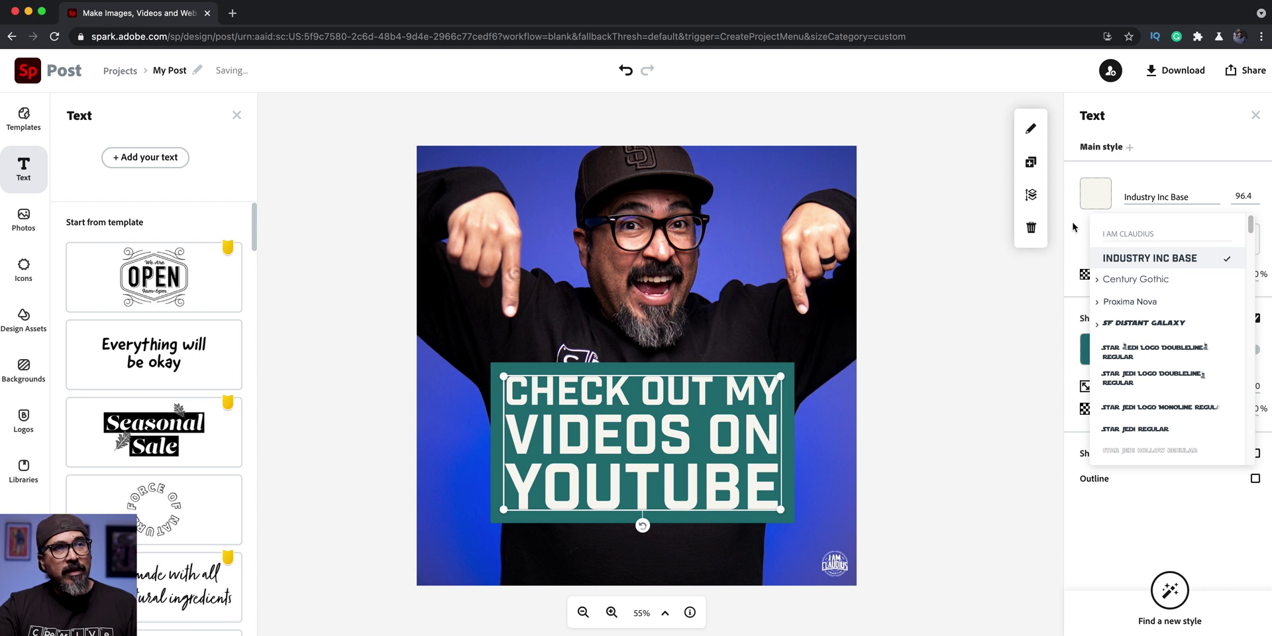
{"action": "left_click", "coordinate": [1096, 198]}
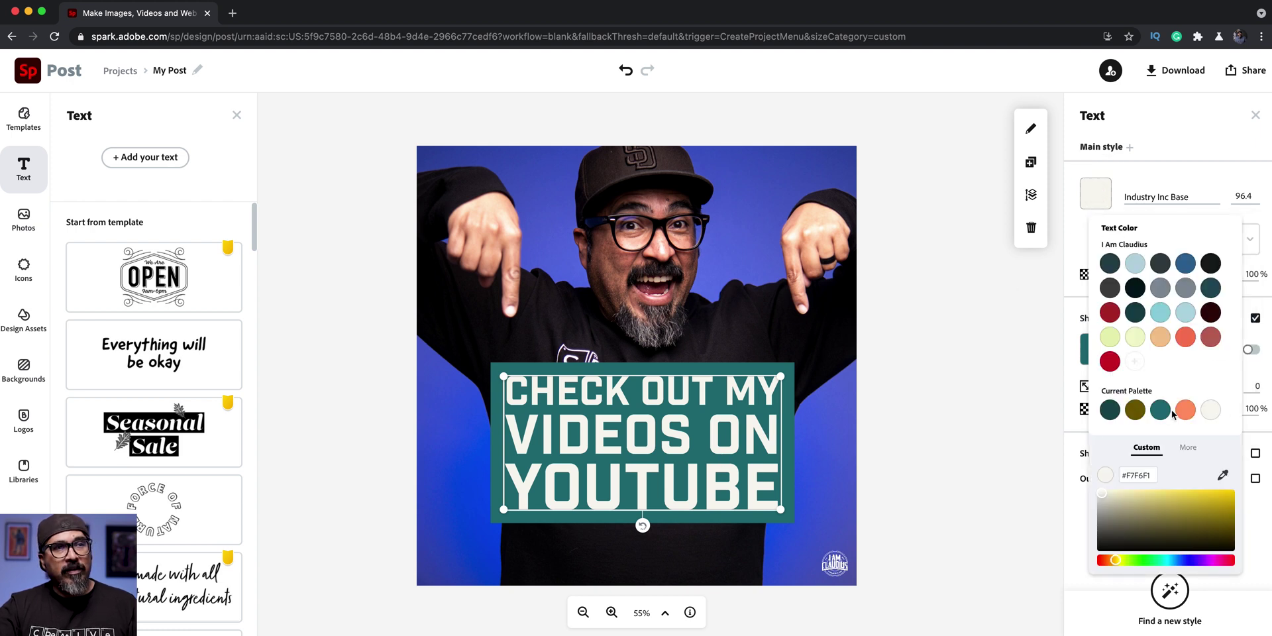
{"action": "left_click", "coordinate": [1189, 449]}
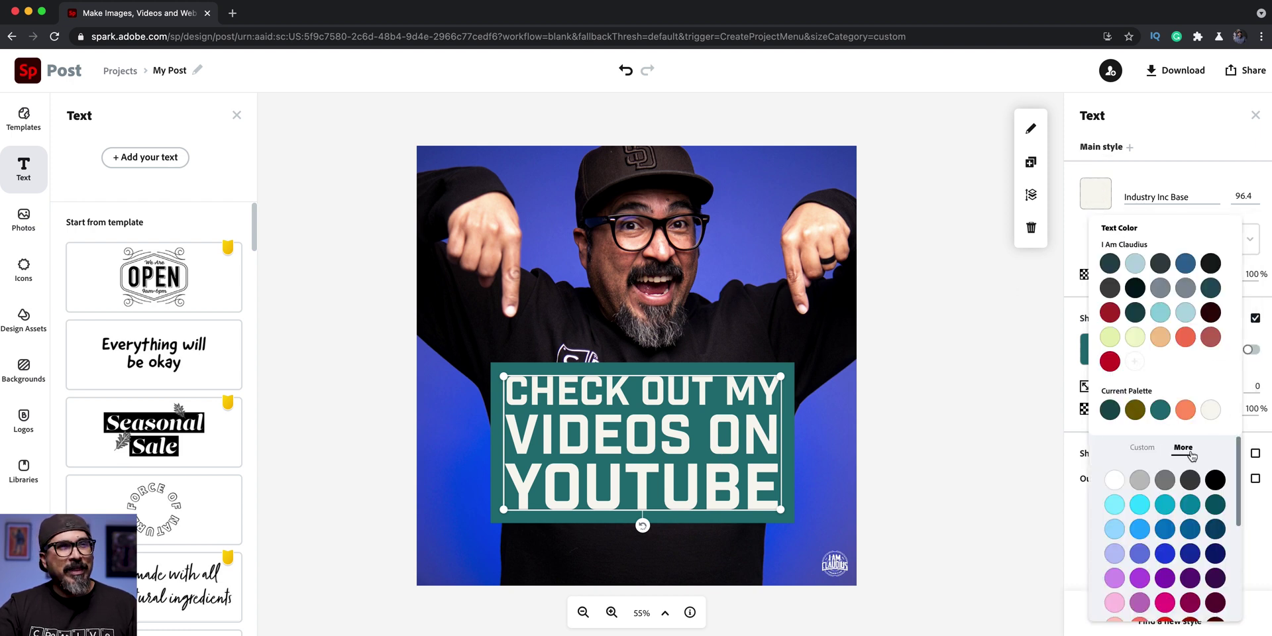
{"action": "left_click", "coordinate": [1116, 483]}
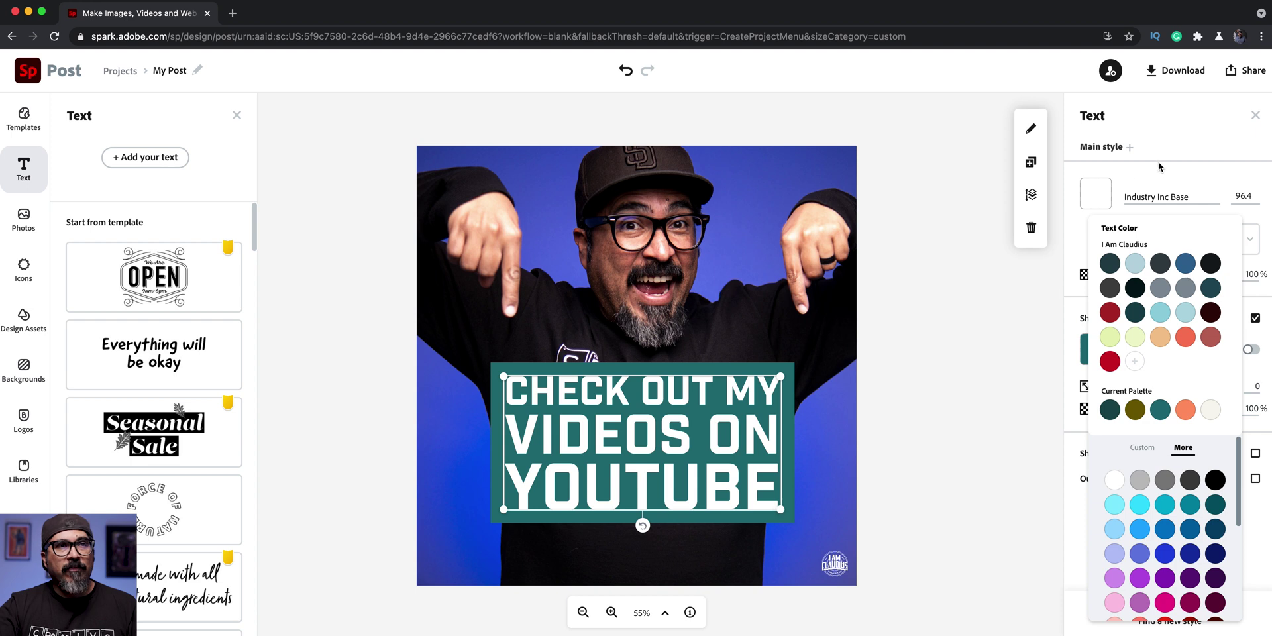
{"action": "left_click", "coordinate": [1221, 179]}
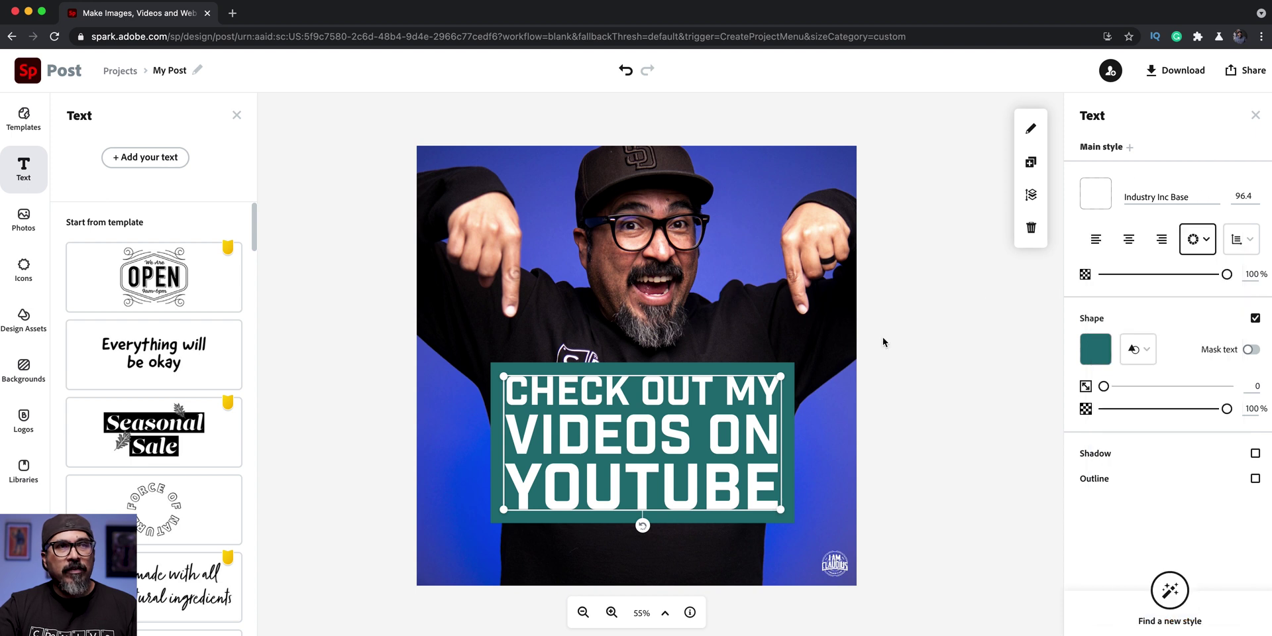
Reduce the text's line spacing to 12 and set the size of the shape behind it to 23
{"action": "left_click", "coordinate": [1245, 242]}
{"action": "left_click_drag", "start_coordinate": [1134, 292], "coordinate": [1089, 339]}
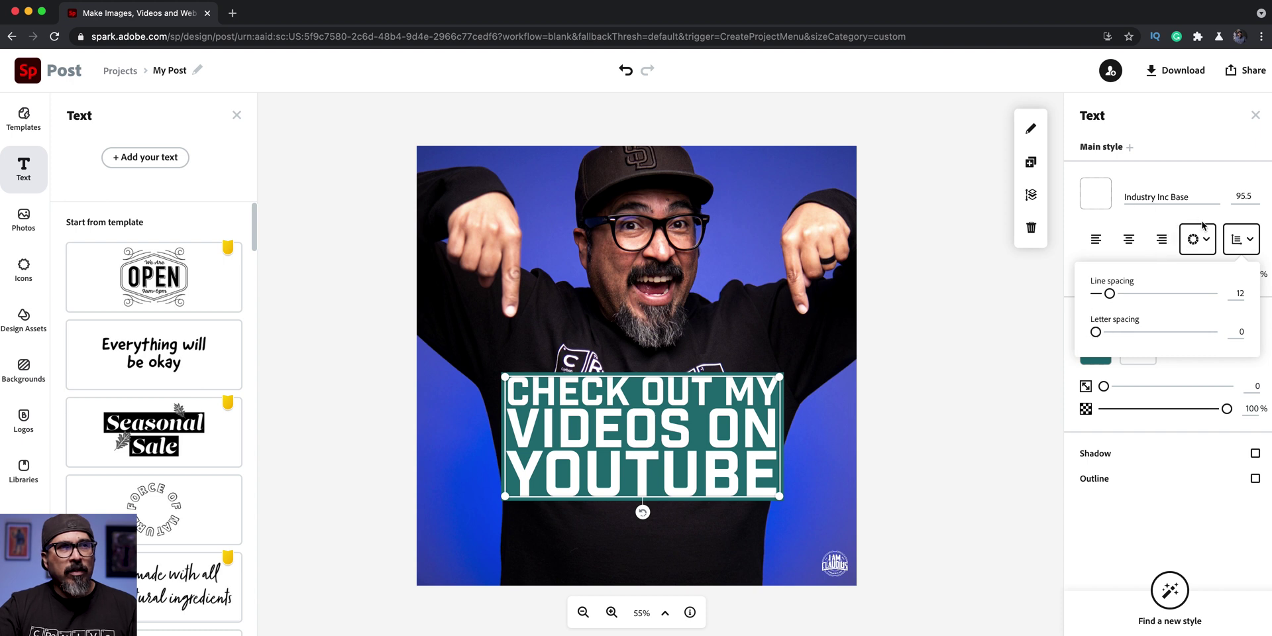
{"action": "left_click", "coordinate": [732, 437]}
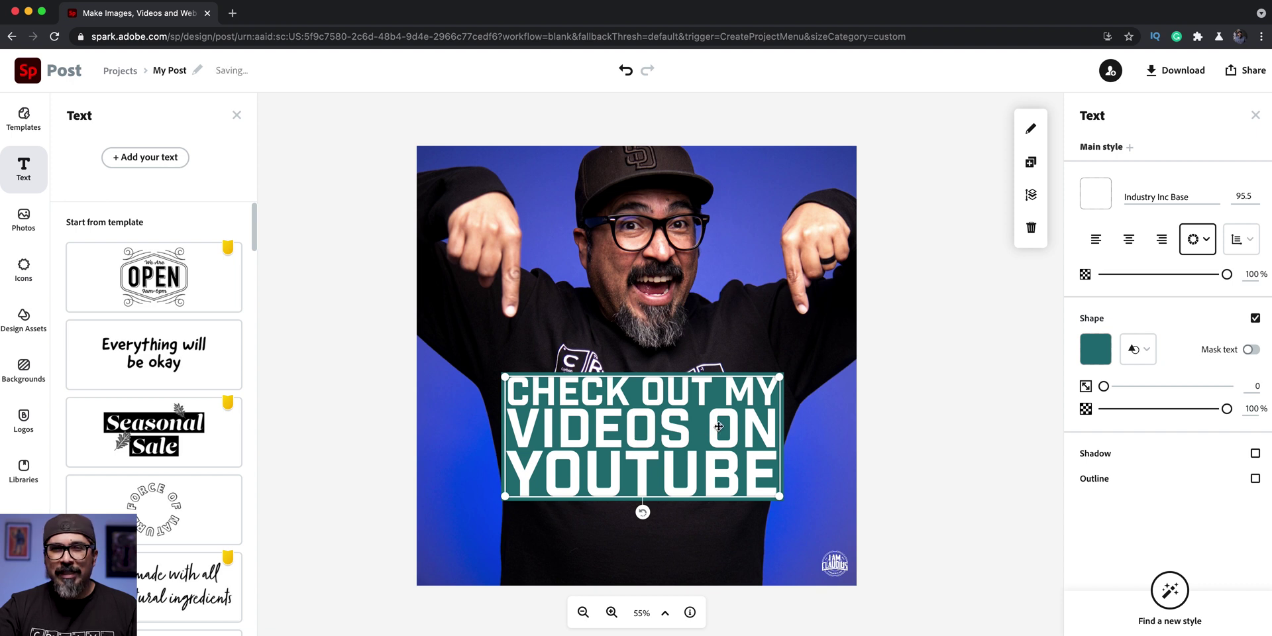
{"action": "left_click_drag", "start_coordinate": [1104, 386], "coordinate": [1131, 381]}
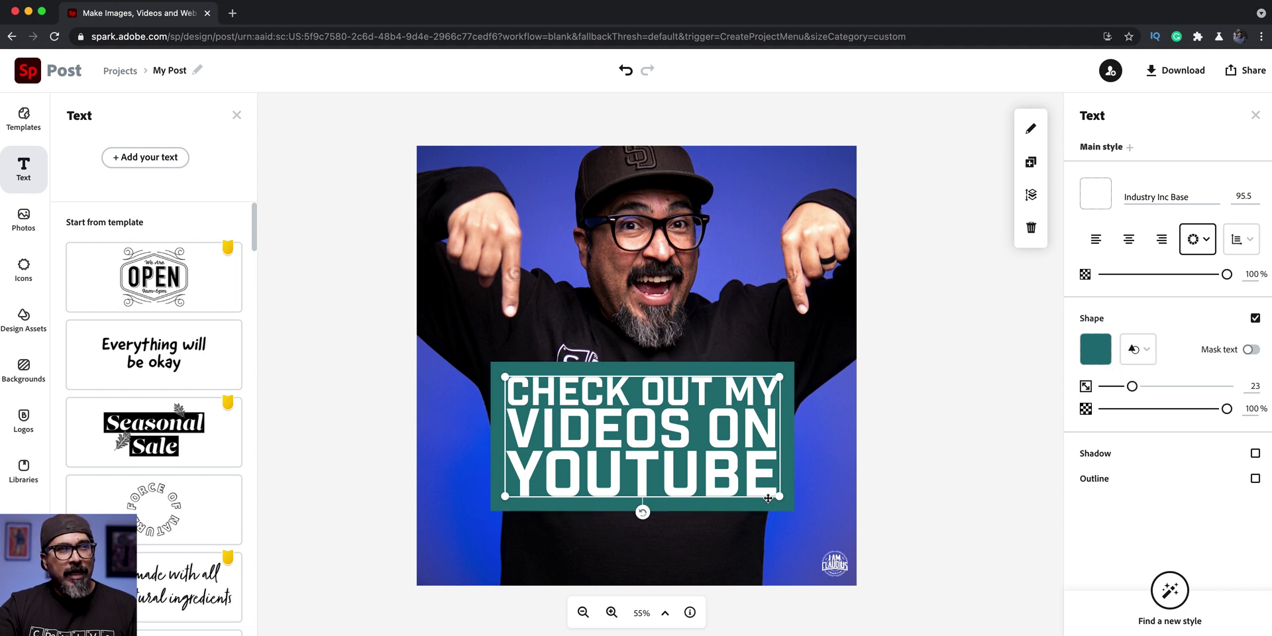
Enlarge the text block to a font size of about 118 and position it centrally beneath the pointing hands
{"action": "left_click_drag", "start_coordinate": [779, 496], "coordinate": [800, 542]}
{"action": "left_click_drag", "start_coordinate": [755, 479], "coordinate": [712, 486]}
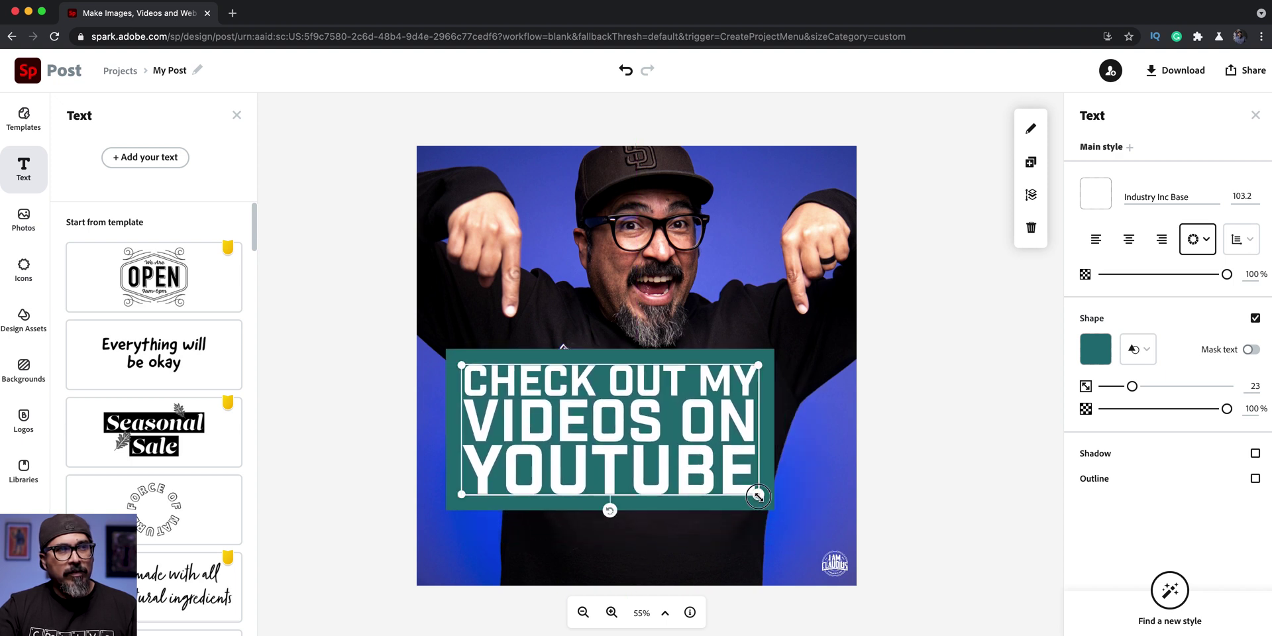
{"action": "left_click_drag", "start_coordinate": [752, 538], "coordinate": [727, 525]}
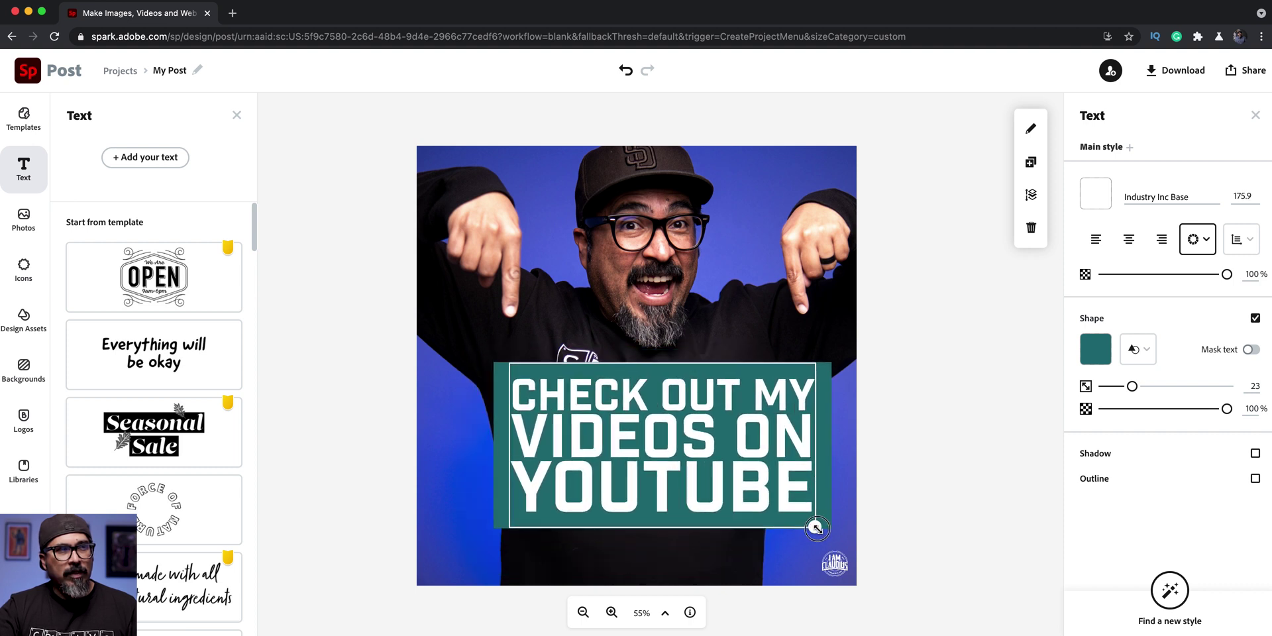
{"action": "left_click_drag", "start_coordinate": [748, 469], "coordinate": [720, 463]}
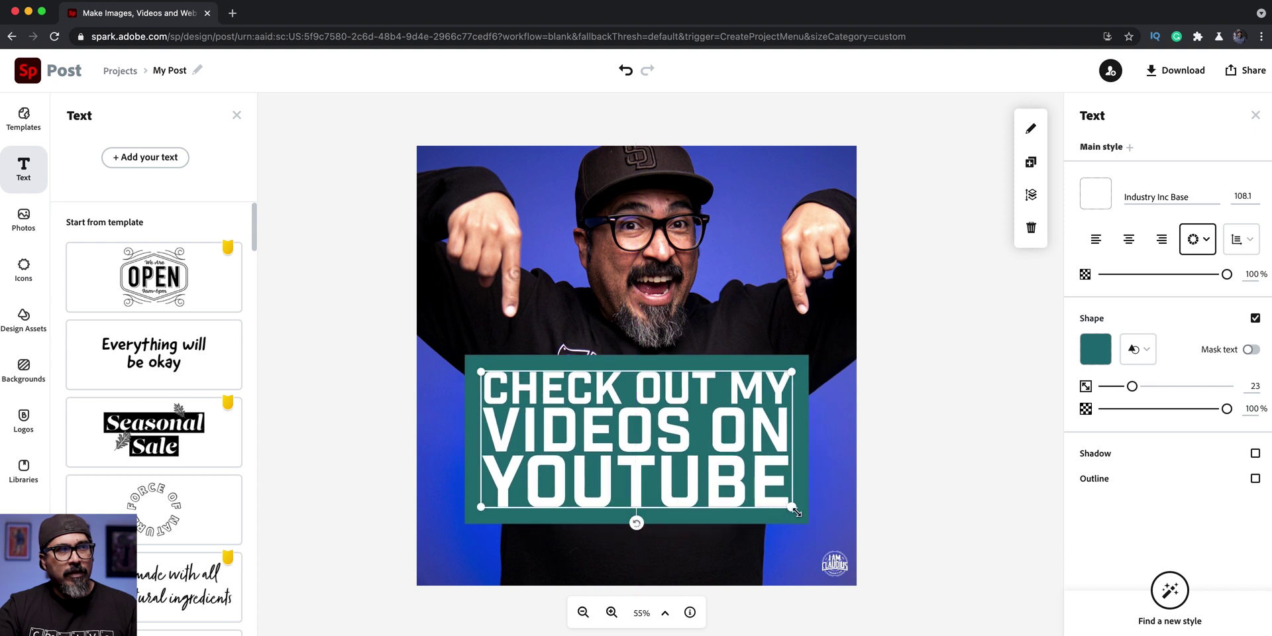
{"action": "left_click_drag", "start_coordinate": [793, 509], "coordinate": [817, 517]}
{"action": "mouse_move", "coordinate": [729, 477]}
{"action": "left_mouse_down"}
{"action": "mouse_move", "coordinate": [716, 469]}
{"action": "mouse_move", "coordinate": [714, 481]}
{"action": "left_mouse_up"}
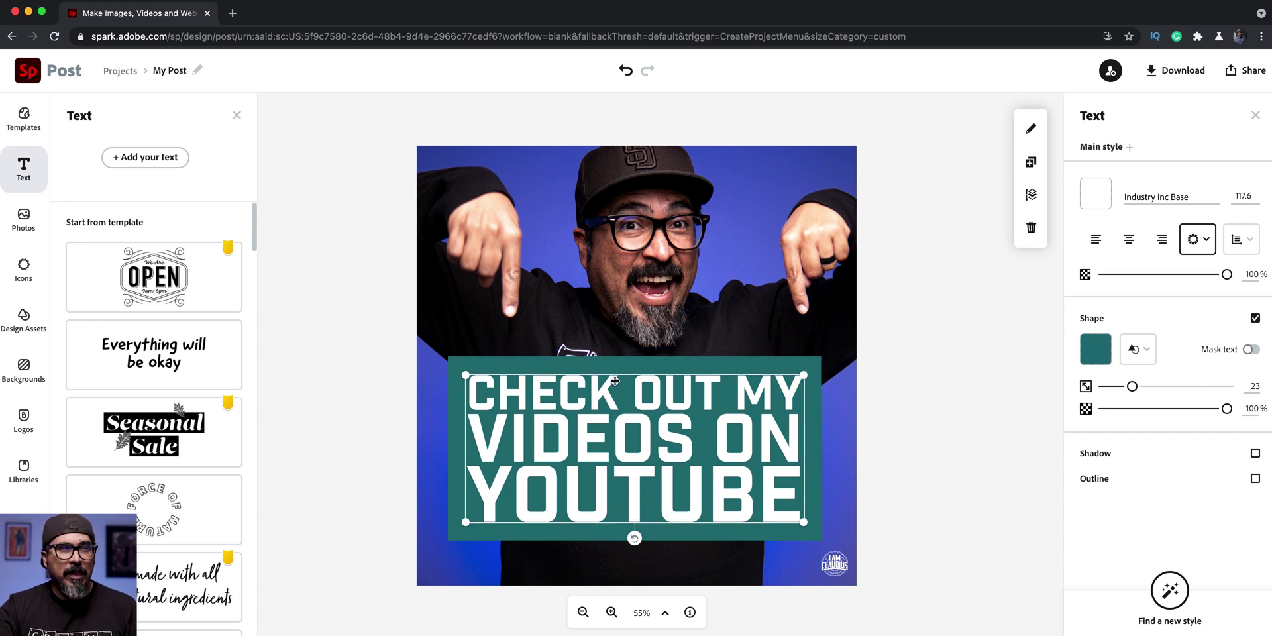
{"action": "left_click_drag", "start_coordinate": [624, 412], "coordinate": [626, 422]}
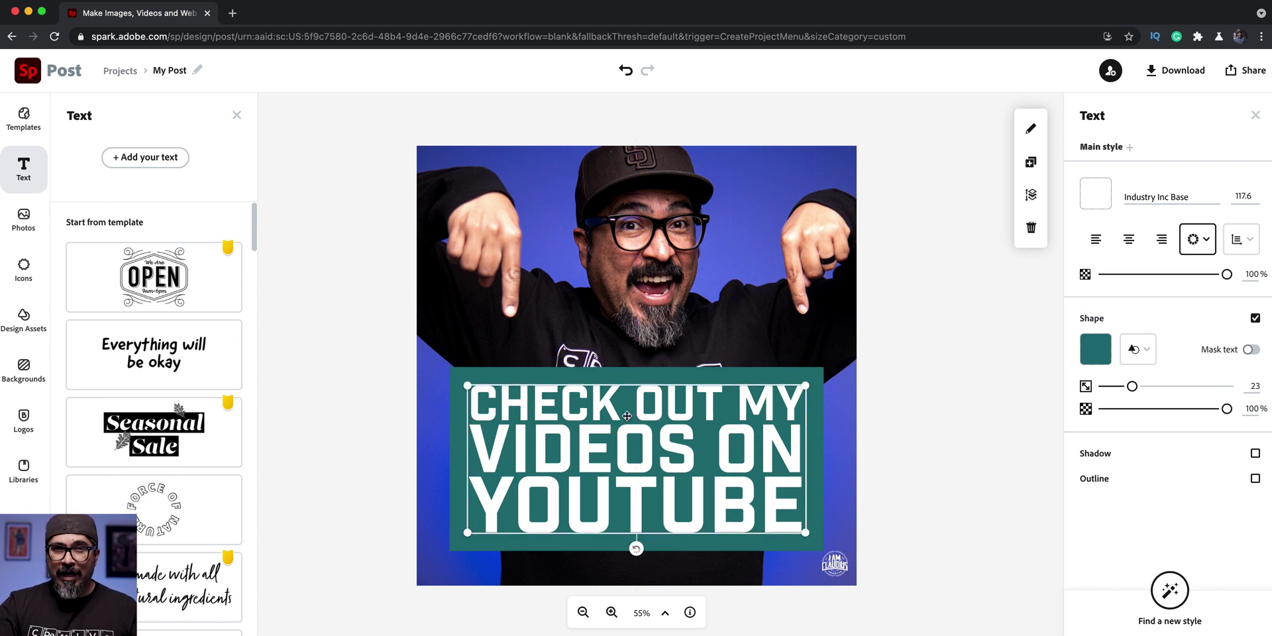
{"action": "left_click_drag", "start_coordinate": [627, 416], "coordinate": [628, 407]}
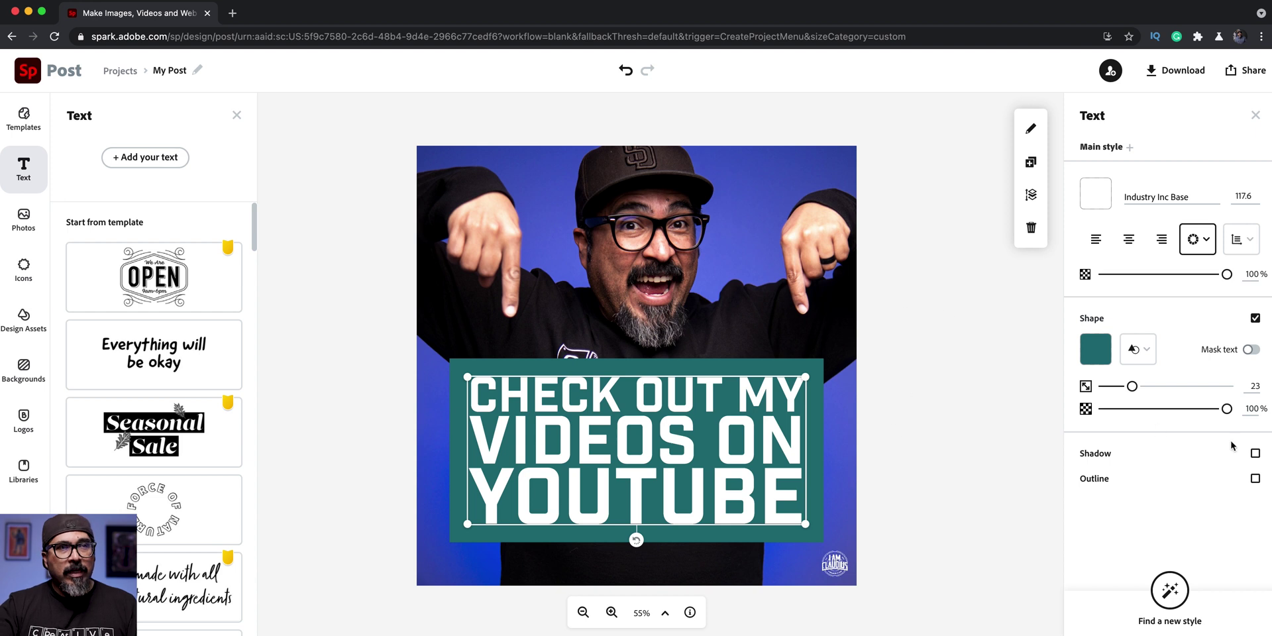
Try a shadow on the text block and turn it off again
{"action": "left_click", "coordinate": [1254, 455]}
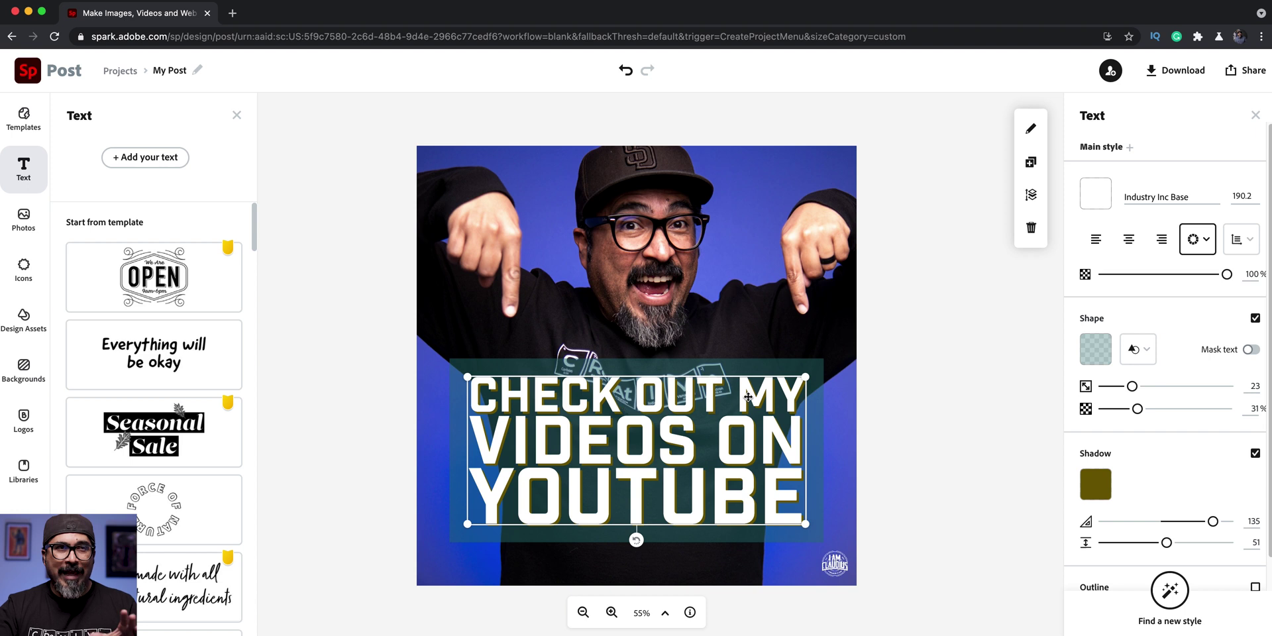
{"action": "left_click", "coordinate": [1255, 453]}
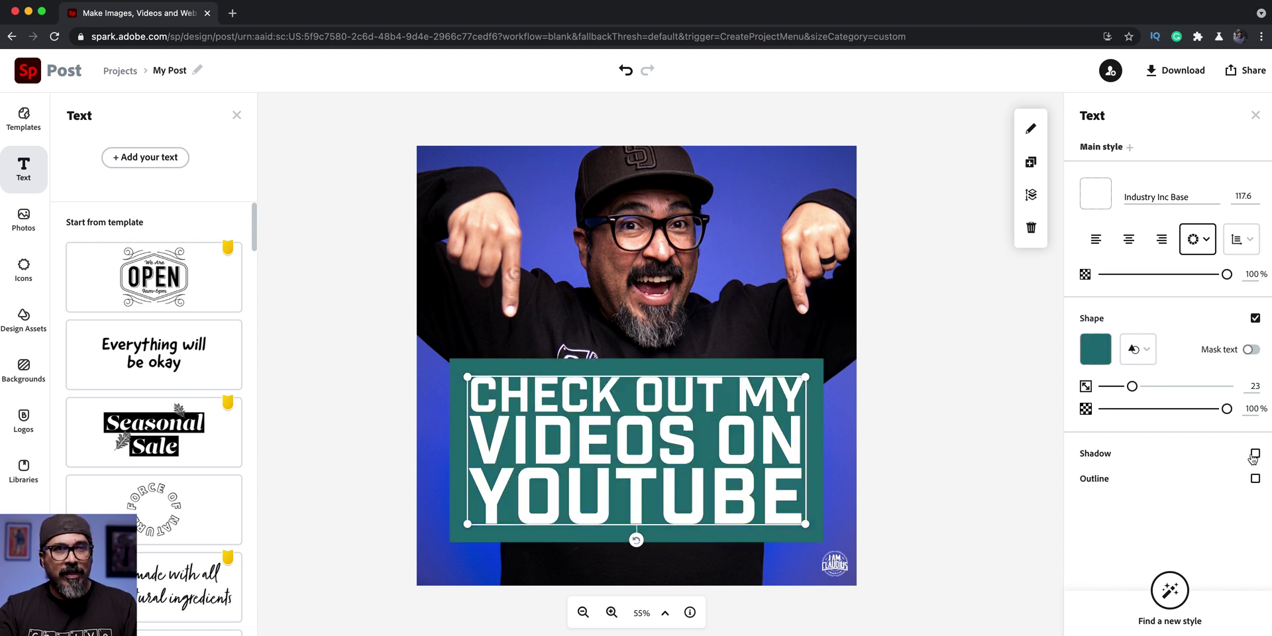
Search the icons for "rectangle", add a solid rectangle and move it over the upper-left part of the text block
{"action": "left_click", "coordinate": [46, 283]}
{"action": "type", "text": "star"}
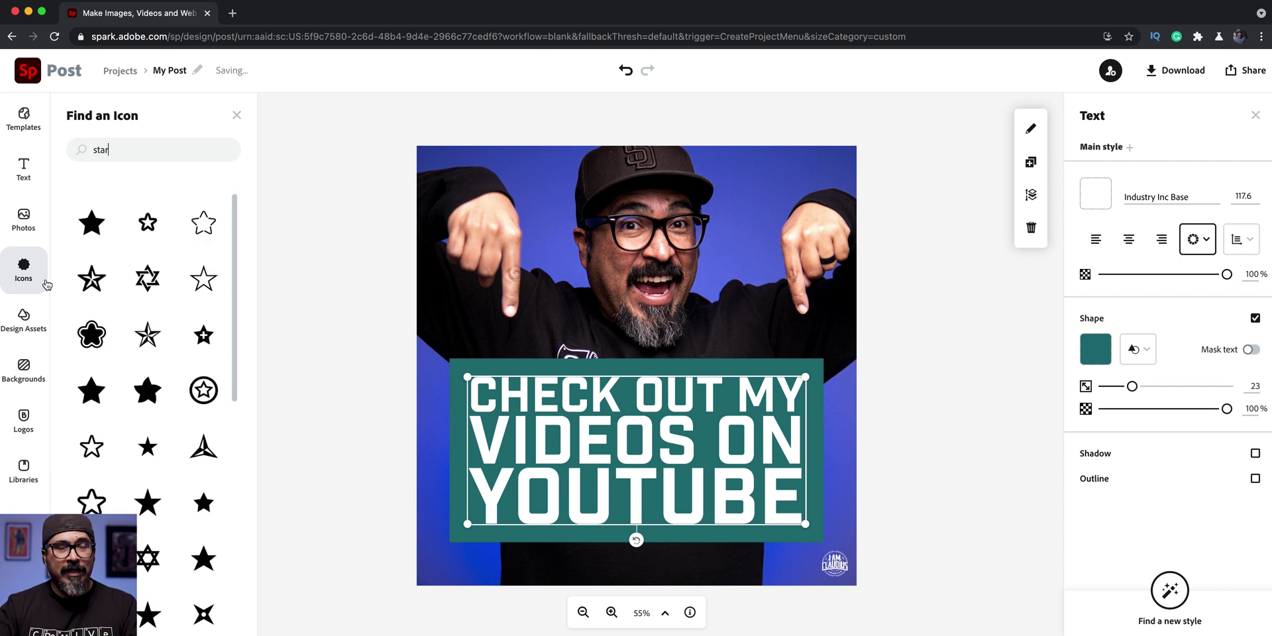
{"action": "key", "text": "BackSpace"}
{"action": "key", "text": "BackSpace"}
{"action": "key", "text": "BackSpace"}
{"action": "type", "text": "rectangle"}
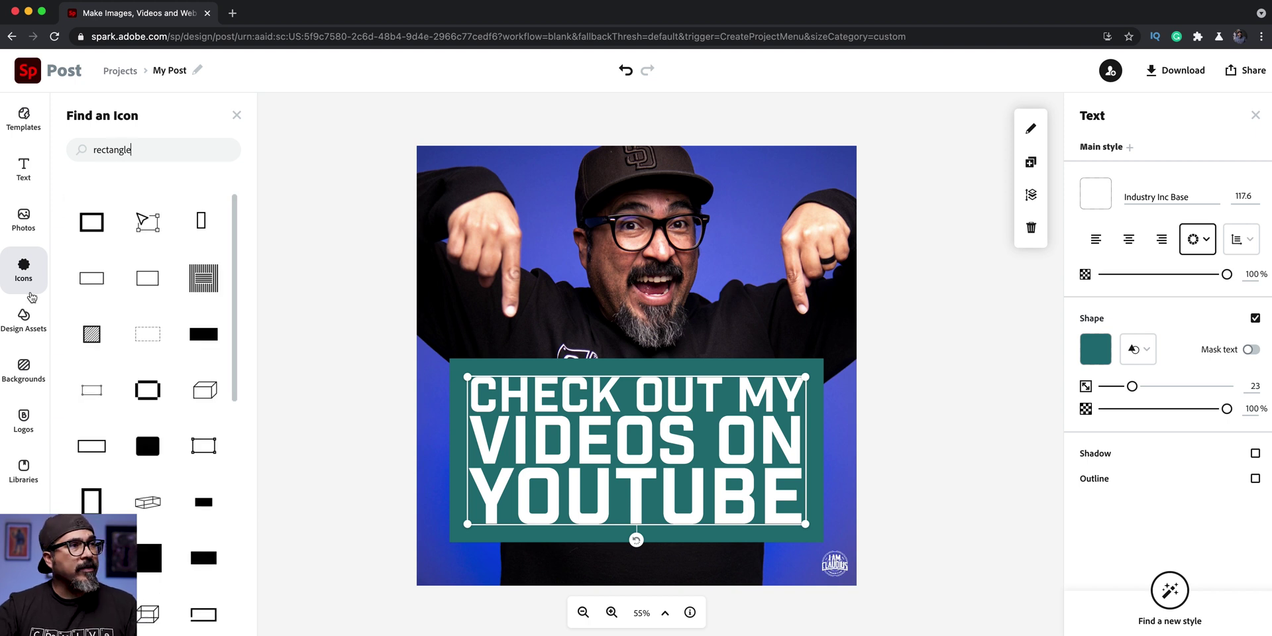
{"action": "left_click", "coordinate": [189, 567]}
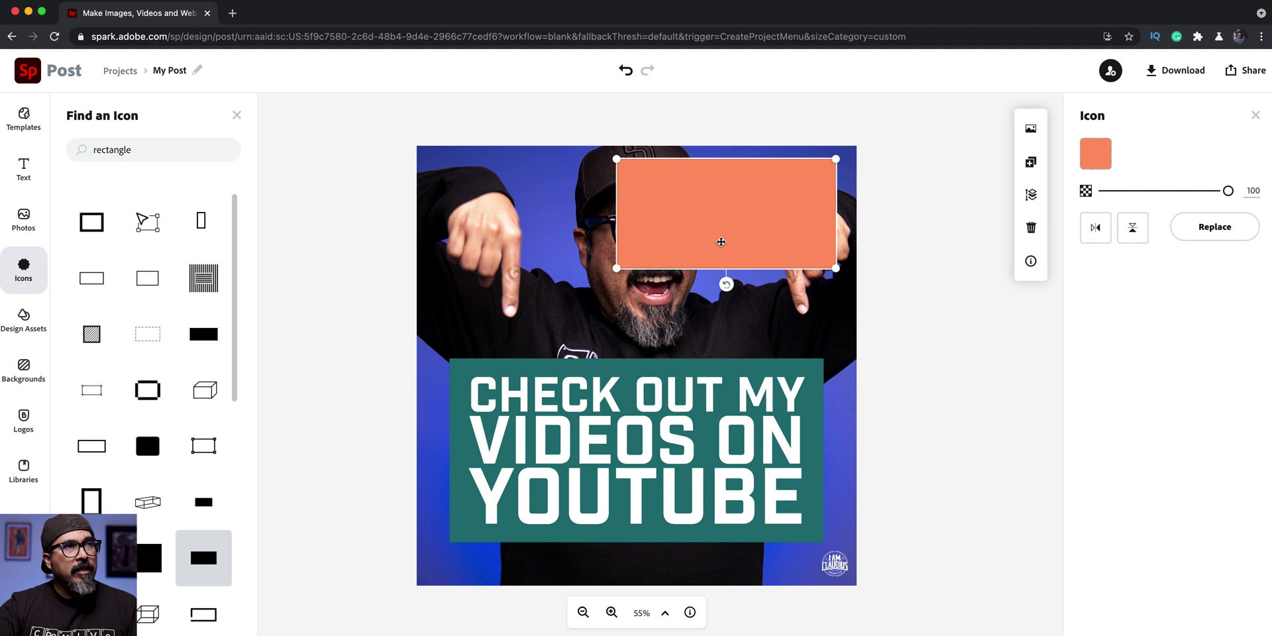
{"action": "left_click_drag", "start_coordinate": [696, 255], "coordinate": [564, 436]}
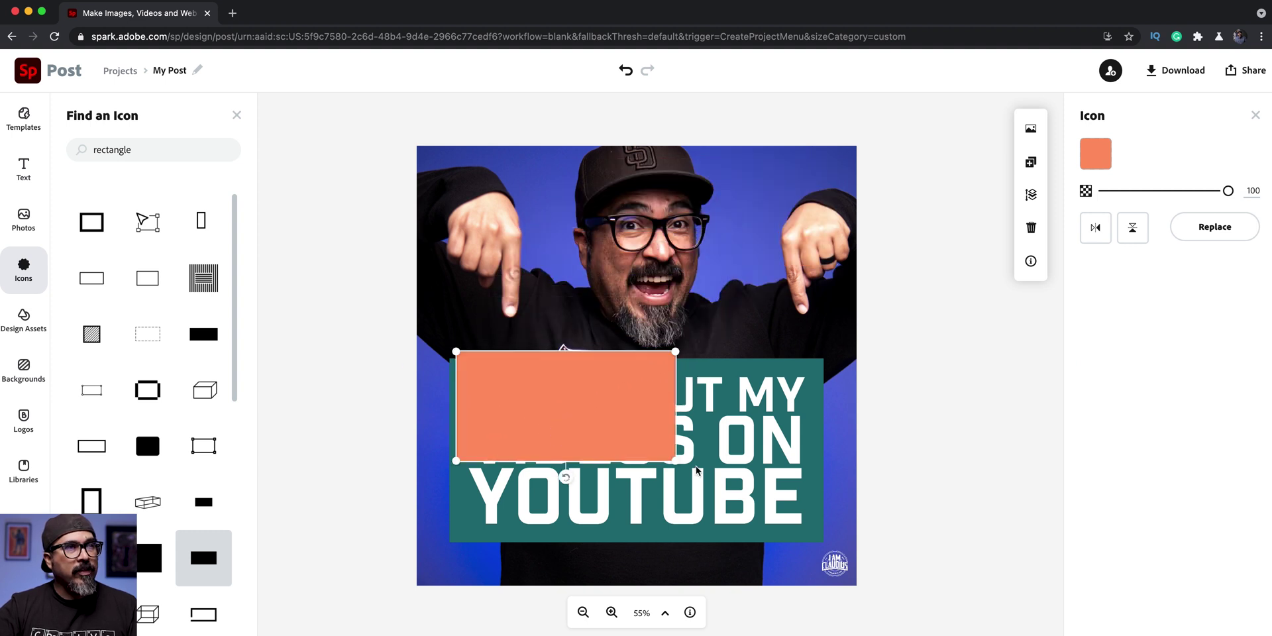
Enlarge the orange rectangle to match the green text box and offset it slightly down and to the right of it
{"action": "mouse_move", "coordinate": [674, 461]}
{"action": "left_mouse_down"}
{"action": "mouse_move", "coordinate": [778, 533]}
{"action": "mouse_move", "coordinate": [673, 463]}
{"action": "mouse_move", "coordinate": [675, 475]}
{"action": "left_mouse_up"}
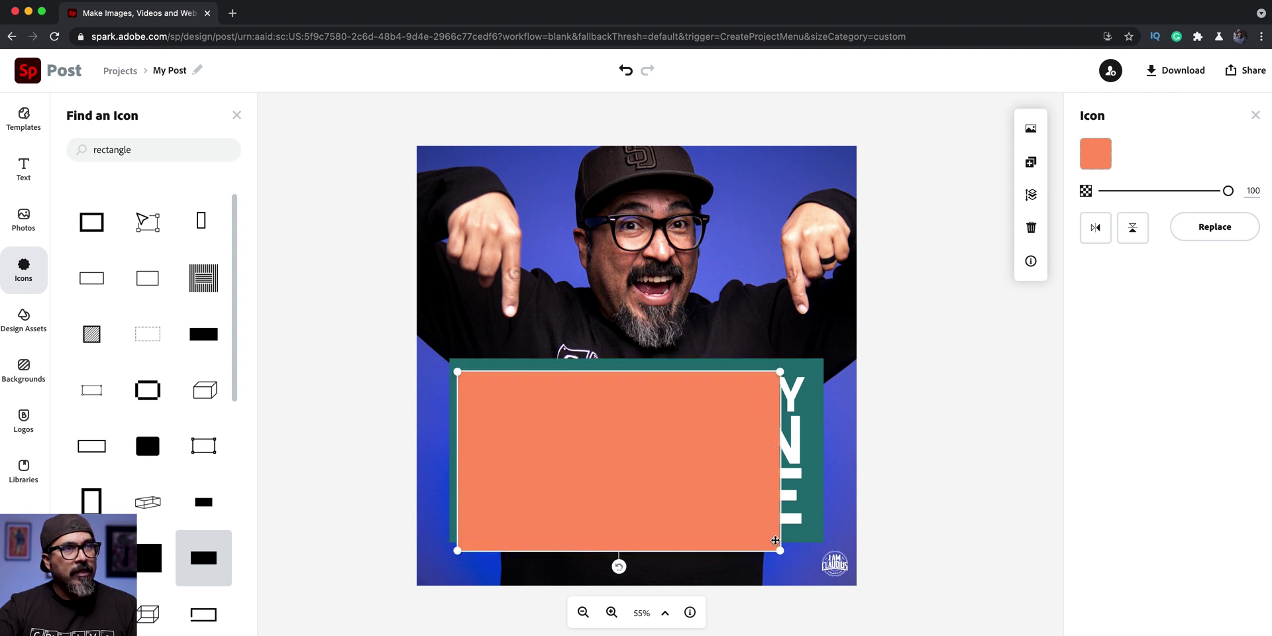
{"action": "left_click_drag", "start_coordinate": [777, 550], "coordinate": [827, 553]}
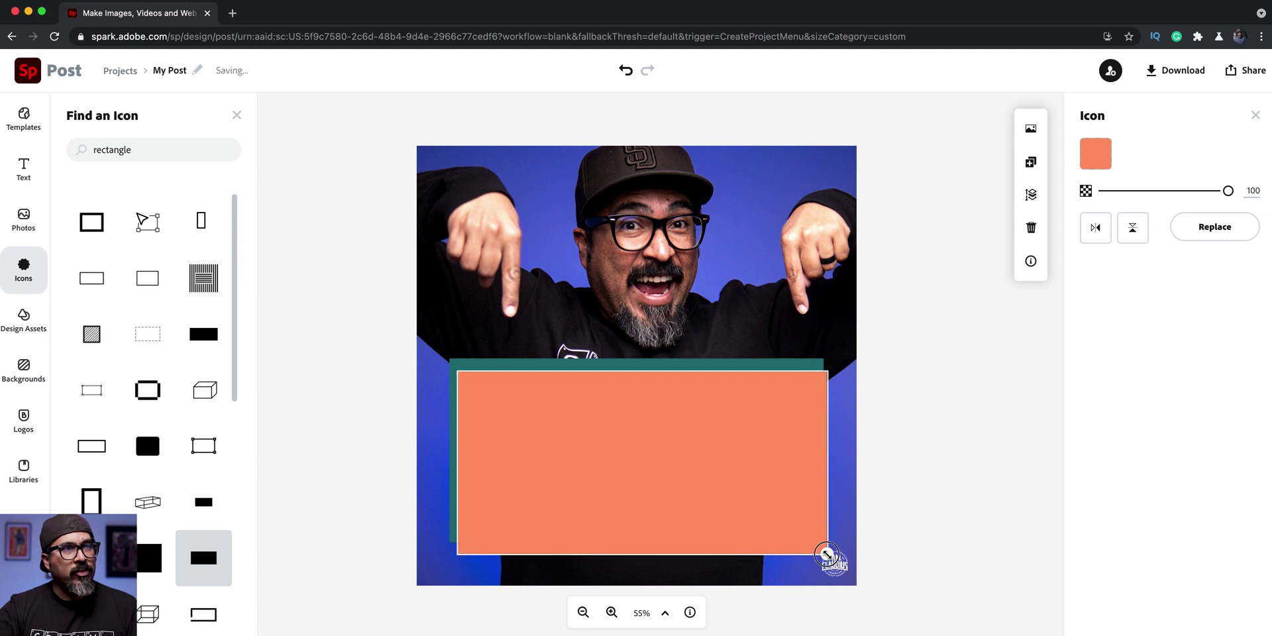
{"action": "left_click_drag", "start_coordinate": [758, 485], "coordinate": [759, 485]}
{"action": "left_click_drag", "start_coordinate": [819, 540], "coordinate": [824, 543]}
{"action": "left_click_drag", "start_coordinate": [680, 428], "coordinate": [682, 429]}
{"action": "key", "text": "Right"}
{"action": "key", "text": "Right"}
{"action": "key", "text": "Right"}
{"action": "left_click_drag", "start_coordinate": [682, 427], "coordinate": [683, 425]}
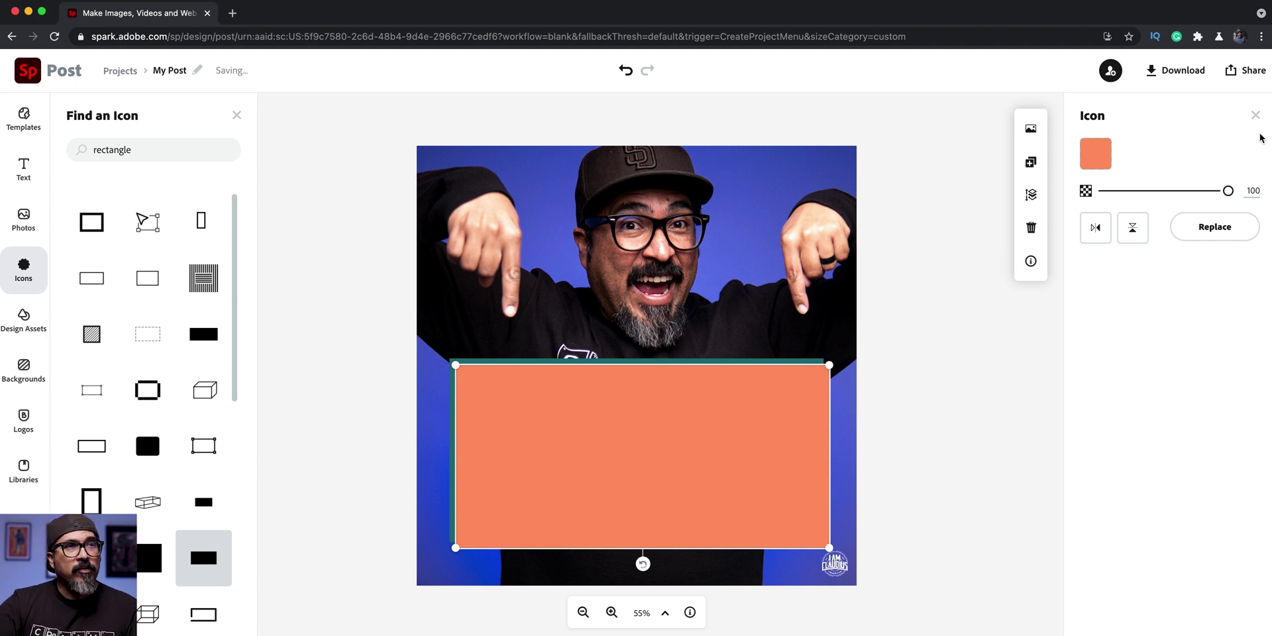
Recolor the rectangle white (#FFFFFF) and send it behind the text block as a drop-shadow shape
{"action": "left_click", "coordinate": [1096, 155]}
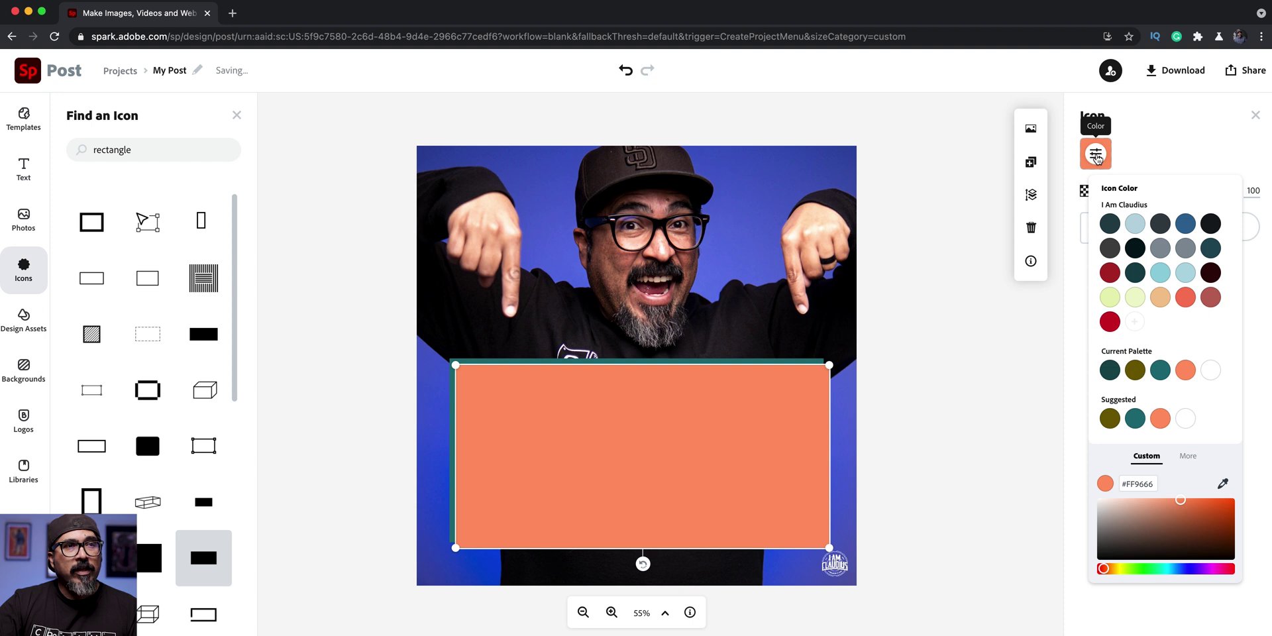
{"action": "left_click", "coordinate": [1216, 374]}
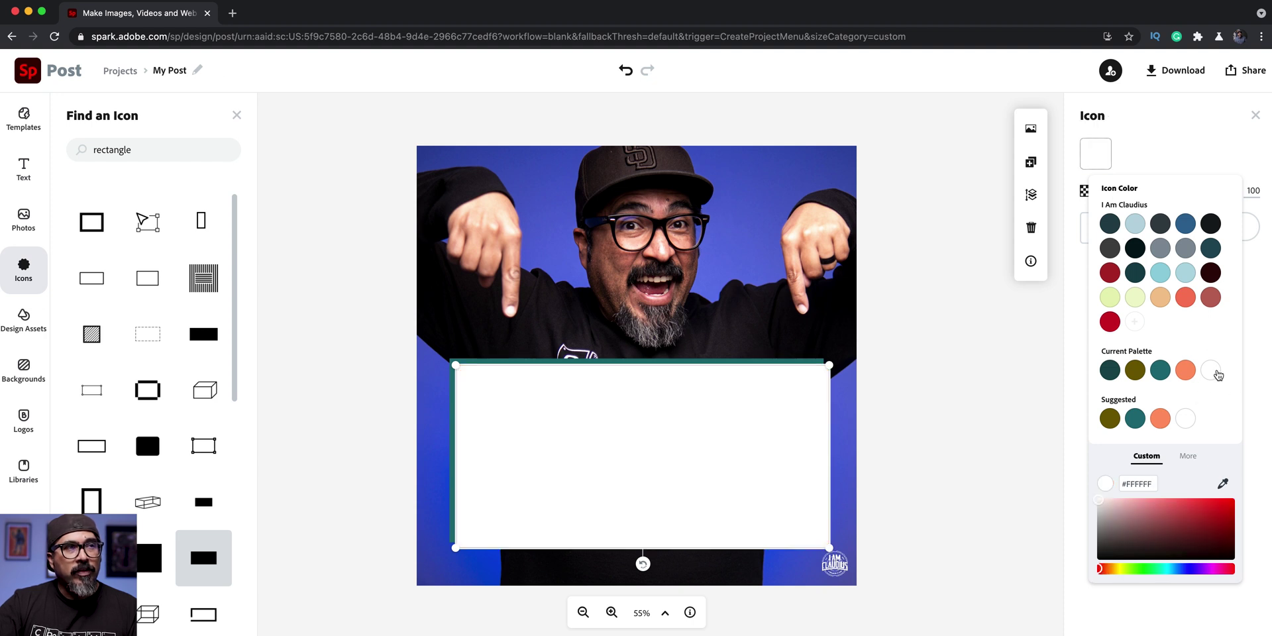
{"action": "left_click", "coordinate": [1030, 196]}
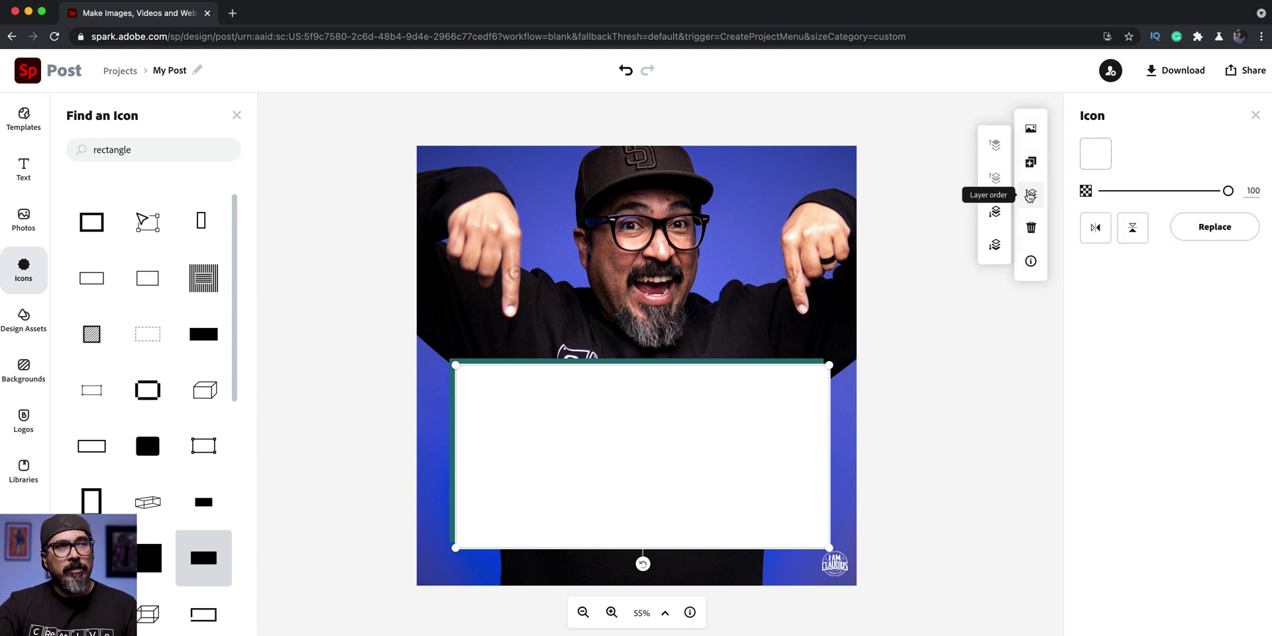
{"action": "left_click", "coordinate": [995, 245]}
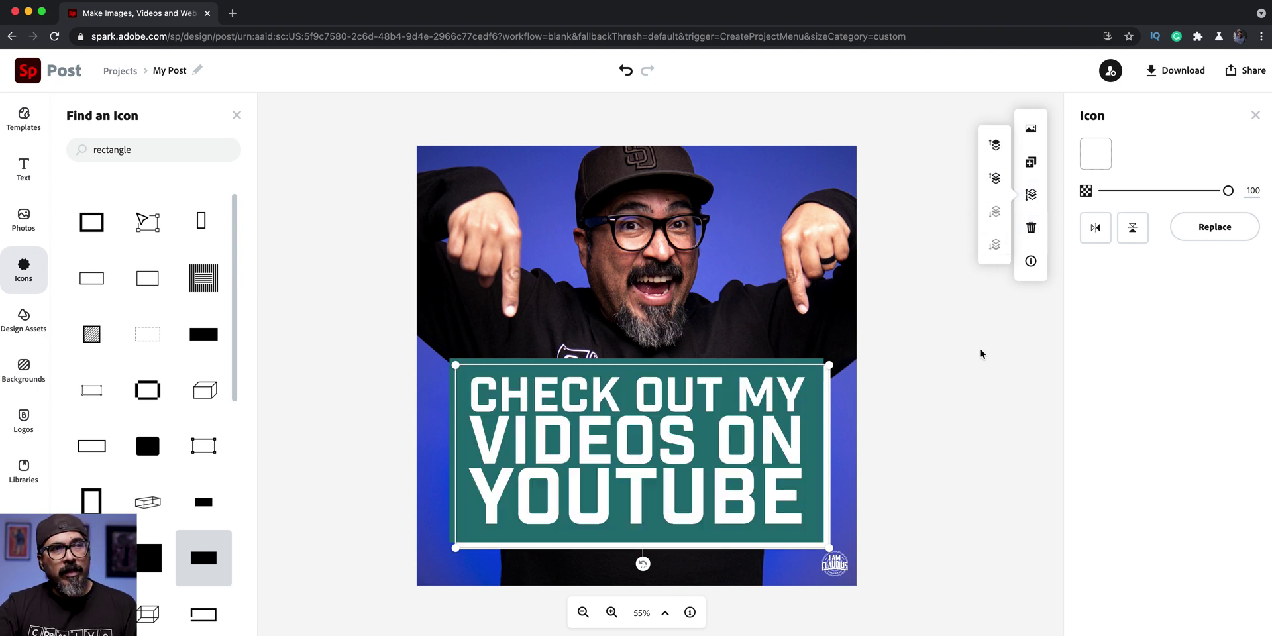
{"action": "left_click", "coordinate": [890, 337]}
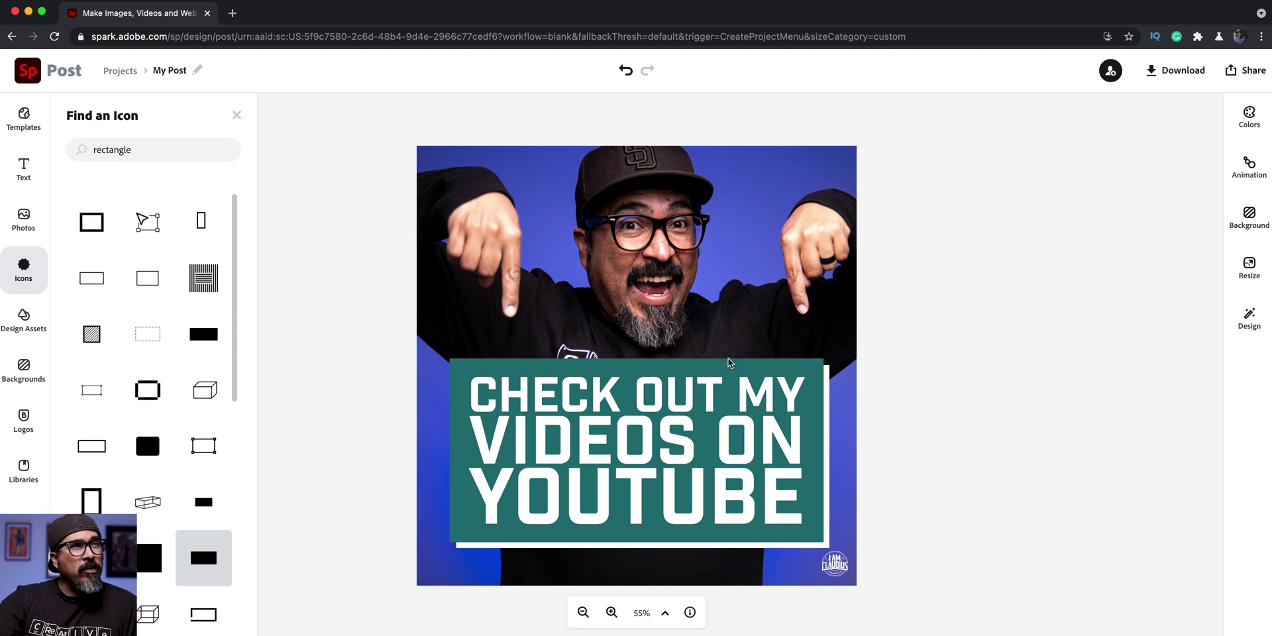
{"action": "left_click", "coordinate": [236, 115]}
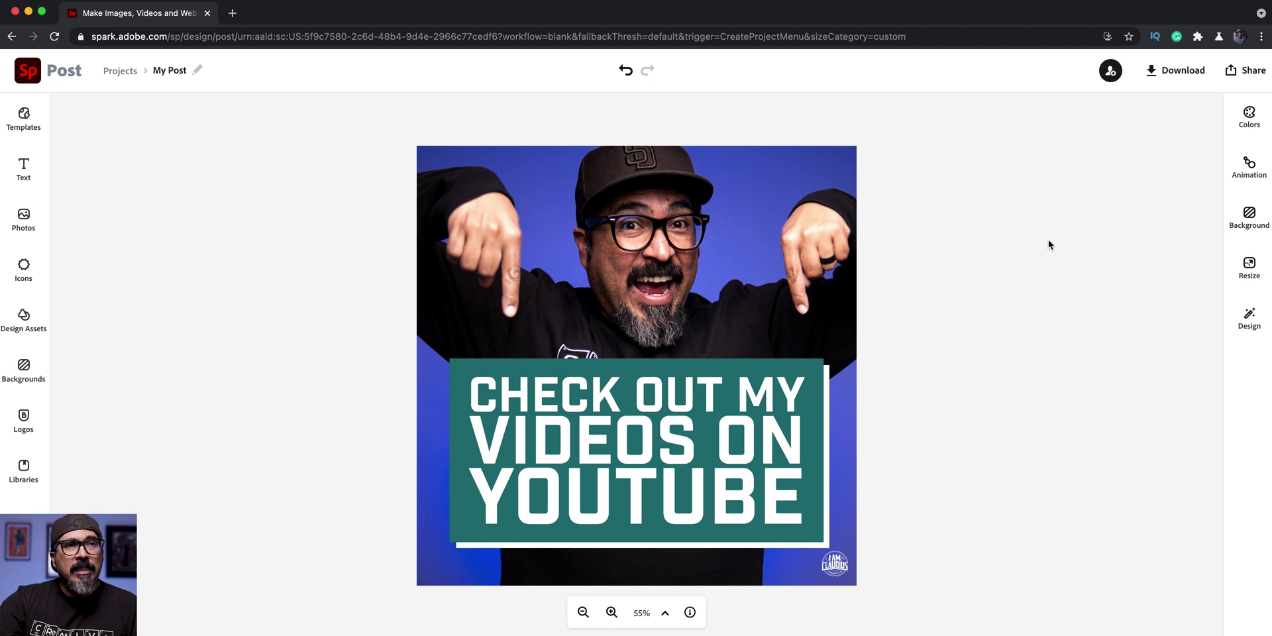
Preview the Dynamic text animation, and apply the Typewriter animation instead
{"action": "left_click", "coordinate": [1249, 173]}
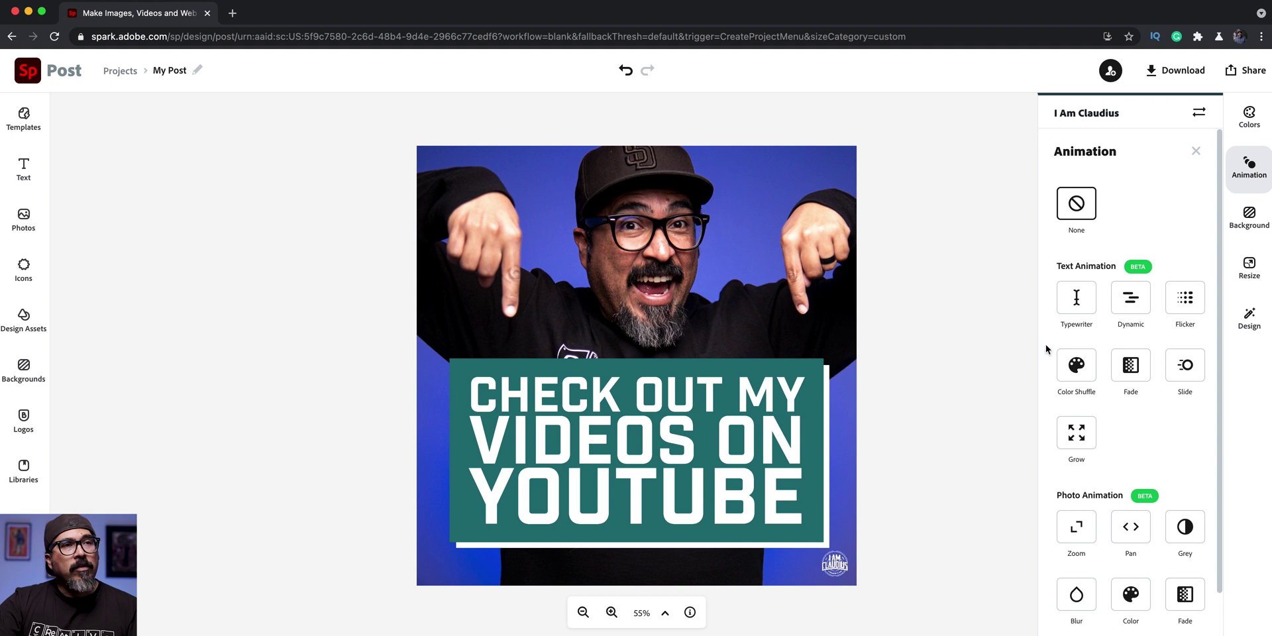
{"action": "left_click", "coordinate": [1119, 308]}
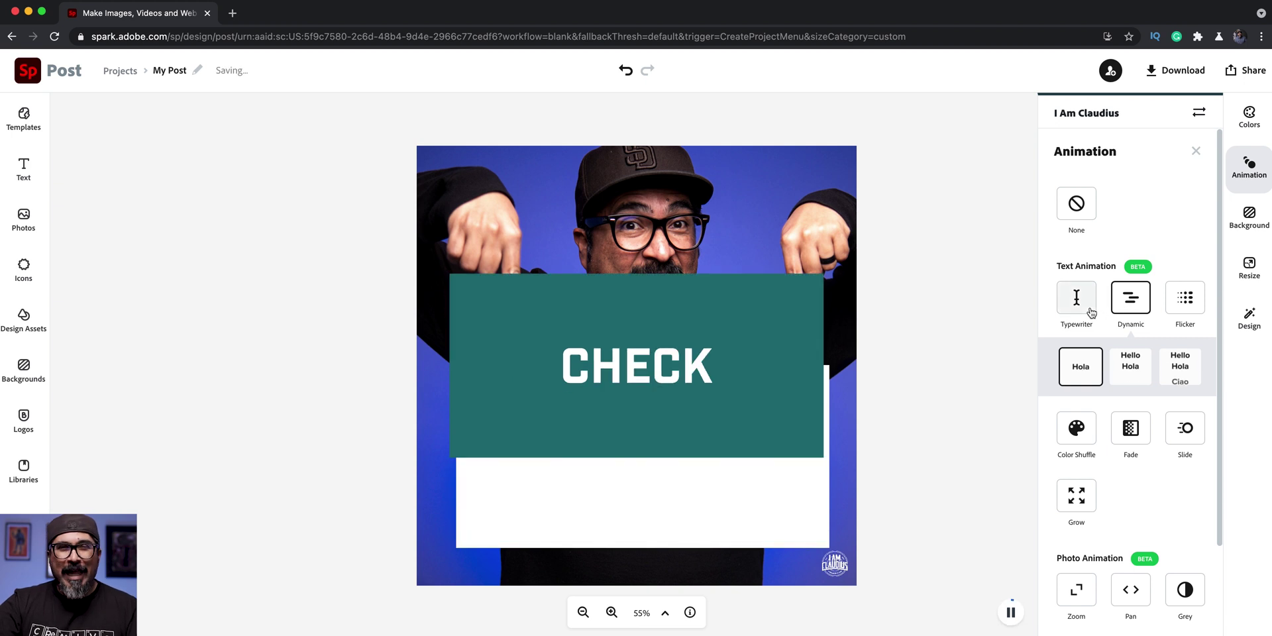
{"action": "left_click", "coordinate": [1079, 306]}
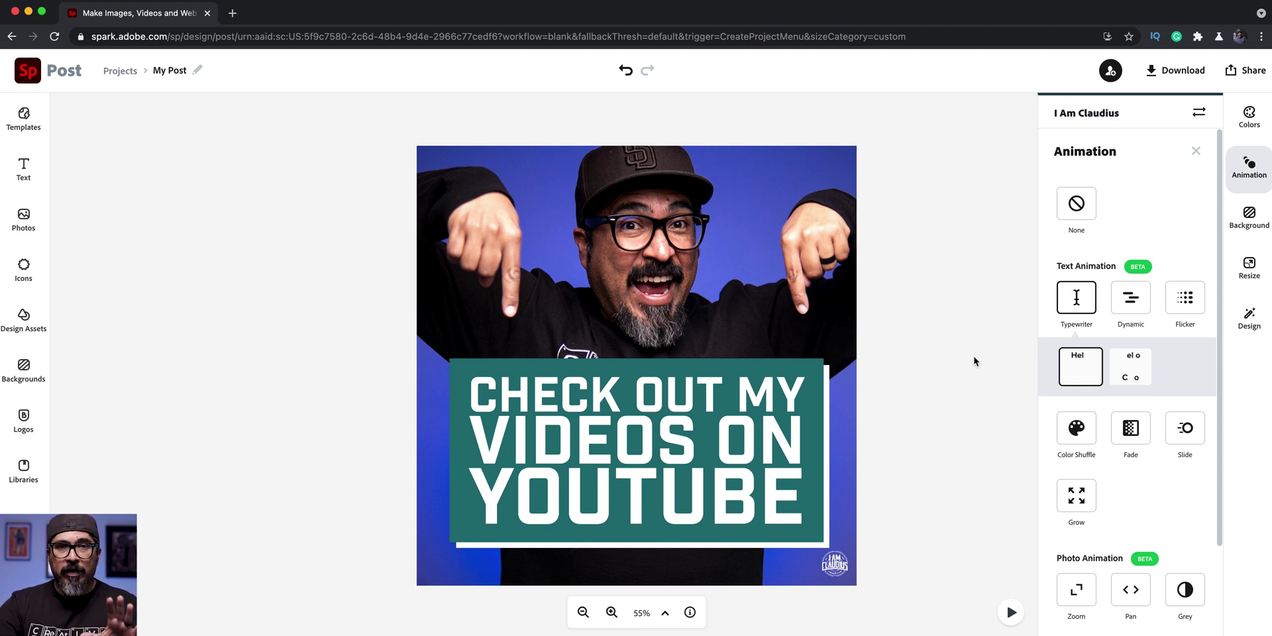
Download the square post as a PNG
{"action": "left_click", "coordinate": [1164, 66]}
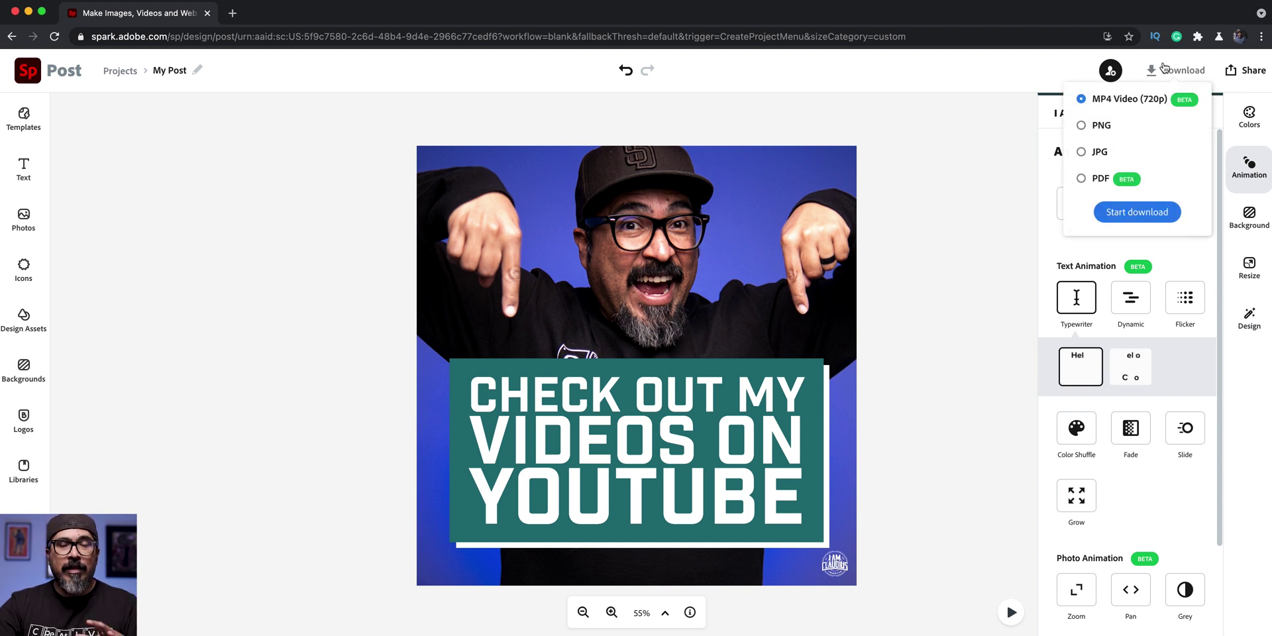
{"action": "left_click", "coordinate": [1083, 132]}
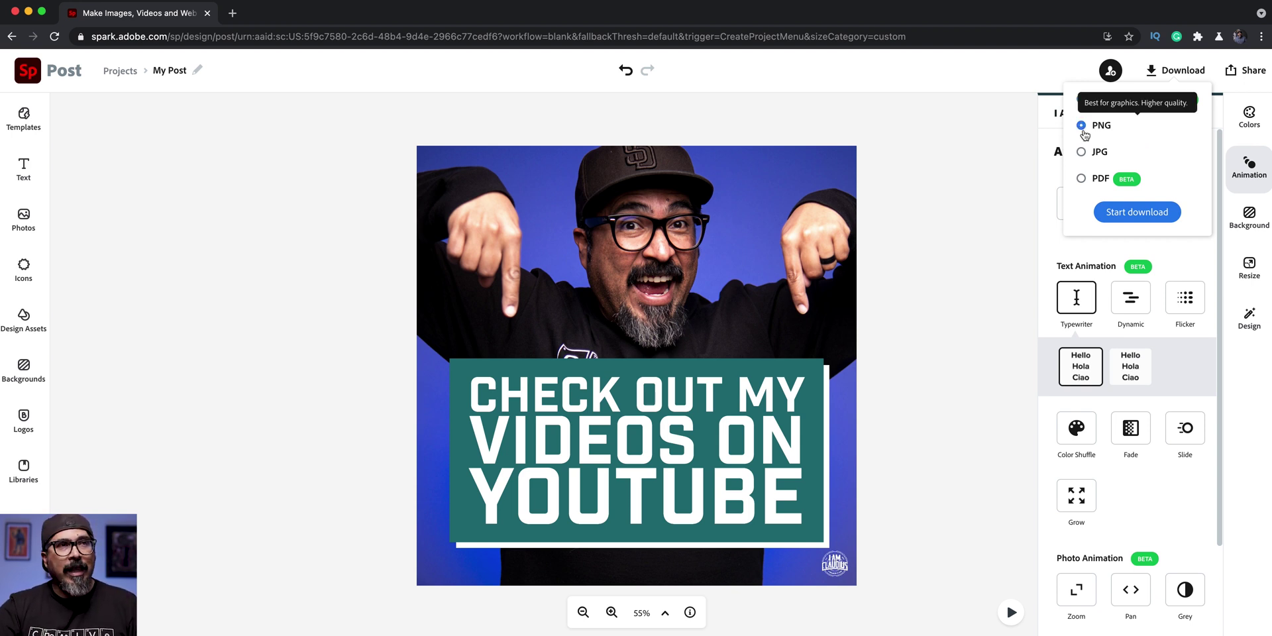
{"action": "left_click", "coordinate": [1113, 224]}
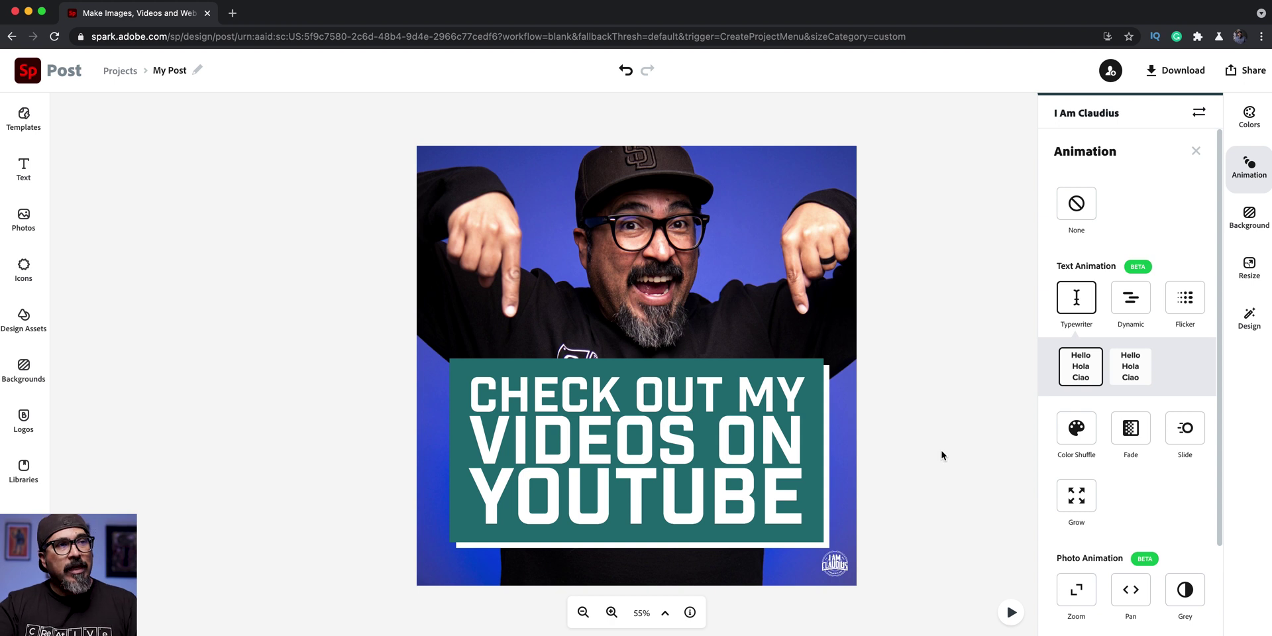
Group the YouTube text block with the white rectangle behind it
{"action": "left_click_drag", "start_coordinate": [941, 376], "coordinate": [740, 469]}
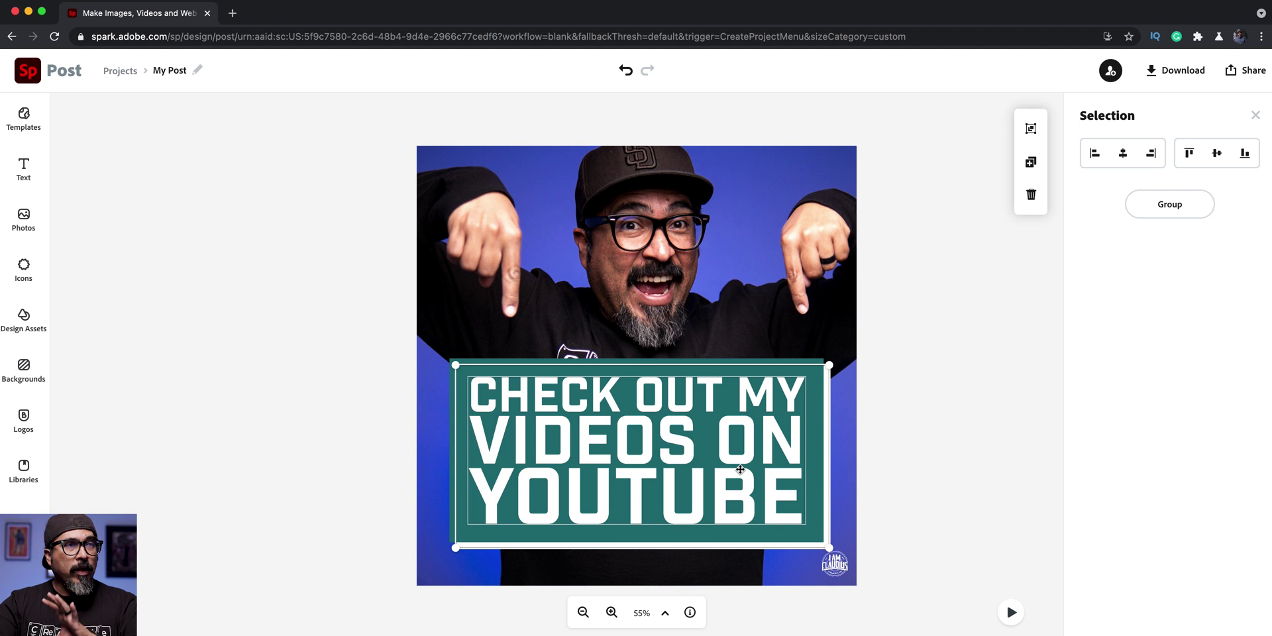
{"action": "left_click", "coordinate": [1151, 202]}
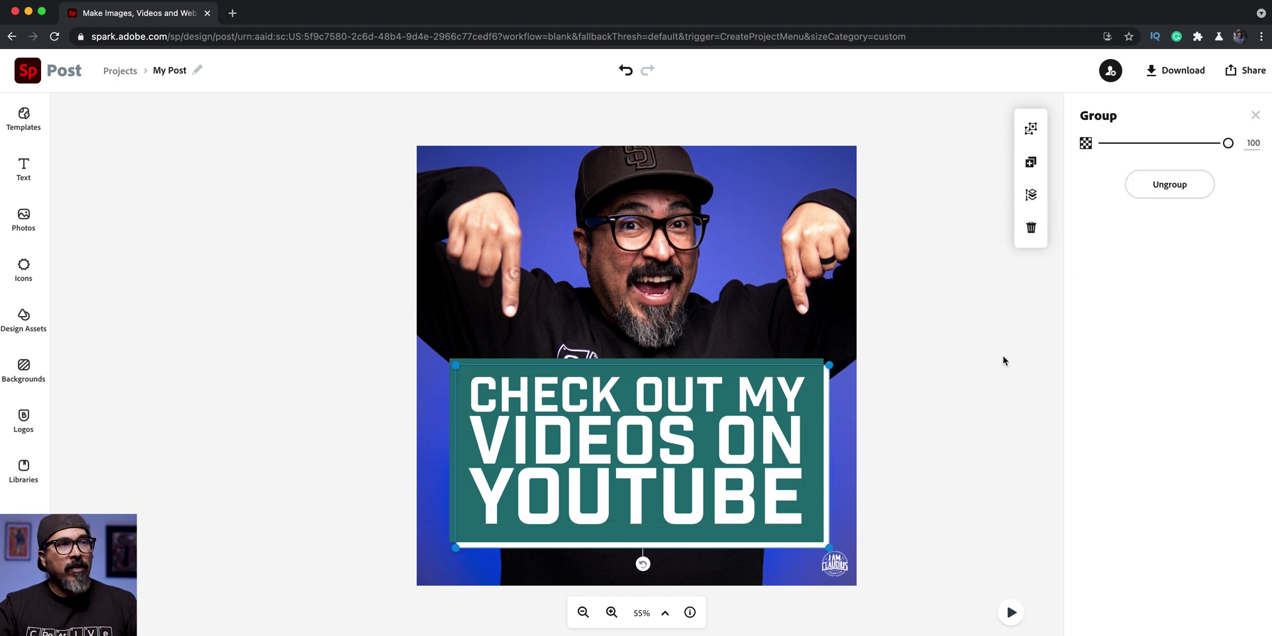
{"action": "left_click", "coordinate": [1004, 360]}
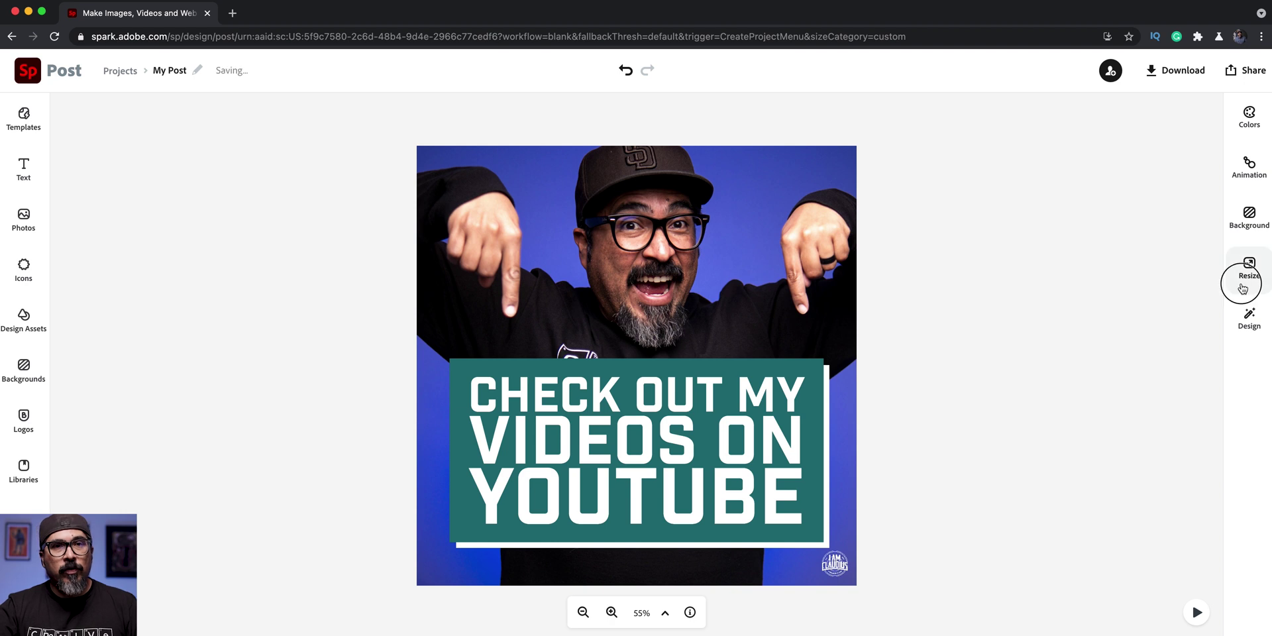
Resize the post to the Twitter format and nudge the logo closer to the canvas's right edge
{"action": "left_click", "coordinate": [1247, 270]}
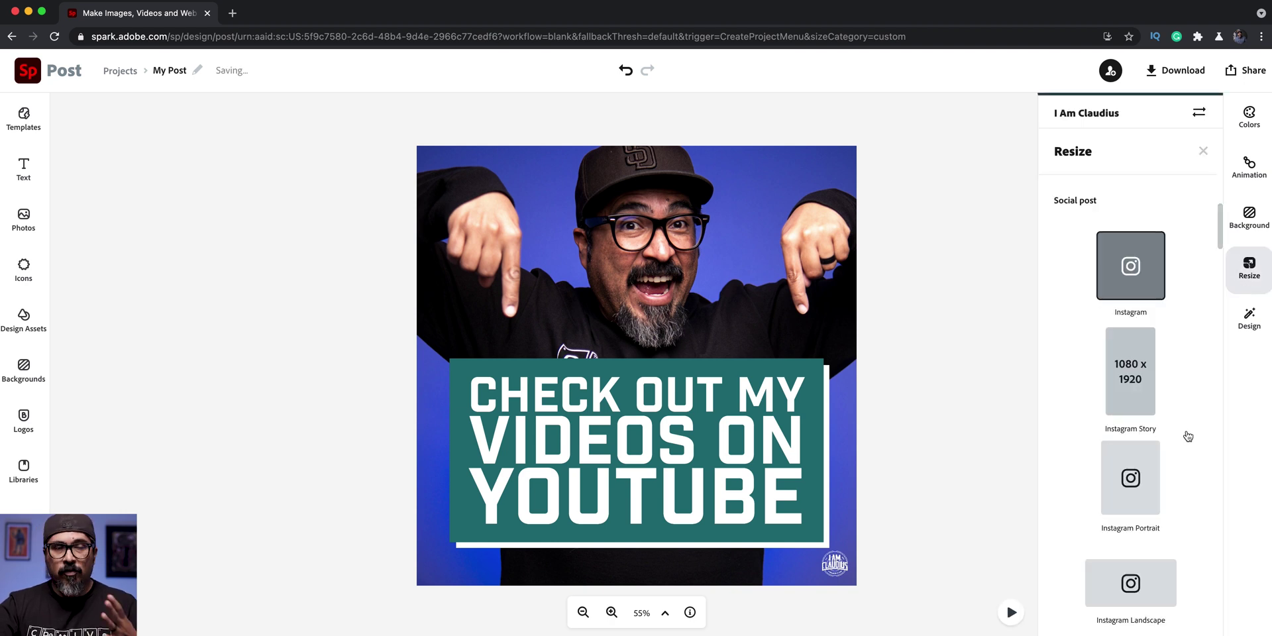
{"action": "scroll", "coordinate": [1188, 436], "scroll_direction": "down", "scroll_amount": 1}
{"action": "scroll", "coordinate": [1188, 436], "scroll_direction": "down", "scroll_amount": 6}
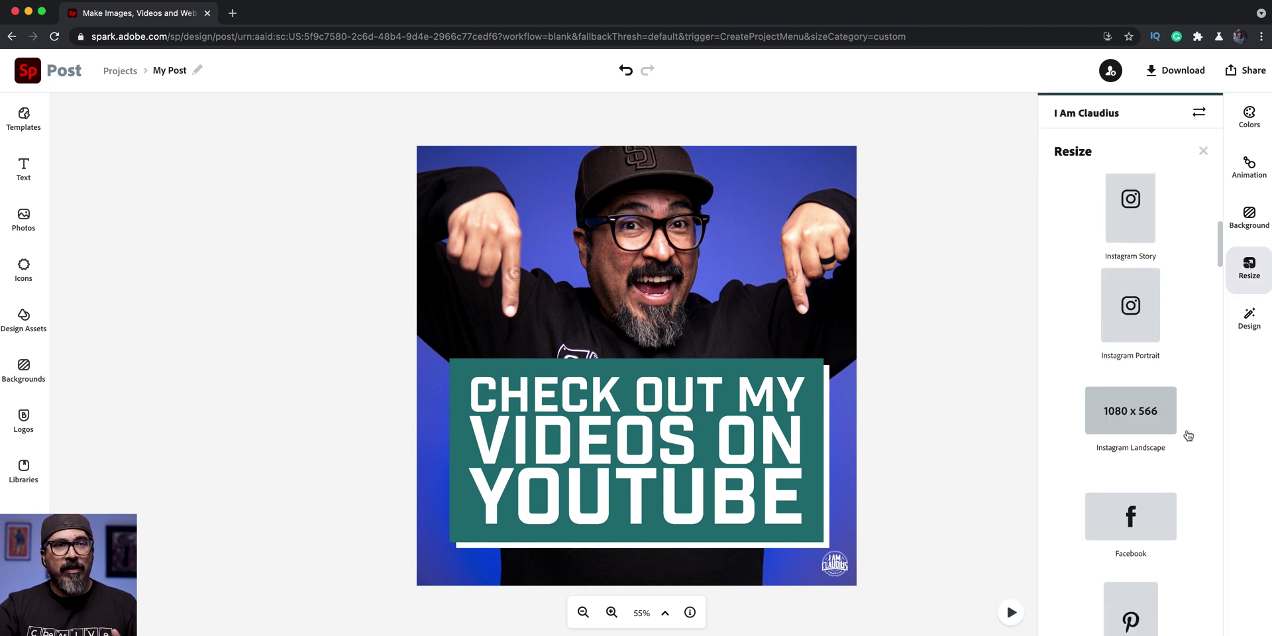
{"action": "scroll", "coordinate": [1188, 436], "scroll_direction": "down", "scroll_amount": 7}
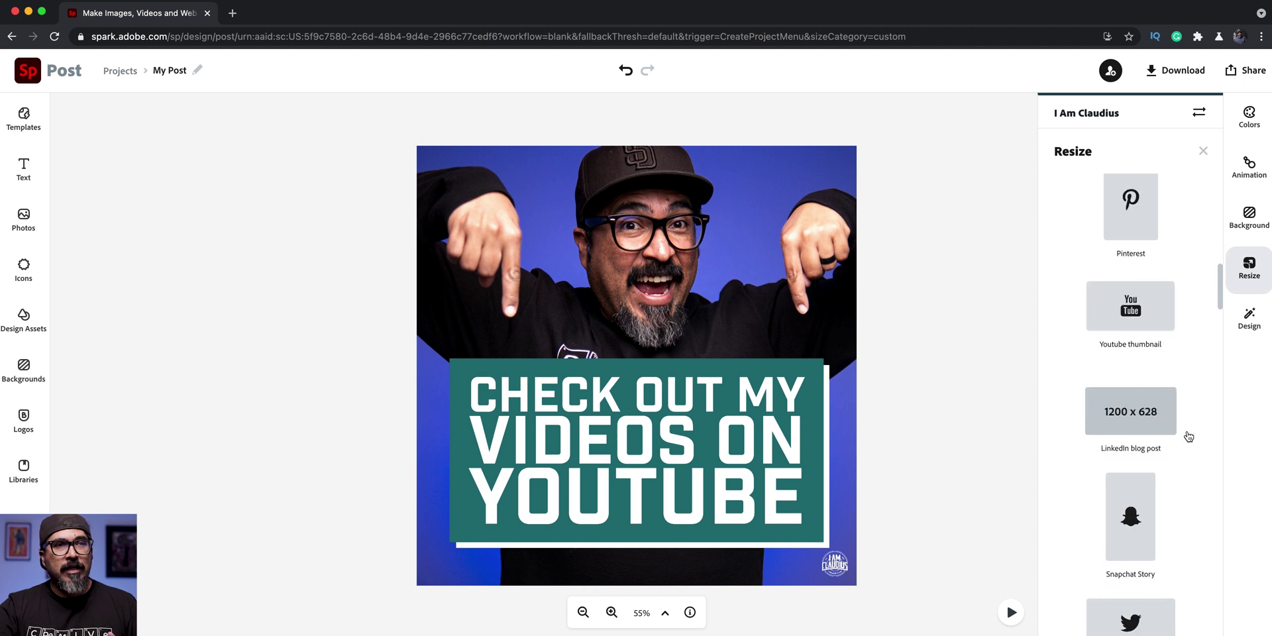
{"action": "left_click", "coordinate": [1148, 450]}
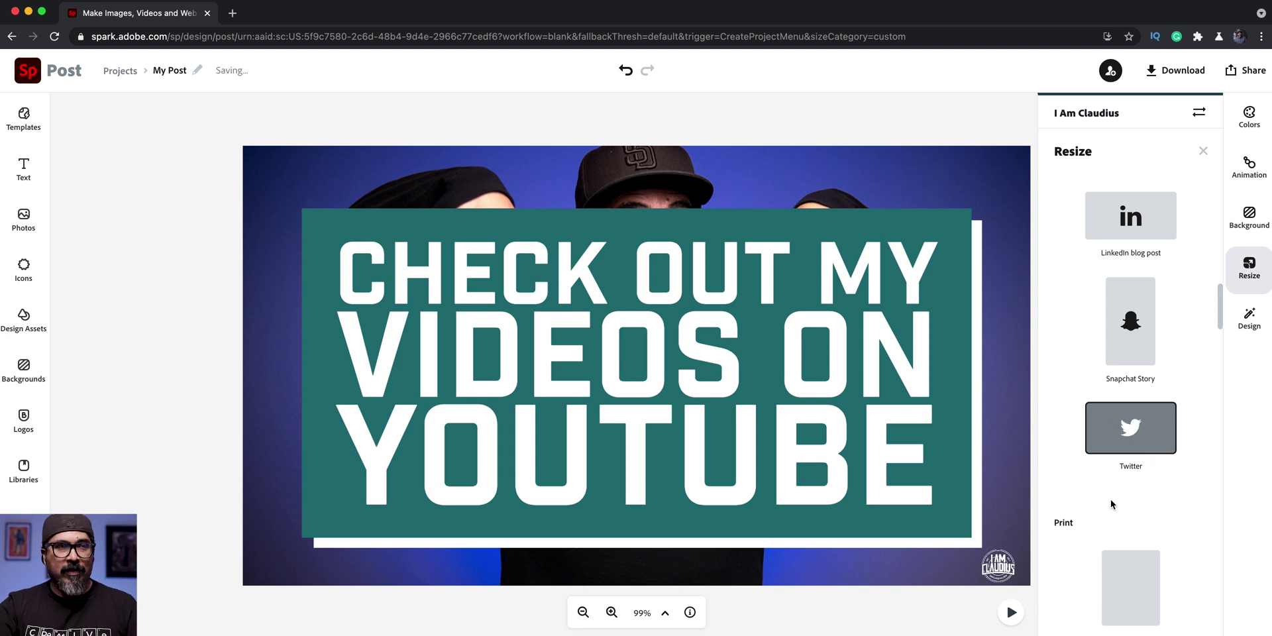
{"action": "left_click", "coordinate": [997, 566]}
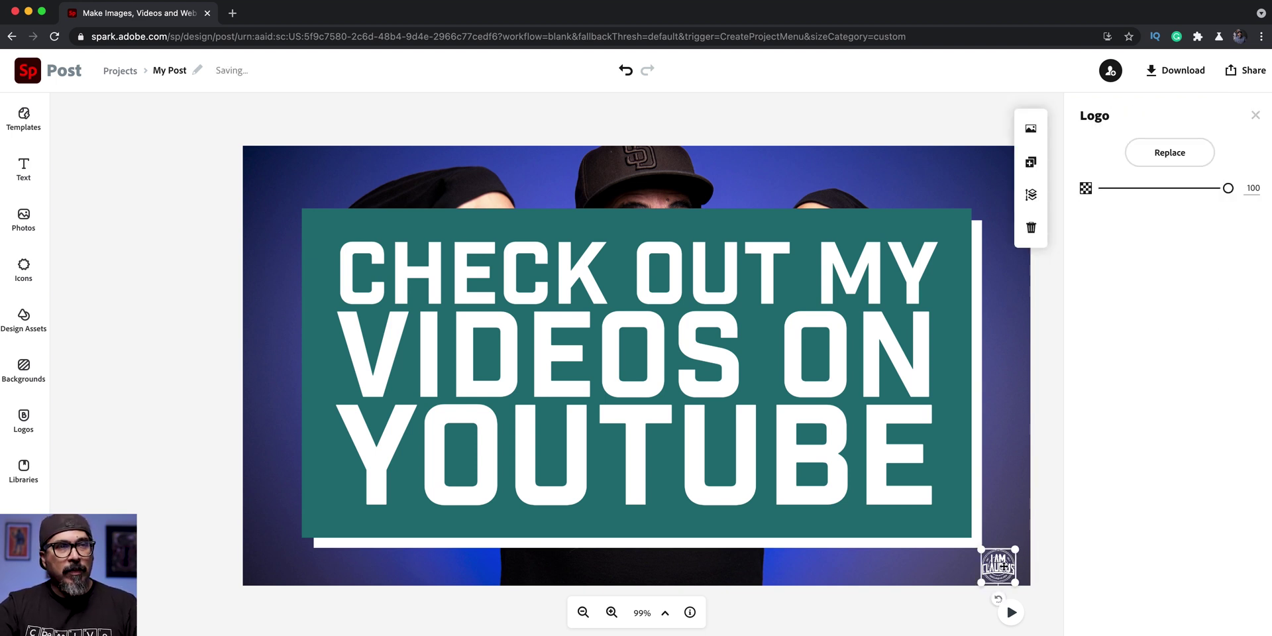
{"action": "left_click_drag", "start_coordinate": [987, 556], "coordinate": [994, 552]}
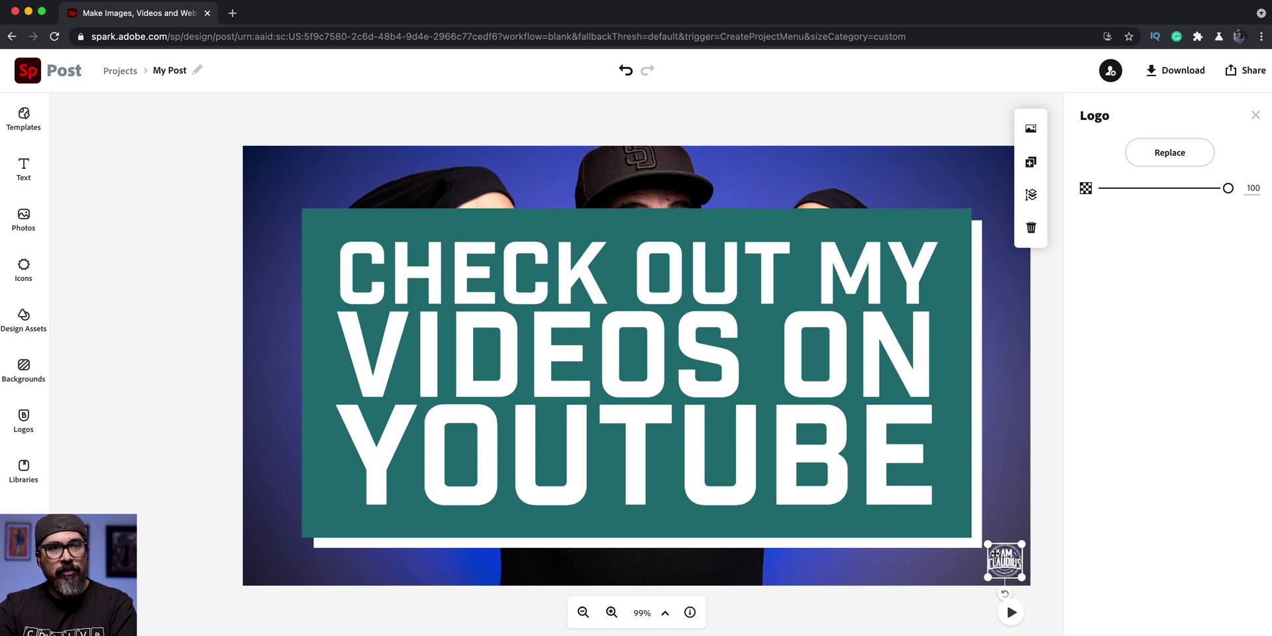
Shrink the text group to about half the canvas width and center it beneath the pointing hands
{"action": "left_click", "coordinate": [855, 468]}
{"action": "left_click_drag", "start_coordinate": [982, 547], "coordinate": [761, 435]}
{"action": "left_click_drag", "start_coordinate": [694, 375], "coordinate": [768, 499]}
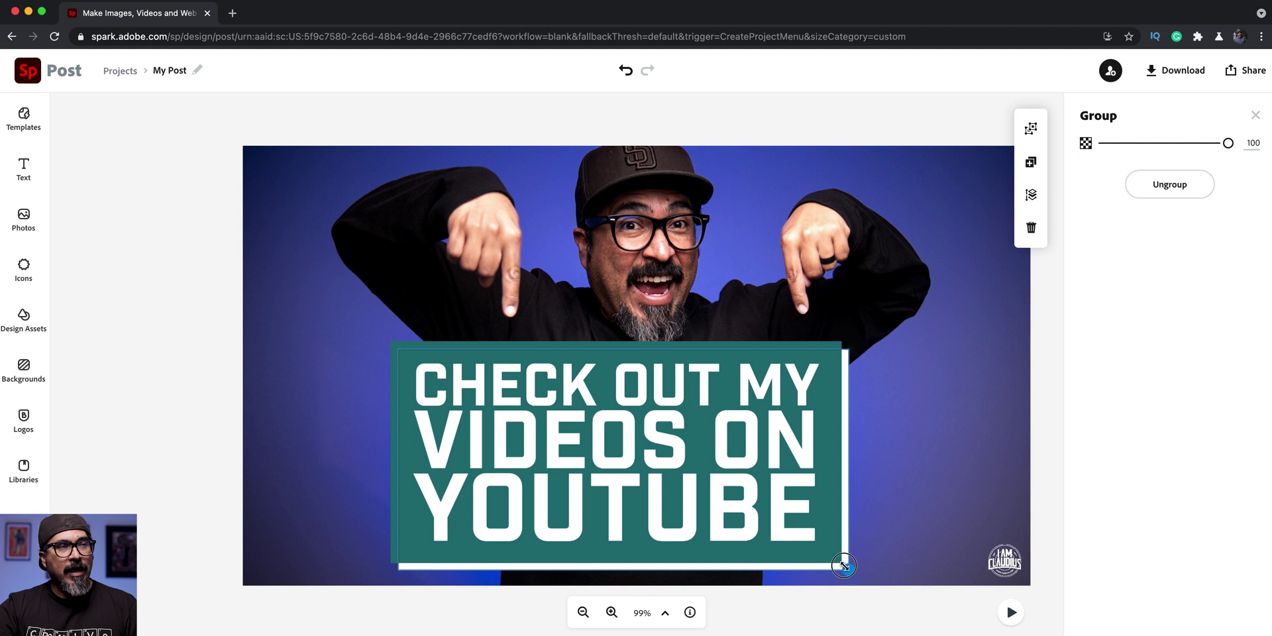
{"action": "left_click_drag", "start_coordinate": [848, 568], "coordinate": [832, 560]}
{"action": "left_click_drag", "start_coordinate": [761, 505], "coordinate": [773, 516]}
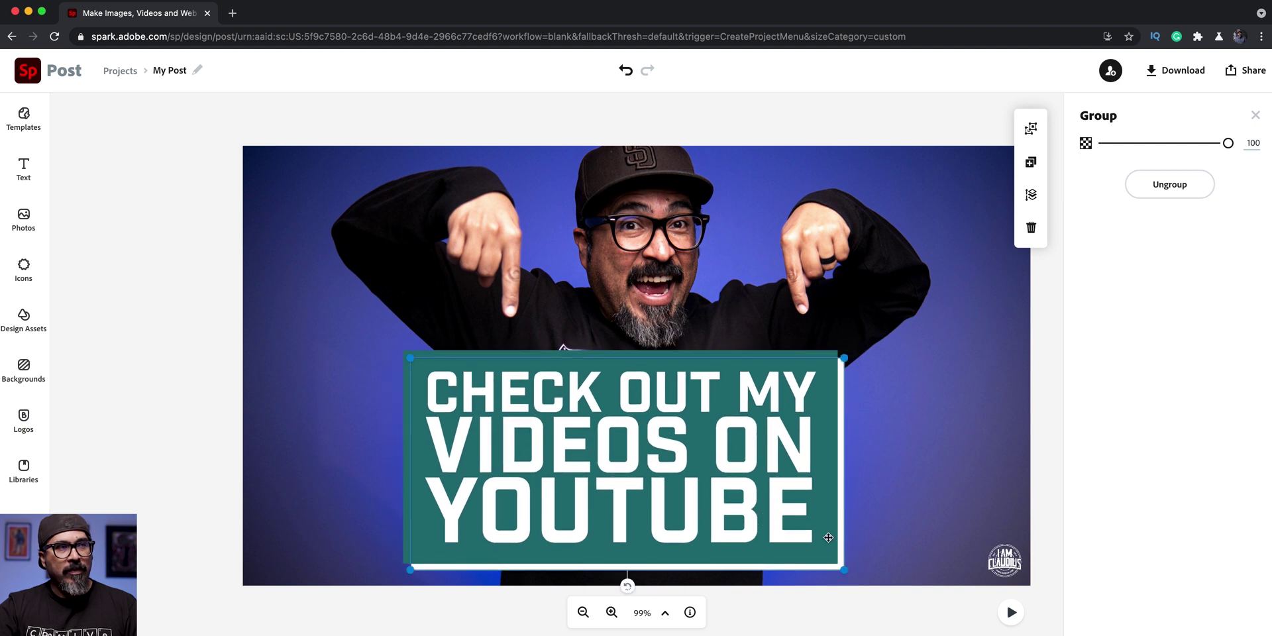
{"action": "left_click_drag", "start_coordinate": [841, 567], "coordinate": [806, 553]}
{"action": "left_click_drag", "start_coordinate": [761, 489], "coordinate": [788, 500]}
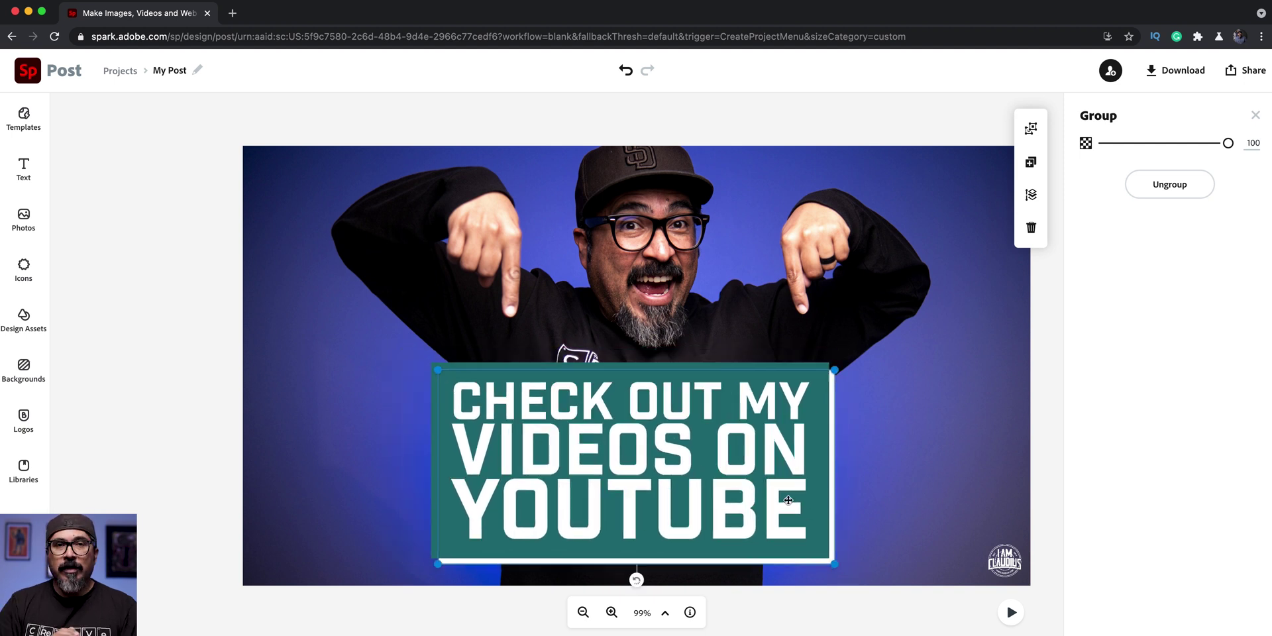
Download the Twitter version of the post
{"action": "left_click", "coordinate": [1155, 70]}
{"action": "left_click", "coordinate": [1137, 212]}
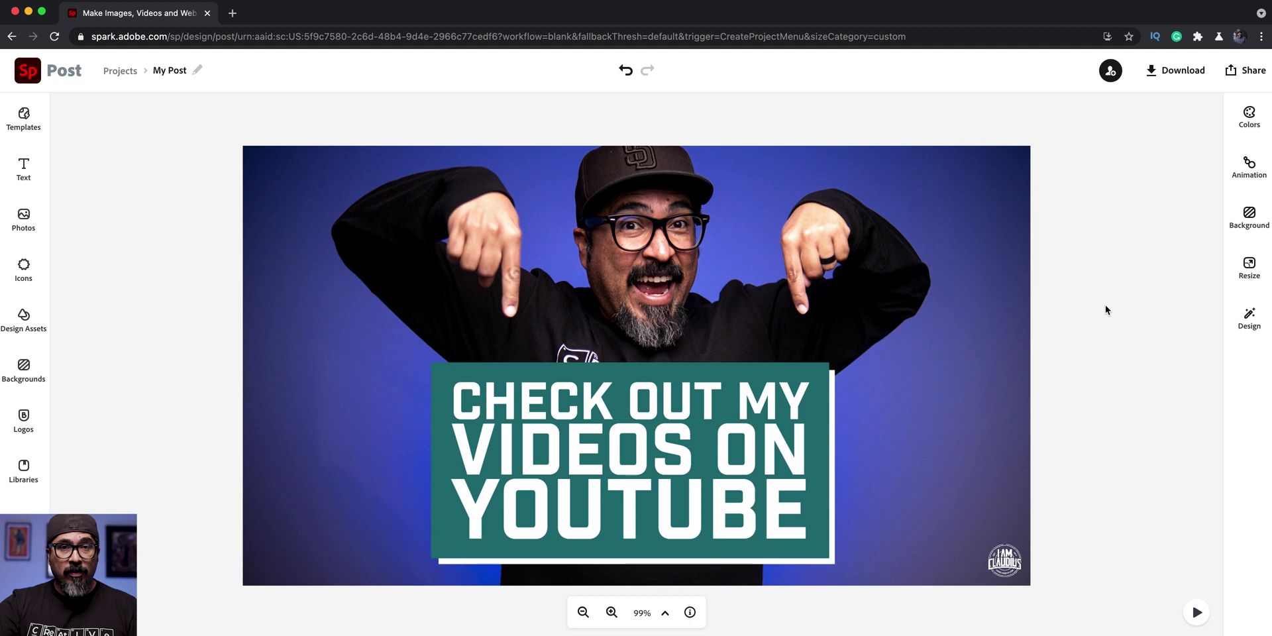
{"action": "left_click", "coordinate": [1261, 274]}
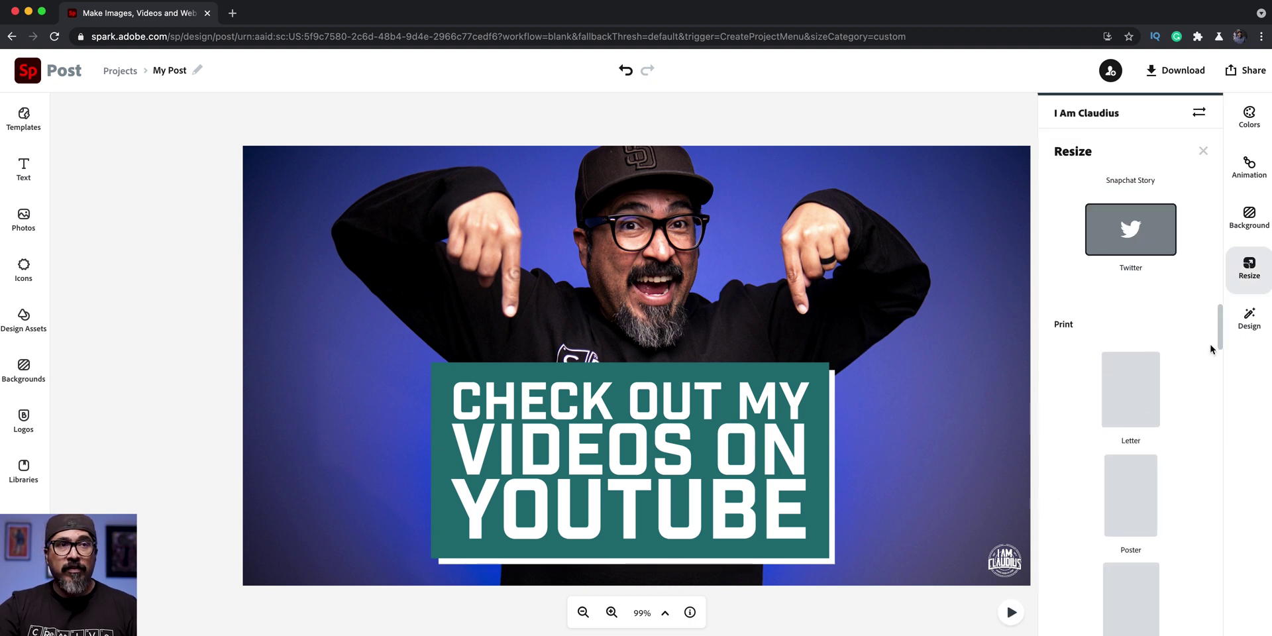
{"action": "scroll", "coordinate": [1197, 364], "scroll_direction": "down", "scroll_amount": 5}
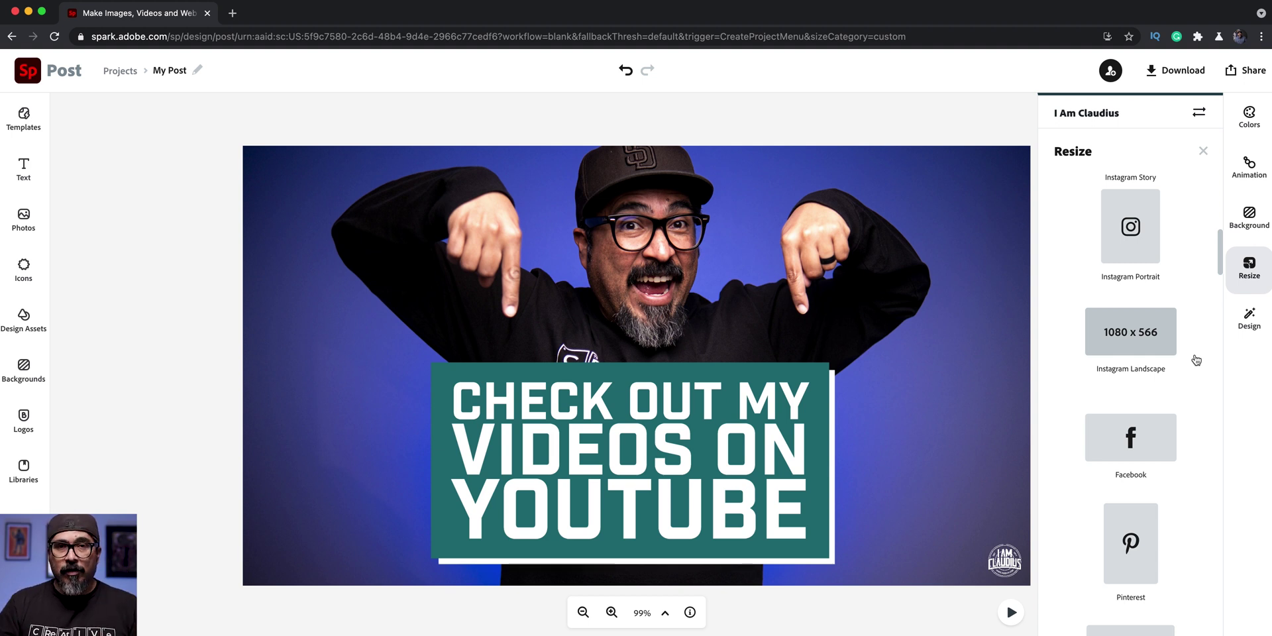
Rename the project as SOCIAL_PROMO_01
{"action": "left_click", "coordinate": [169, 71]}
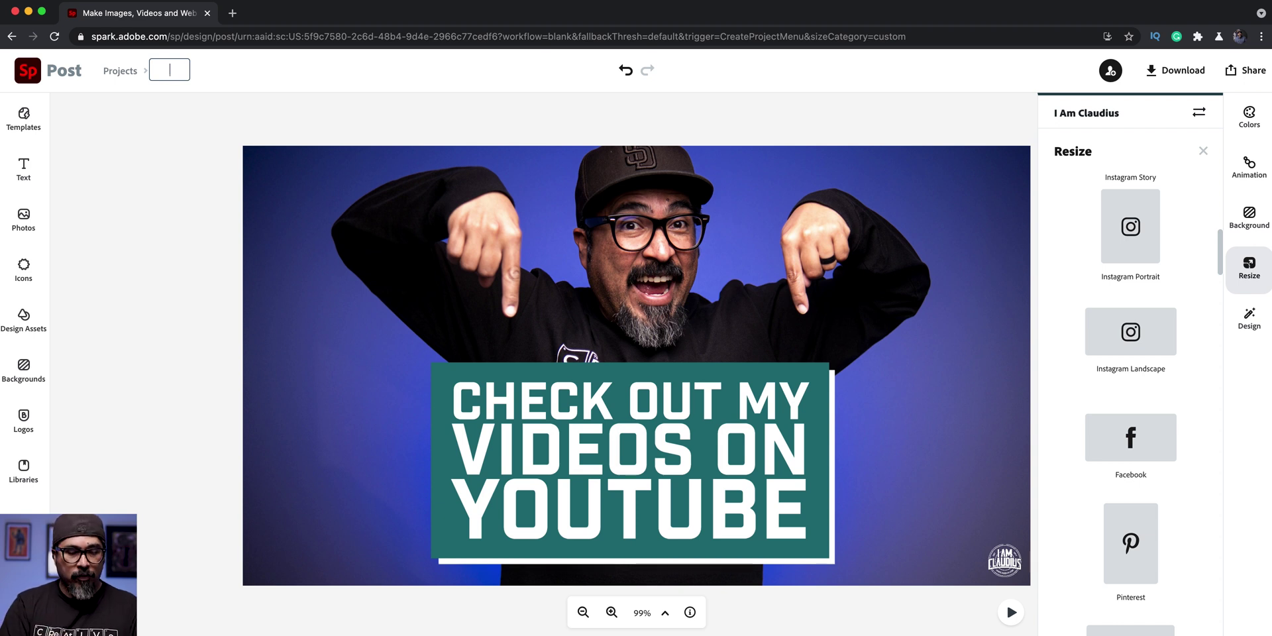
{"action": "type", "text": "SOCIAL_"}
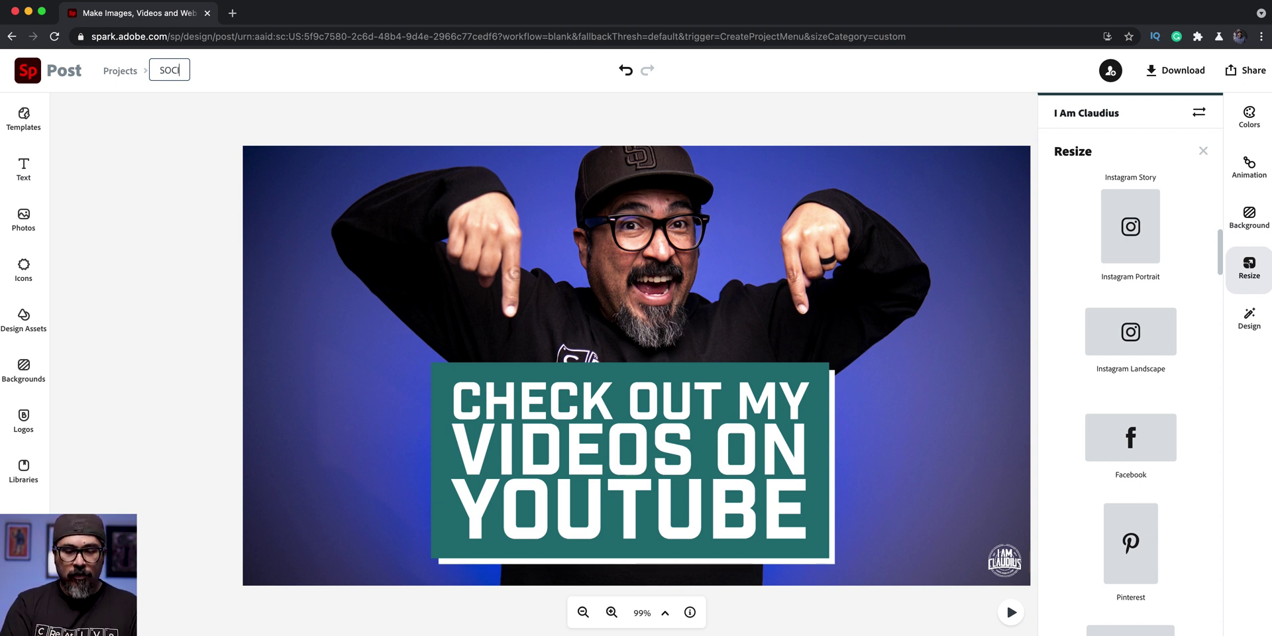
{"action": "type", "text": "ROM"}
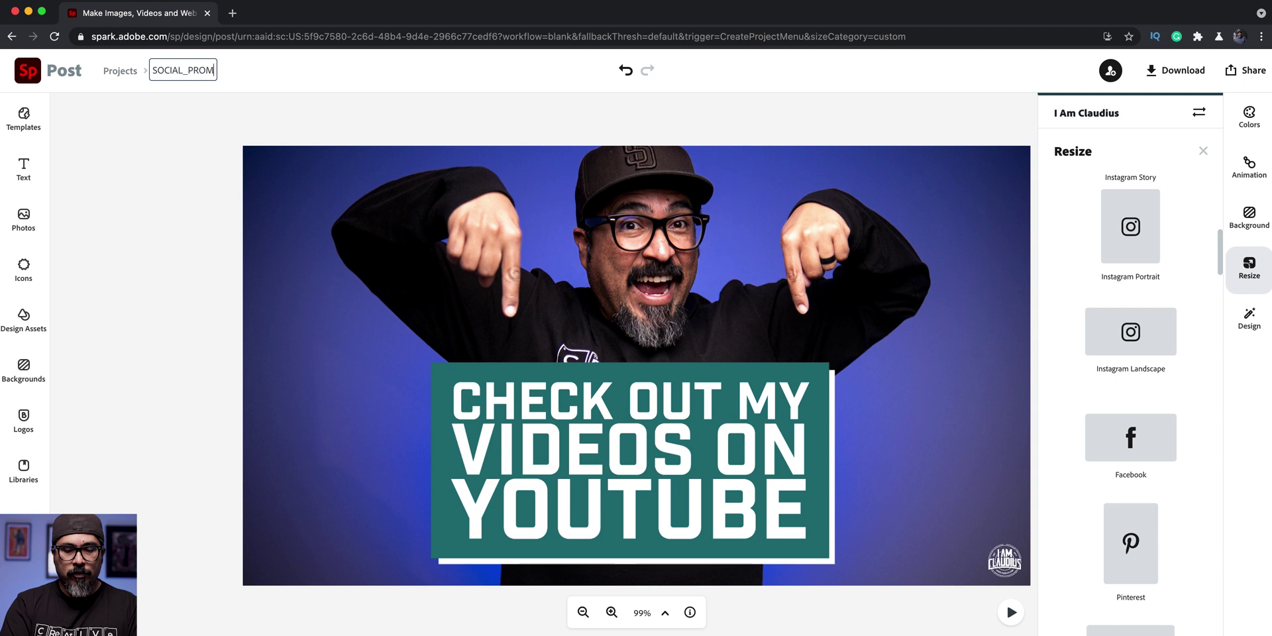
{"action": "type", "text": "O_01"}
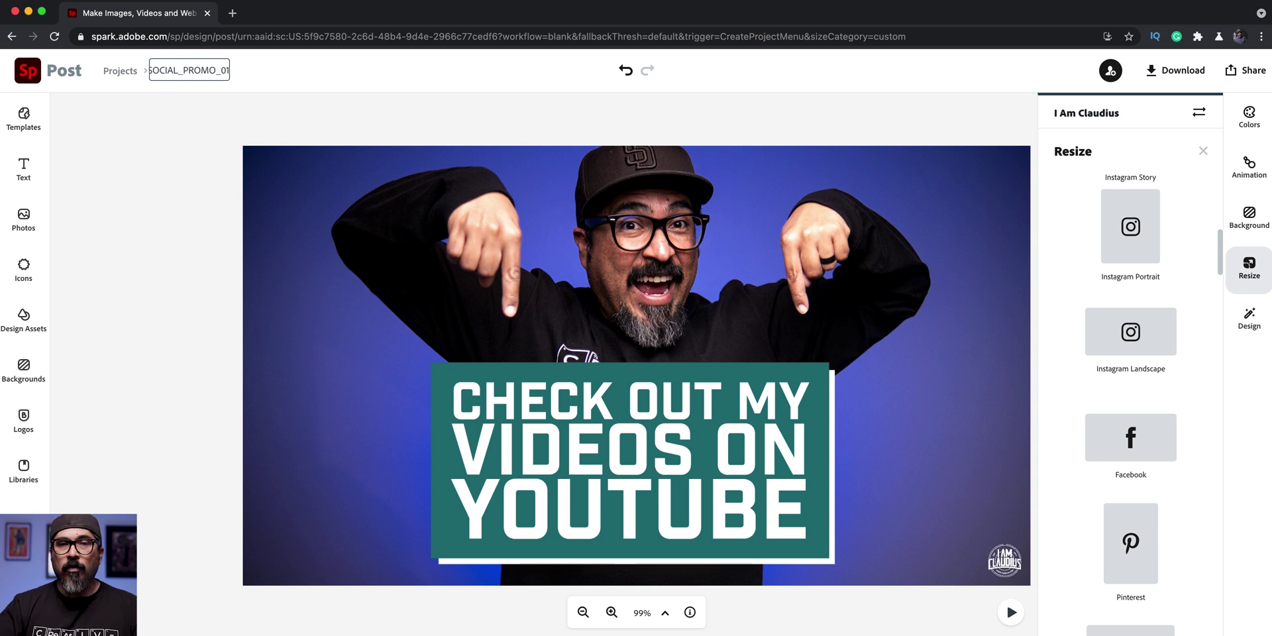
{"action": "left_click", "coordinate": [125, 110]}
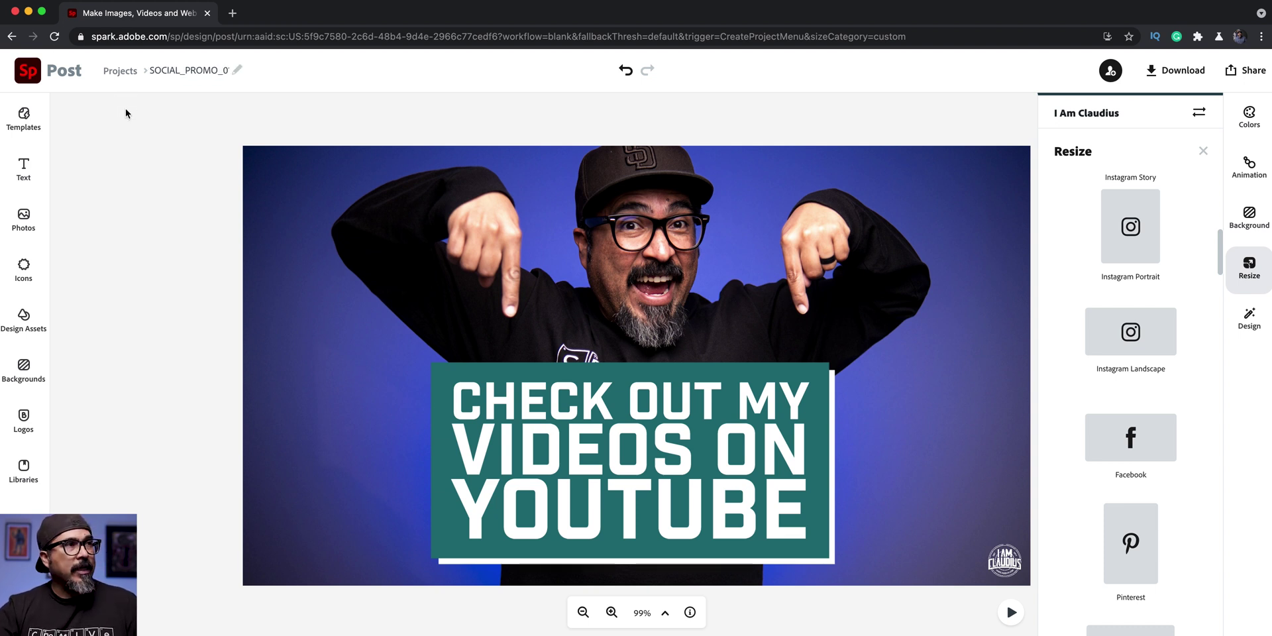
Duplicate the SOCIAL_PROMO_01 project from the projects overview and name the copy SOCIAL_PROMO_02
{"action": "left_click", "coordinate": [122, 79]}
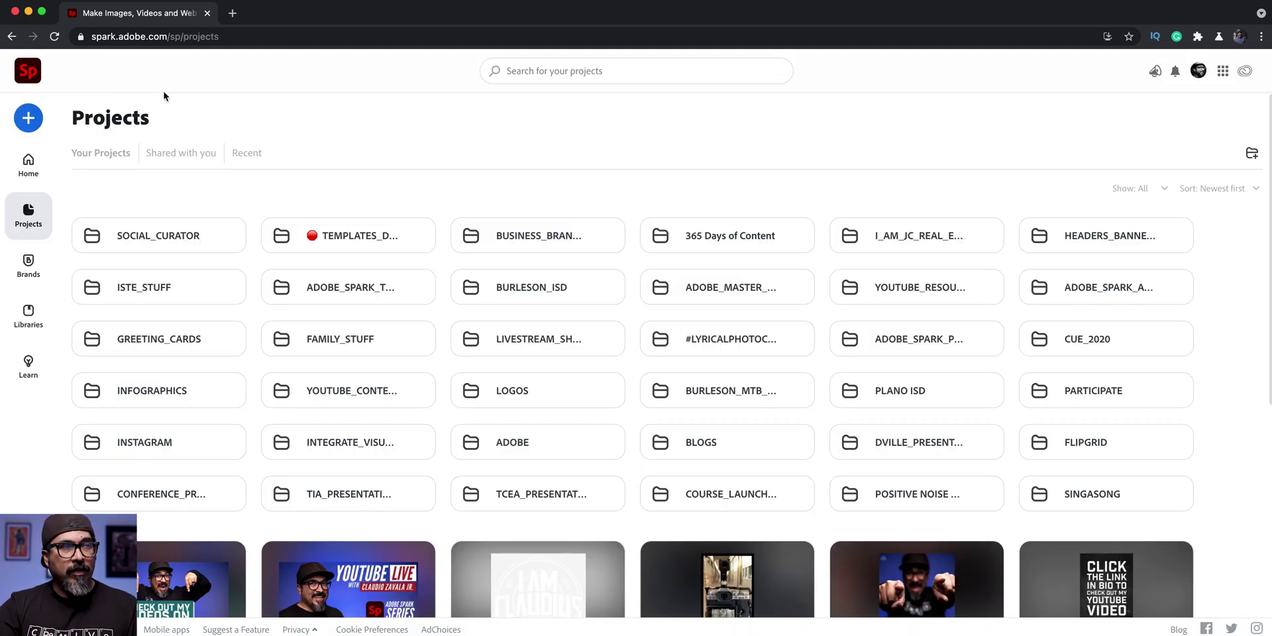
{"action": "scroll", "coordinate": [192, 122], "scroll_direction": "down", "scroll_amount": 3}
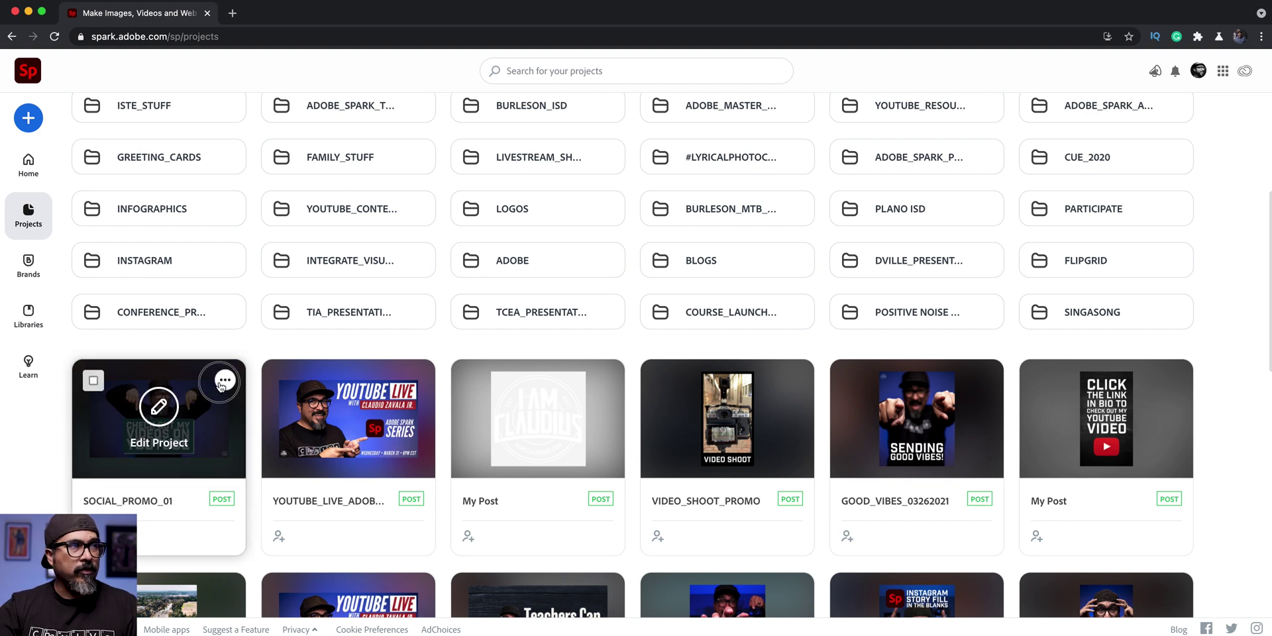
{"action": "left_click", "coordinate": [224, 381]}
{"action": "left_click", "coordinate": [169, 431]}
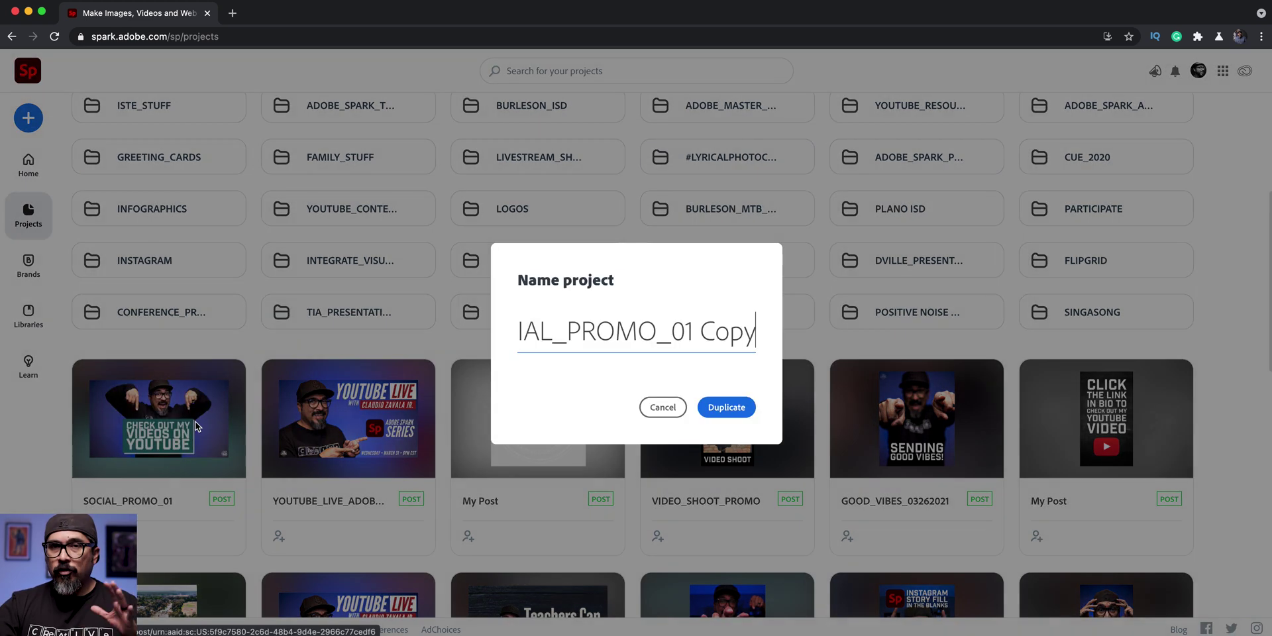
{"action": "left_click_drag", "start_coordinate": [689, 333], "coordinate": [779, 347]}
{"action": "type", "text": "2"}
{"action": "left_click", "coordinate": [730, 411]}
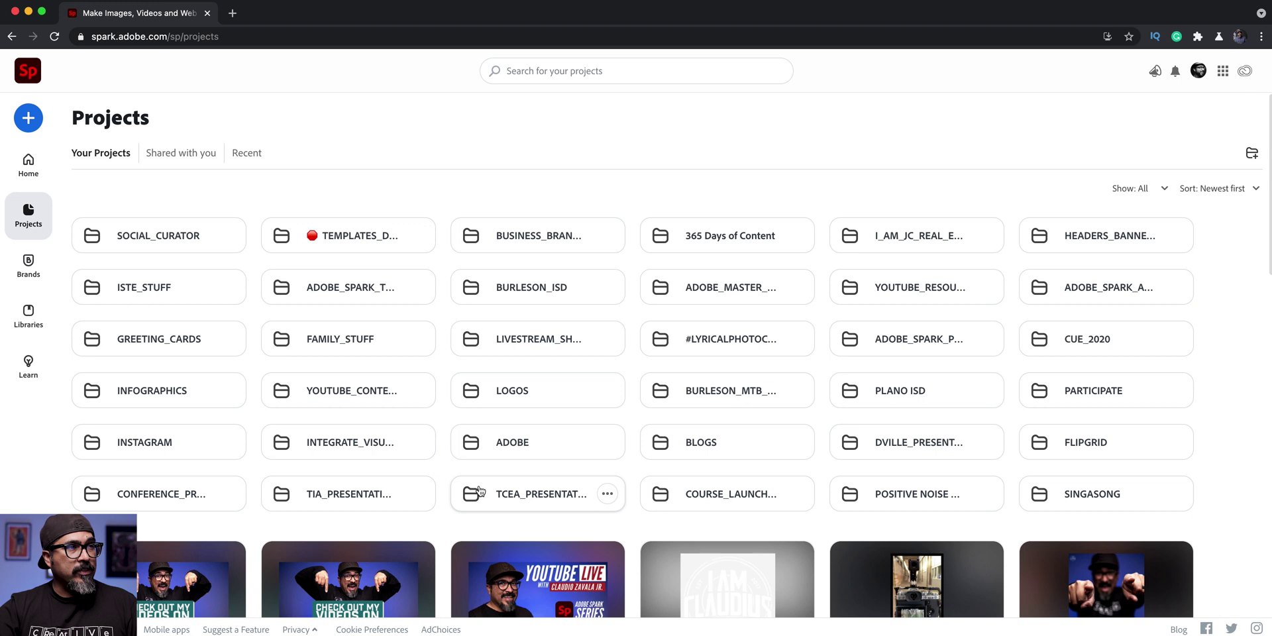
Open the duplicated project and replace its background photo with the uploaded image DSCF1327.jpg
{"action": "scroll", "coordinate": [570, 507], "scroll_direction": "down", "scroll_amount": 3}
{"action": "left_click", "coordinate": [167, 441]}
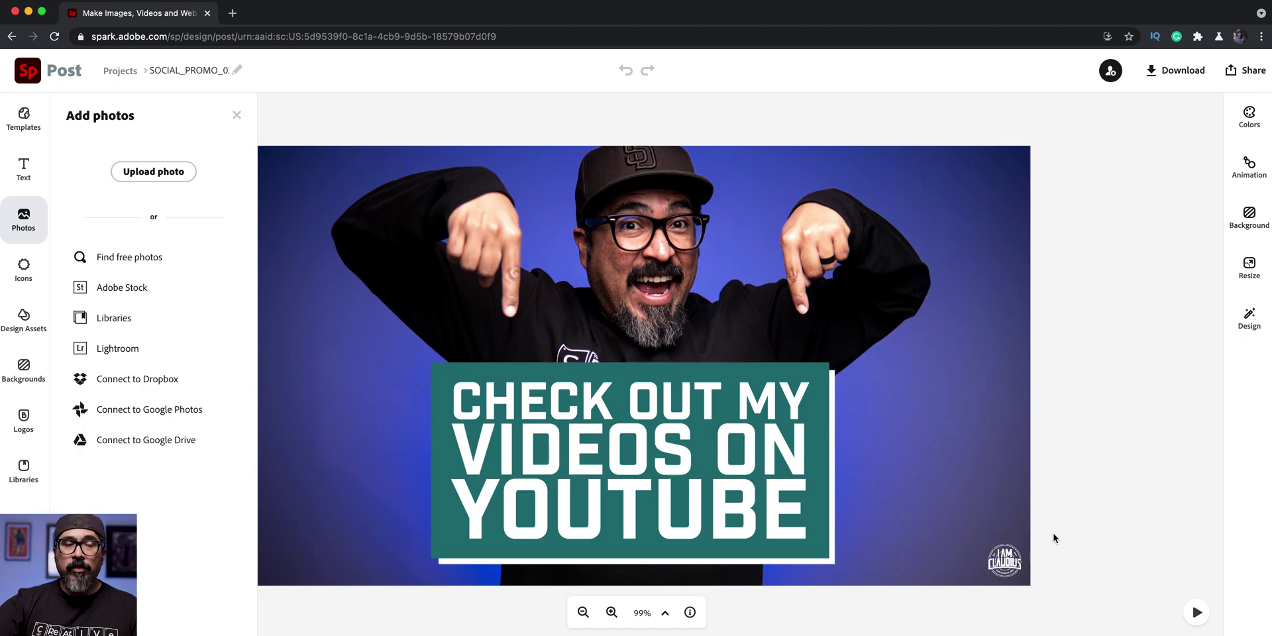
{"action": "left_click", "coordinate": [944, 400]}
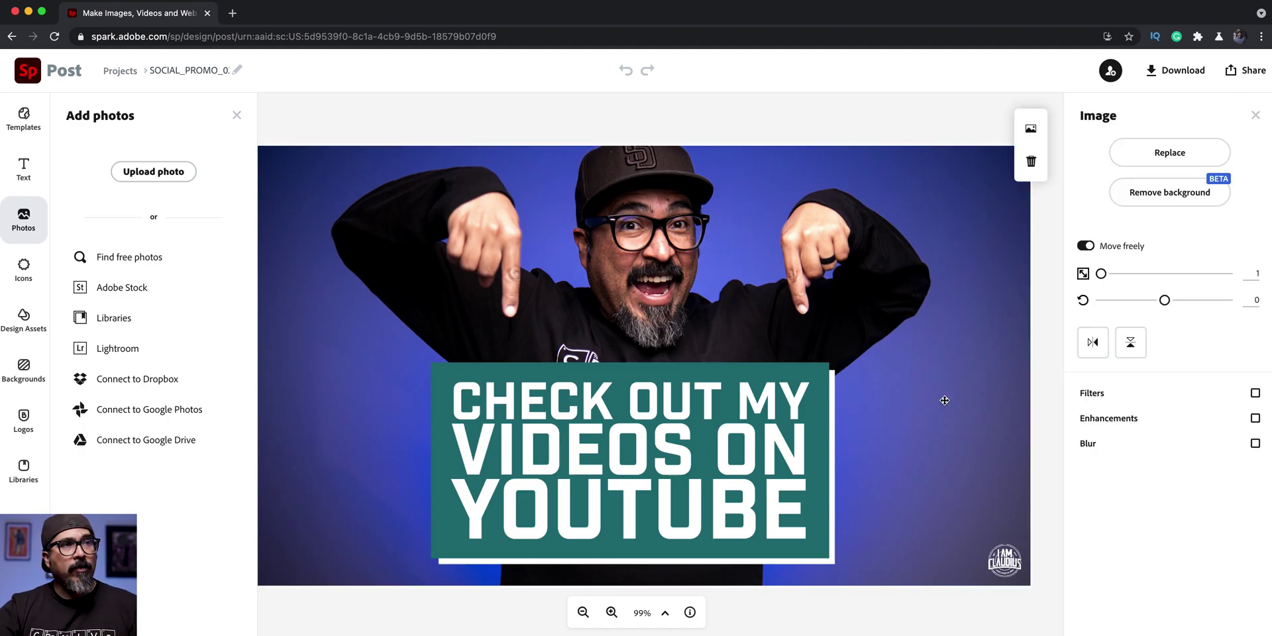
{"action": "left_click", "coordinate": [1189, 152]}
{"action": "left_click", "coordinate": [153, 171]}
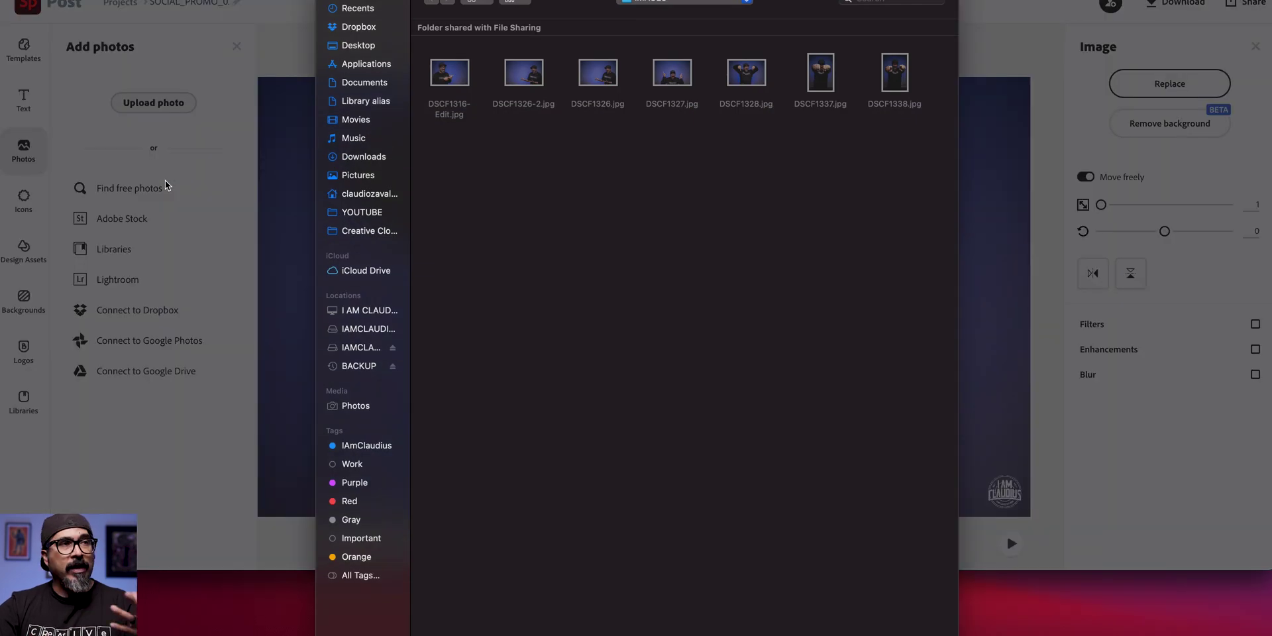
{"action": "left_click", "coordinate": [680, 78]}
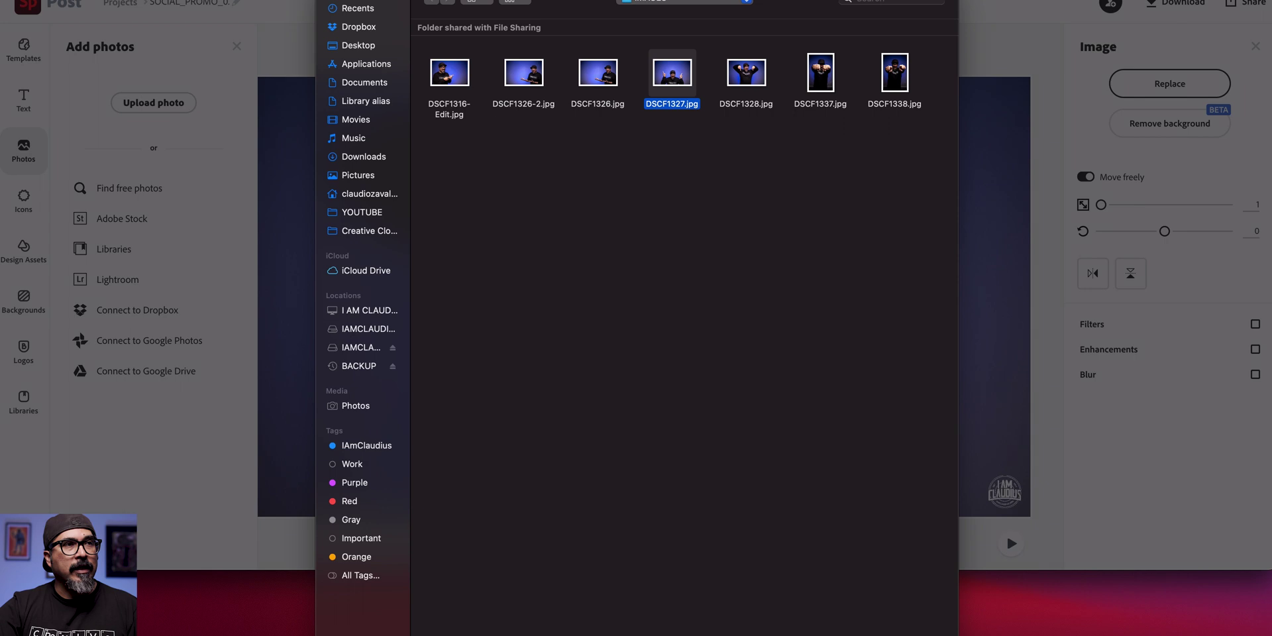
{"action": "key", "text": "Return"}
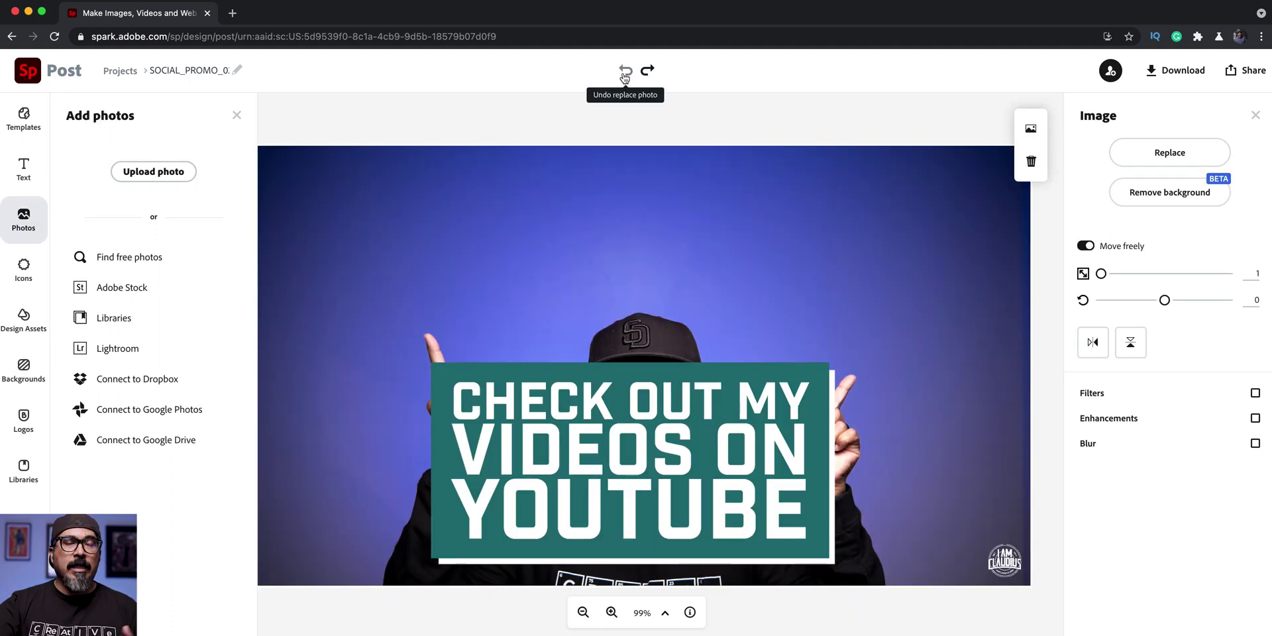
Widen the text inside the group so it reflows into two lines, CHECK OUT MY and VIDEOS ON YOUTUBE
{"action": "left_click", "coordinate": [539, 424]}
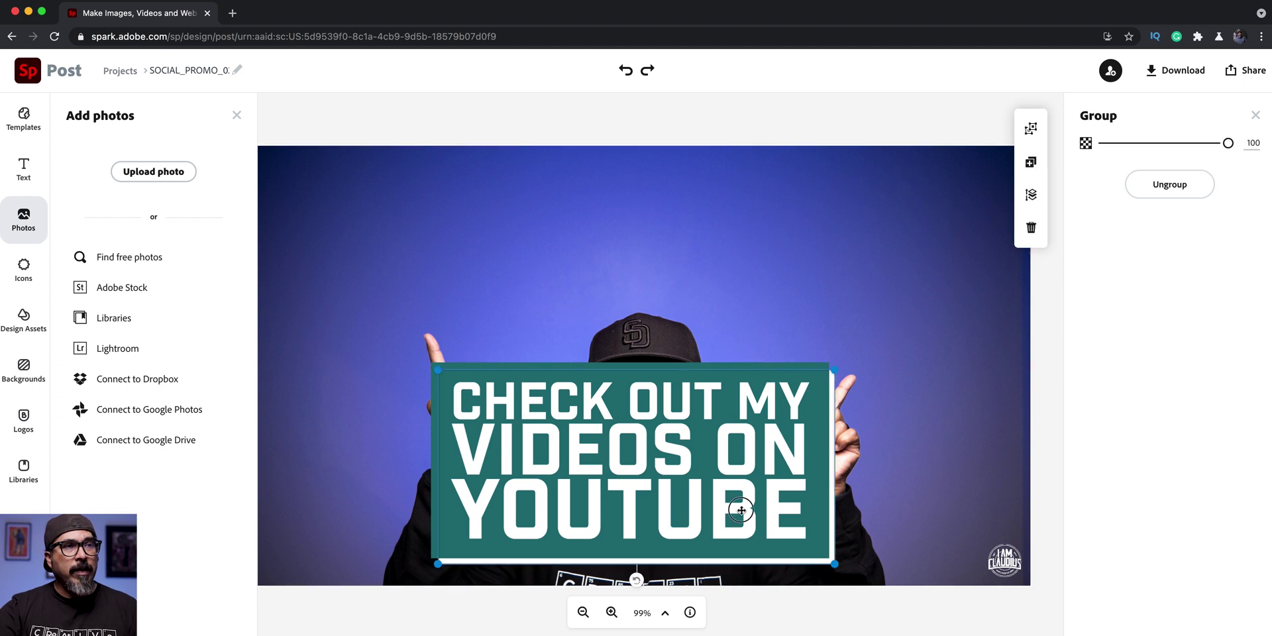
{"action": "left_click", "coordinate": [793, 542]}
{"action": "left_click_drag", "start_coordinate": [807, 538], "coordinate": [924, 468]}
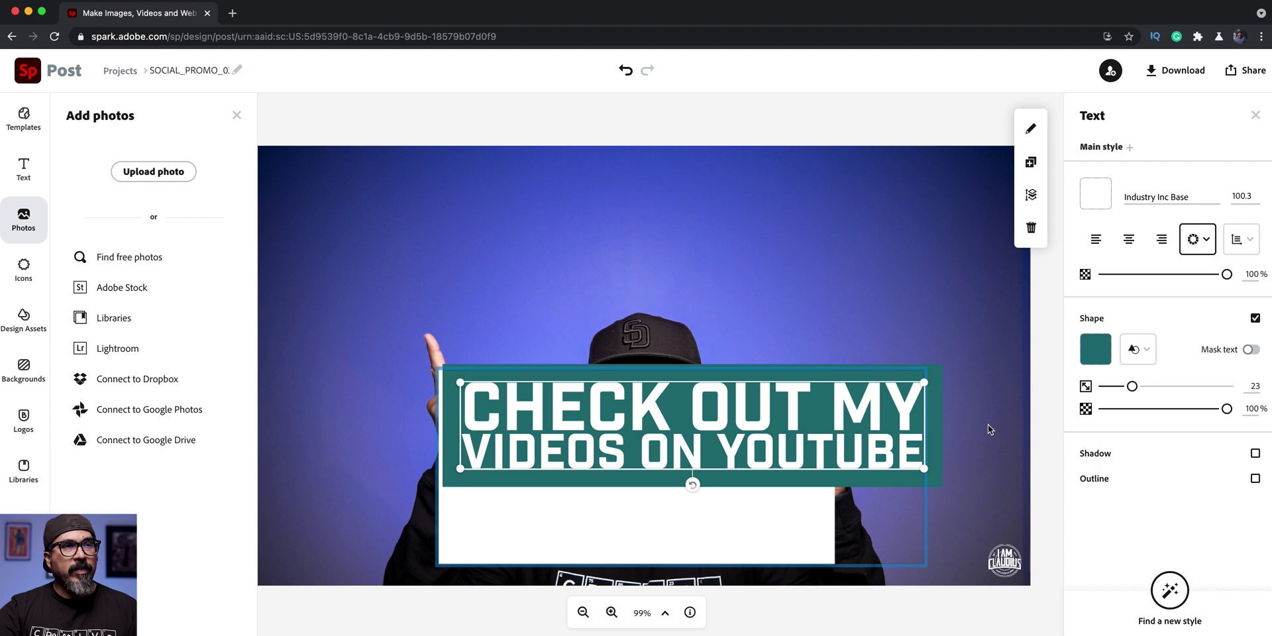
{"action": "left_click", "coordinate": [863, 147]}
Move the text group to the upper part of the canvas above the face and slightly enlarge its text box
{"action": "left_click_drag", "start_coordinate": [749, 420], "coordinate": [724, 287]}
{"action": "left_click", "coordinate": [813, 296]}
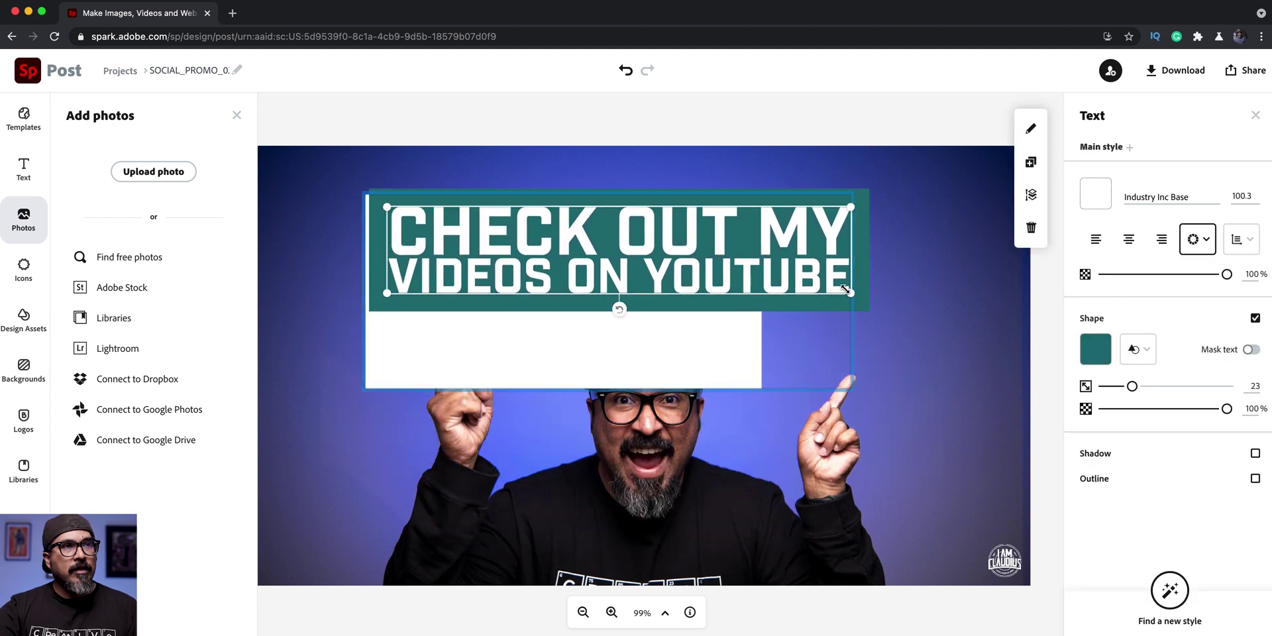
{"action": "left_click_drag", "start_coordinate": [865, 306], "coordinate": [914, 323]}
{"action": "left_click", "coordinate": [815, 126]}
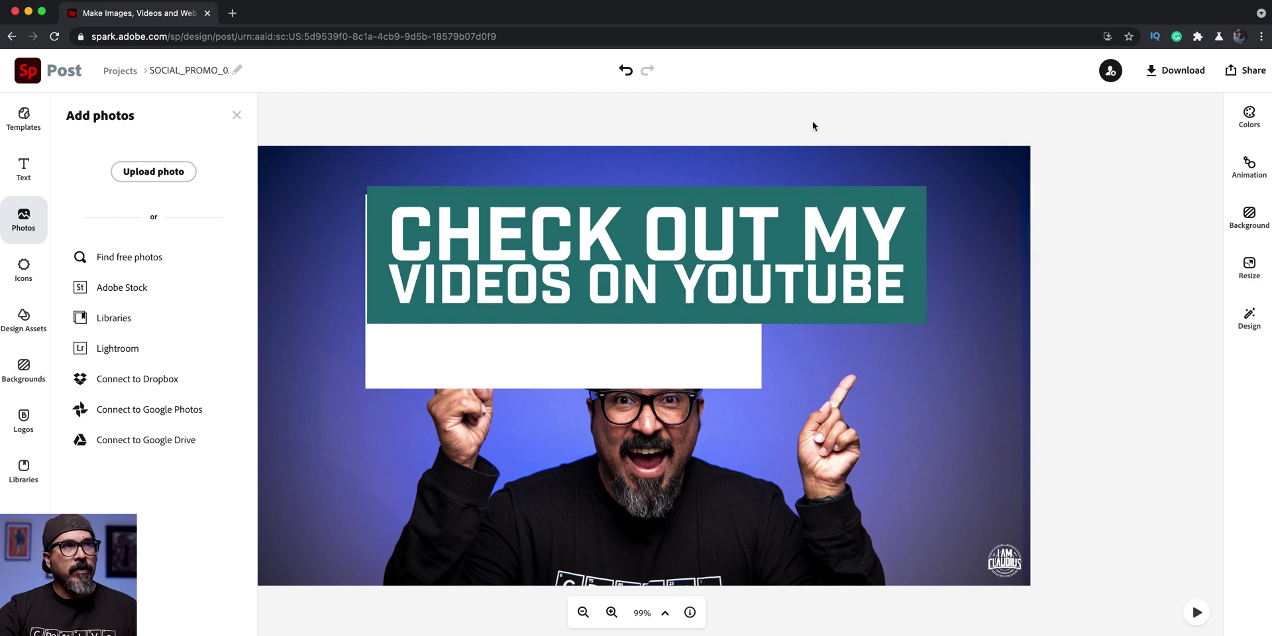
{"action": "mouse_move", "coordinate": [723, 236]}
{"action": "left_mouse_down"}
{"action": "mouse_move", "coordinate": [697, 245]}
{"action": "mouse_move", "coordinate": [711, 246]}
{"action": "left_mouse_up"}
Resize and nudge the white rectangle behind the teal text box so only a thin offset edge shows along its right and lower sides
{"action": "left_click", "coordinate": [690, 360]}
{"action": "left_click", "coordinate": [690, 361]}
{"action": "left_click", "coordinate": [690, 360]}
{"action": "left_click_drag", "start_coordinate": [741, 398], "coordinate": [903, 349]}
{"action": "key", "text": "Right"}
{"action": "key", "text": "Right"}
{"action": "key", "text": "Right"}
{"action": "key", "text": "Right"}
{"action": "key", "text": "Right"}
{"action": "key", "text": "Right"}
{"action": "key", "text": "Right"}
{"action": "key", "text": "Right"}
{"action": "key", "text": "Right"}
{"action": "key", "text": "Right"}
{"action": "key", "text": "Right"}
{"action": "key", "text": "Right"}
{"action": "key", "text": "Right"}
{"action": "key", "text": "Right"}
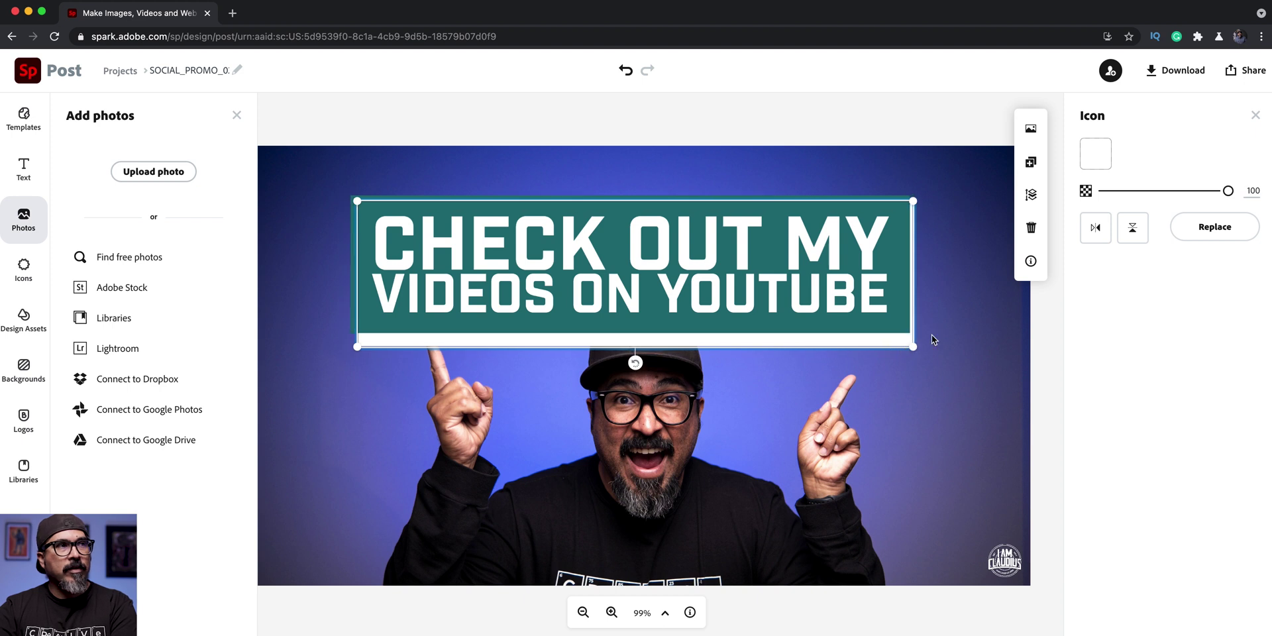
{"action": "left_click_drag", "start_coordinate": [911, 347], "coordinate": [911, 337]}
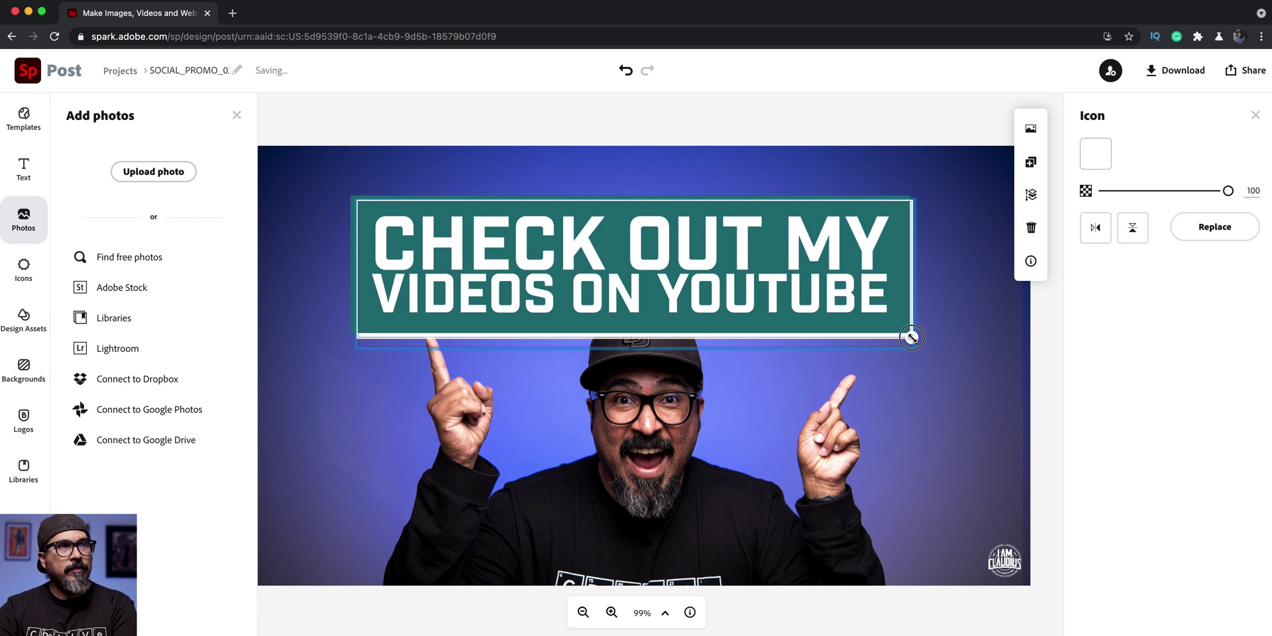
Raise the text group just above the cap and center it horizontally on the canvas
{"action": "left_click", "coordinate": [883, 139]}
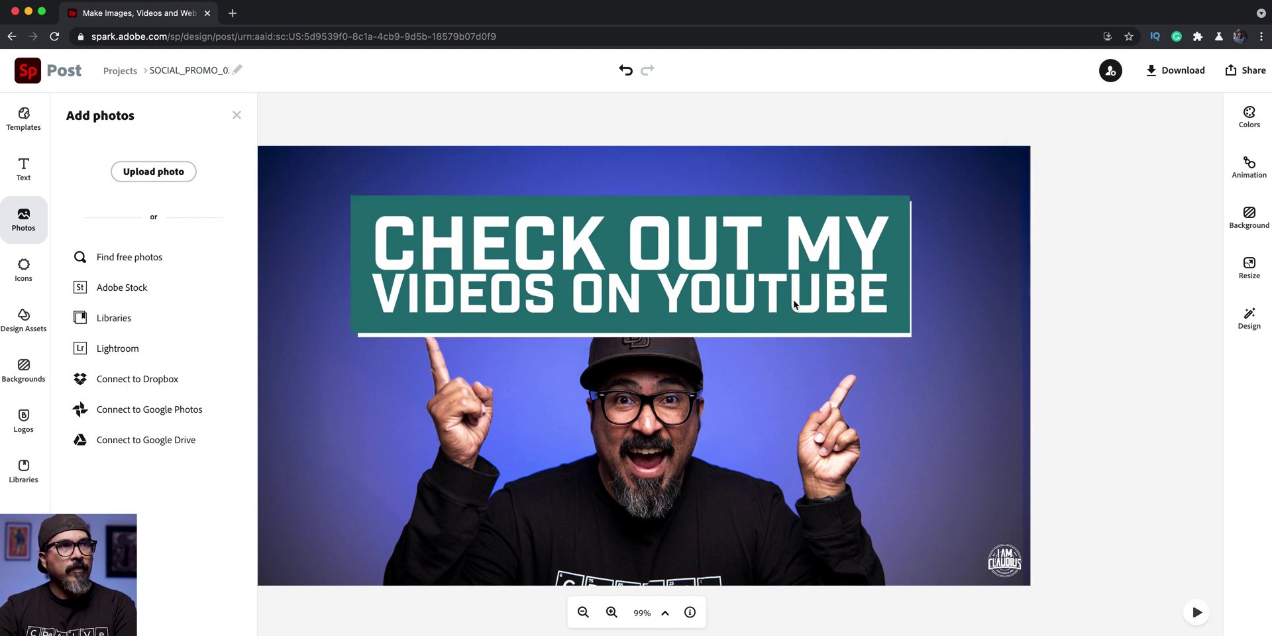
{"action": "left_click_drag", "start_coordinate": [792, 309], "coordinate": [794, 278]}
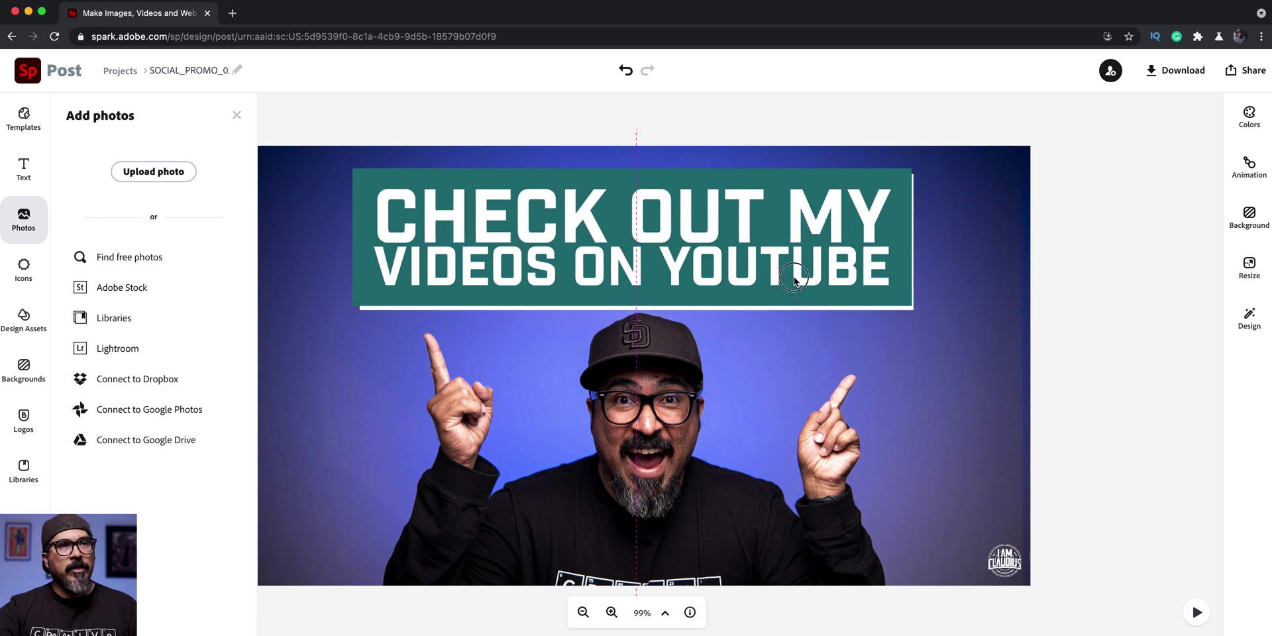